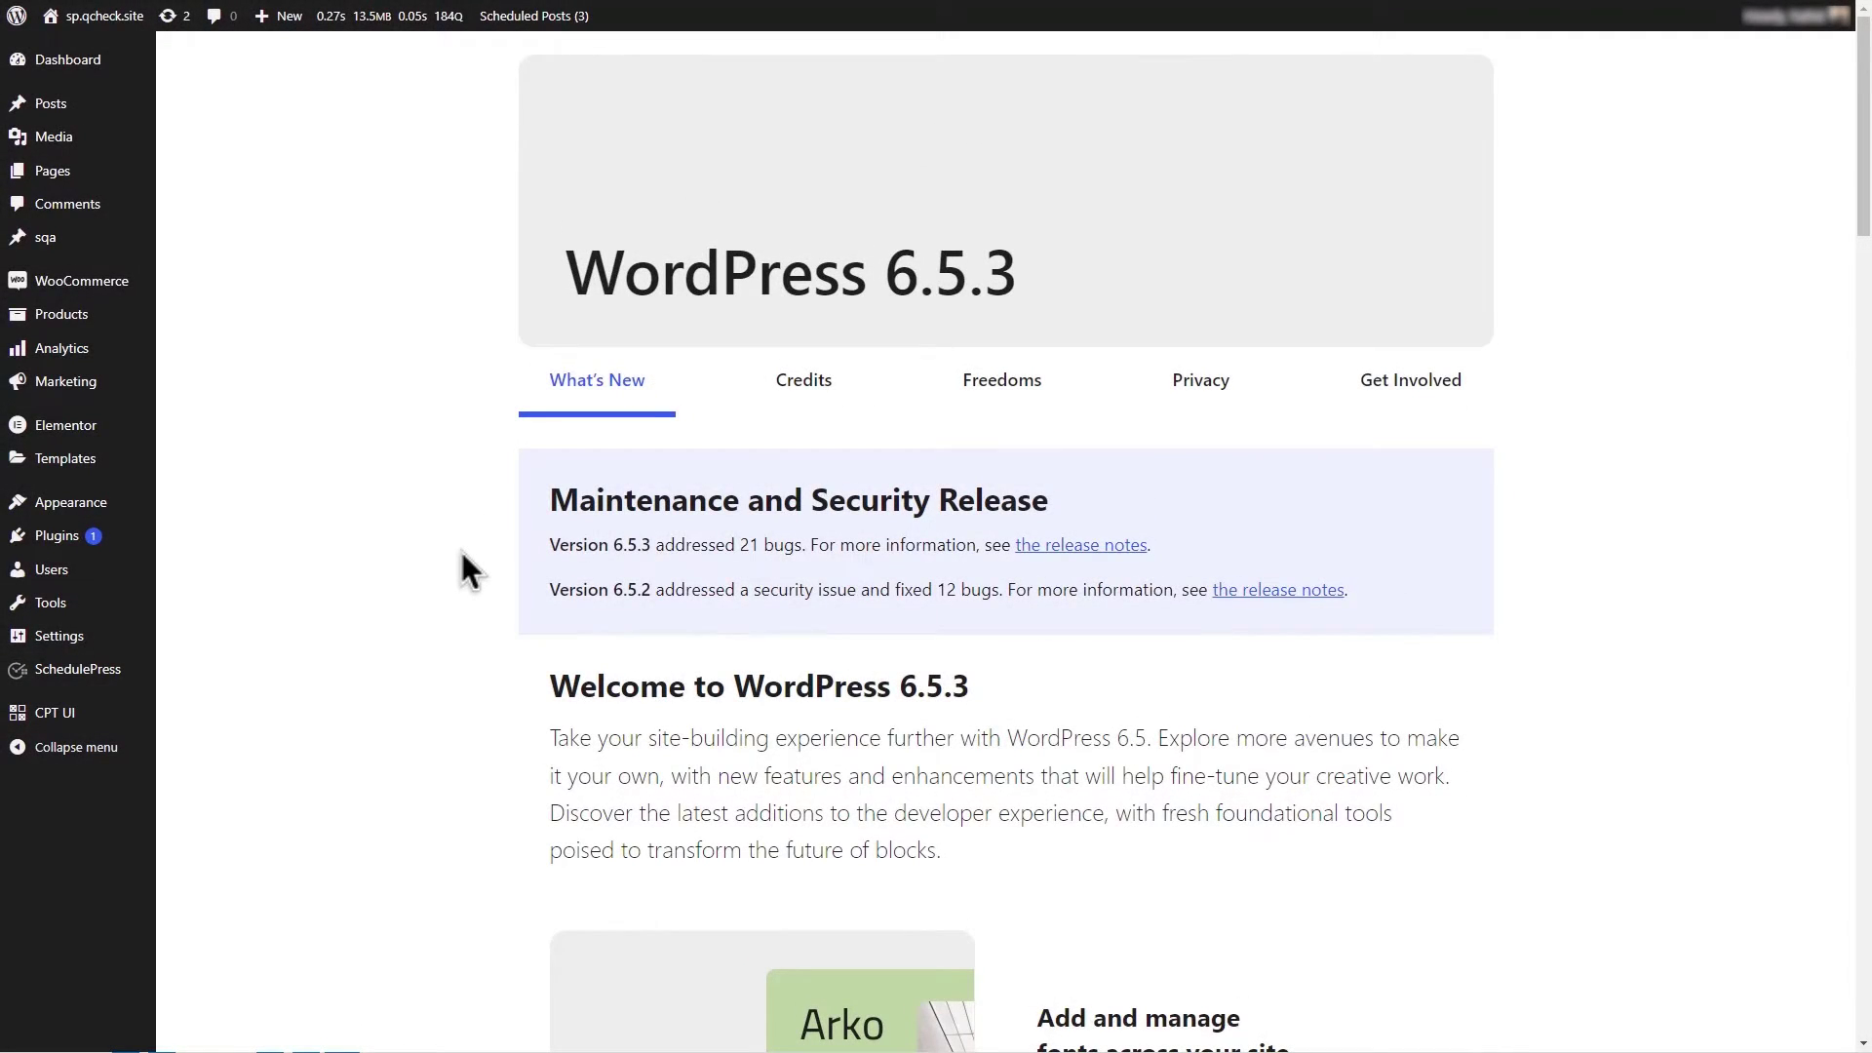
# Step: In SchedulePress Settings, go to Social Profile and switch on Instagram to open its configuration
pyautogui.click(112, 673)
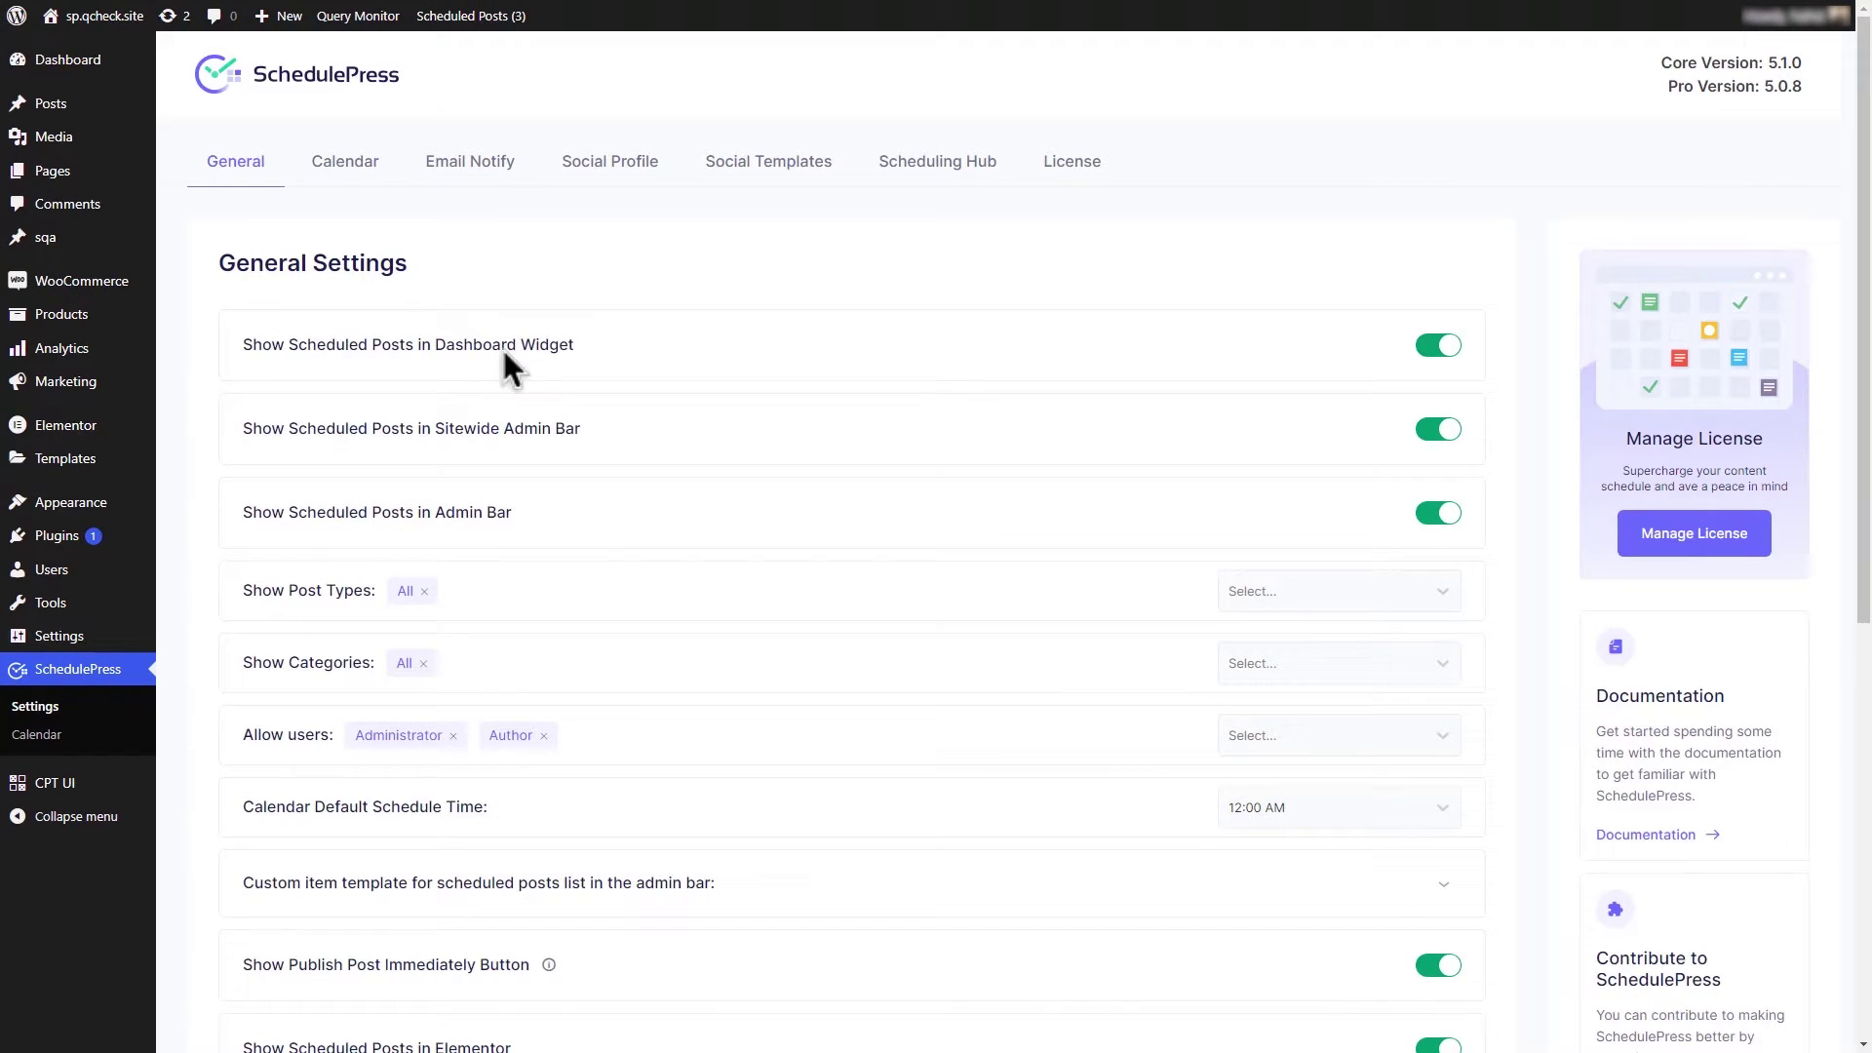
pyautogui.click(634, 173)
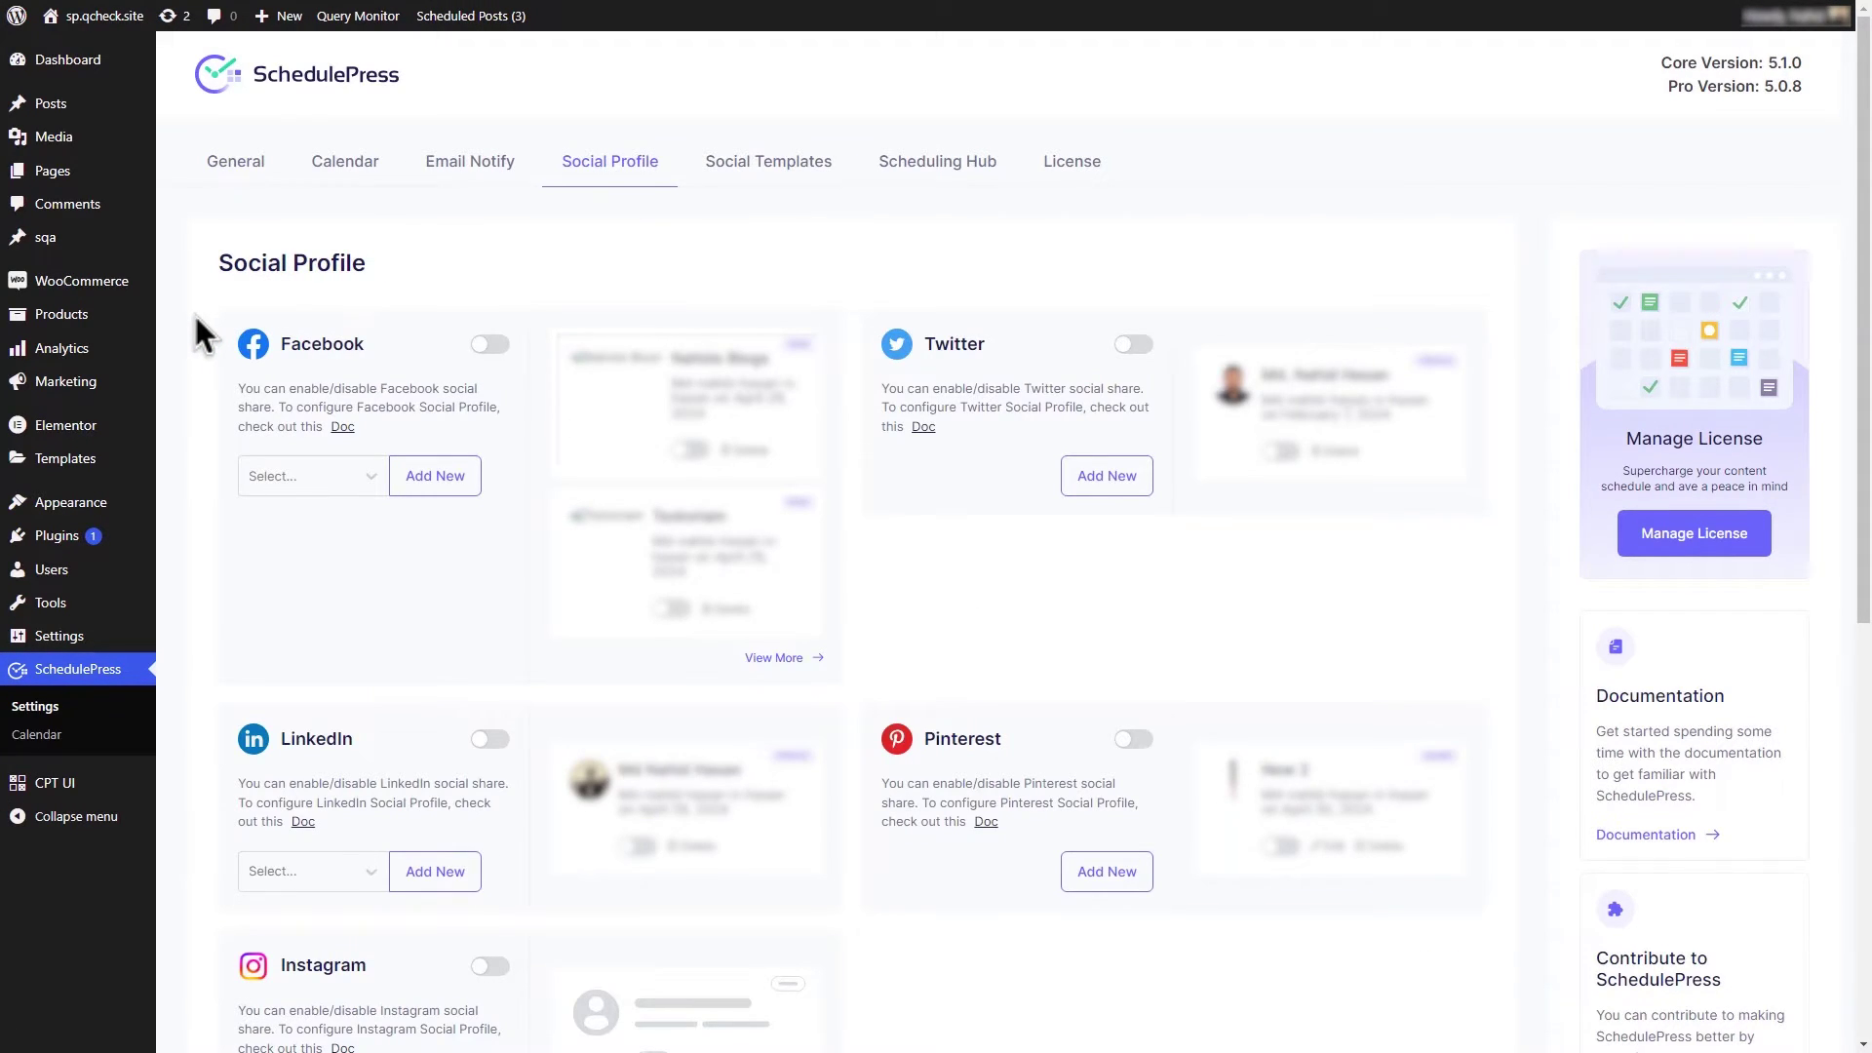
pyautogui.scroll(-3, 193, 312)
pyautogui.scroll(-2, 193, 312)
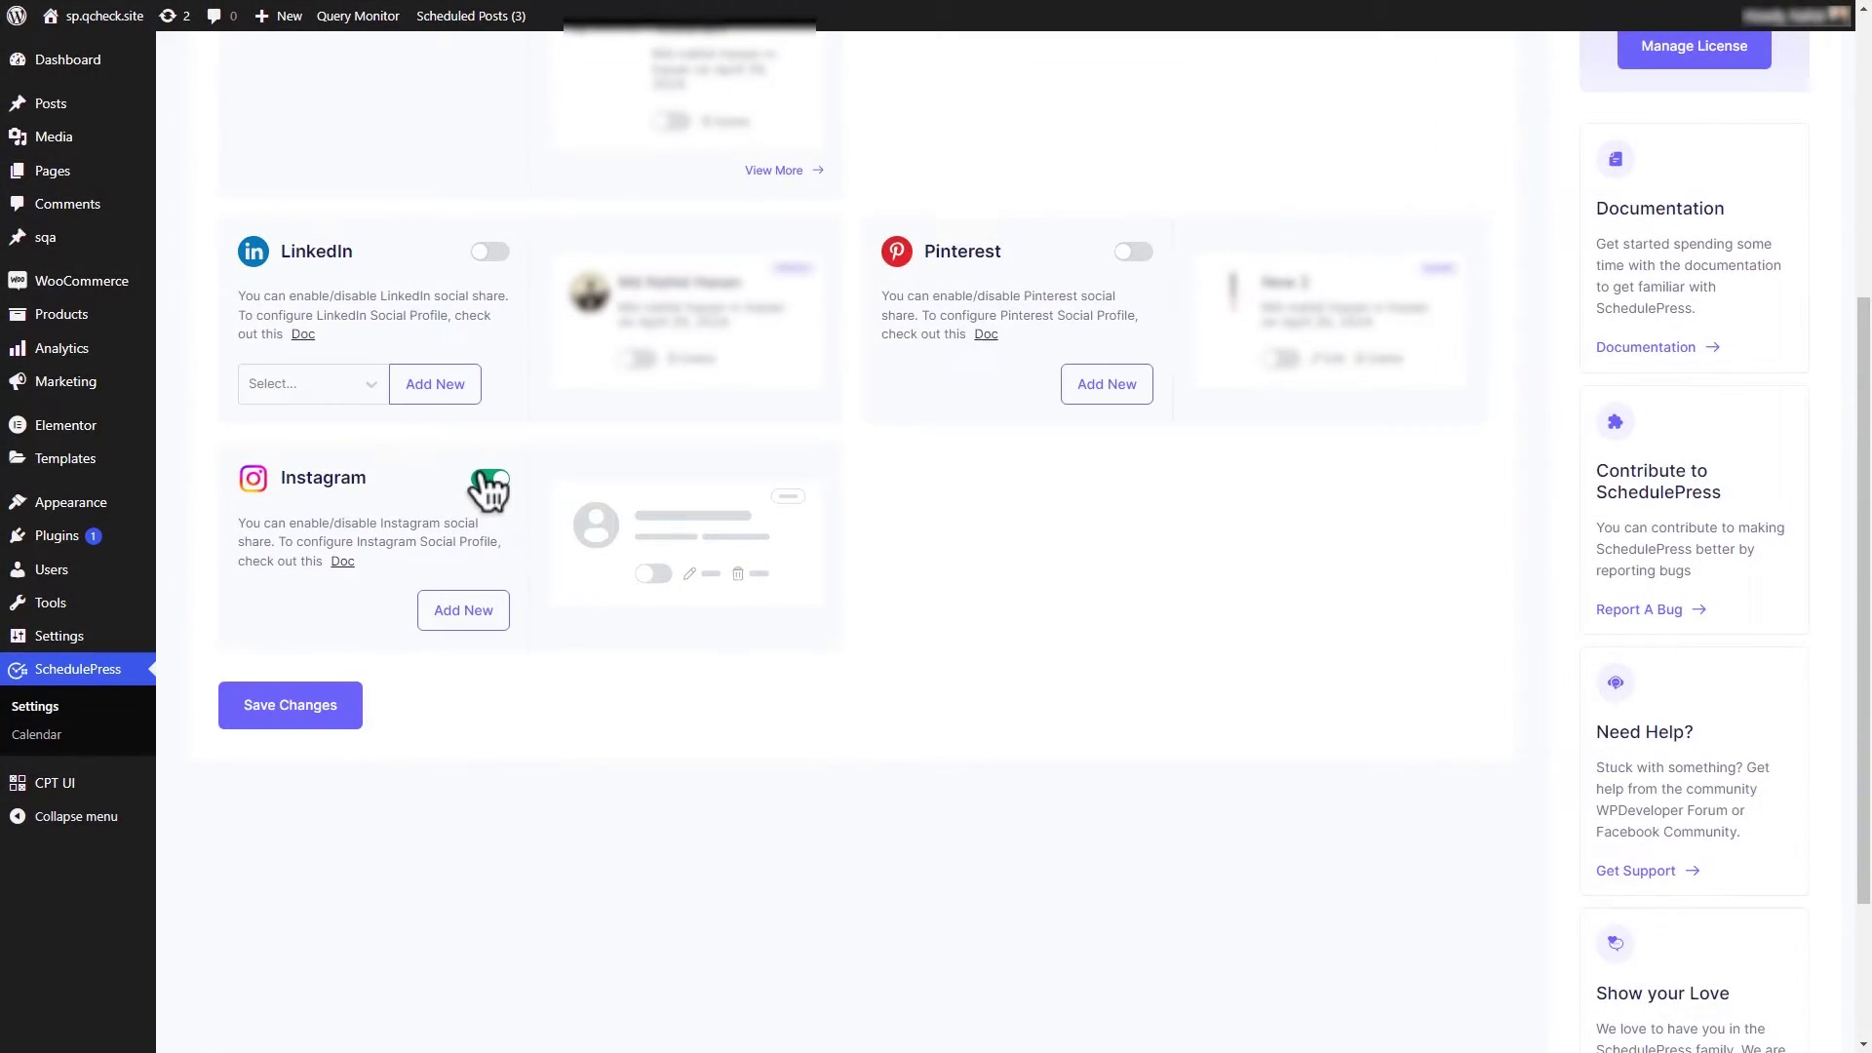
pyautogui.click(459, 612)
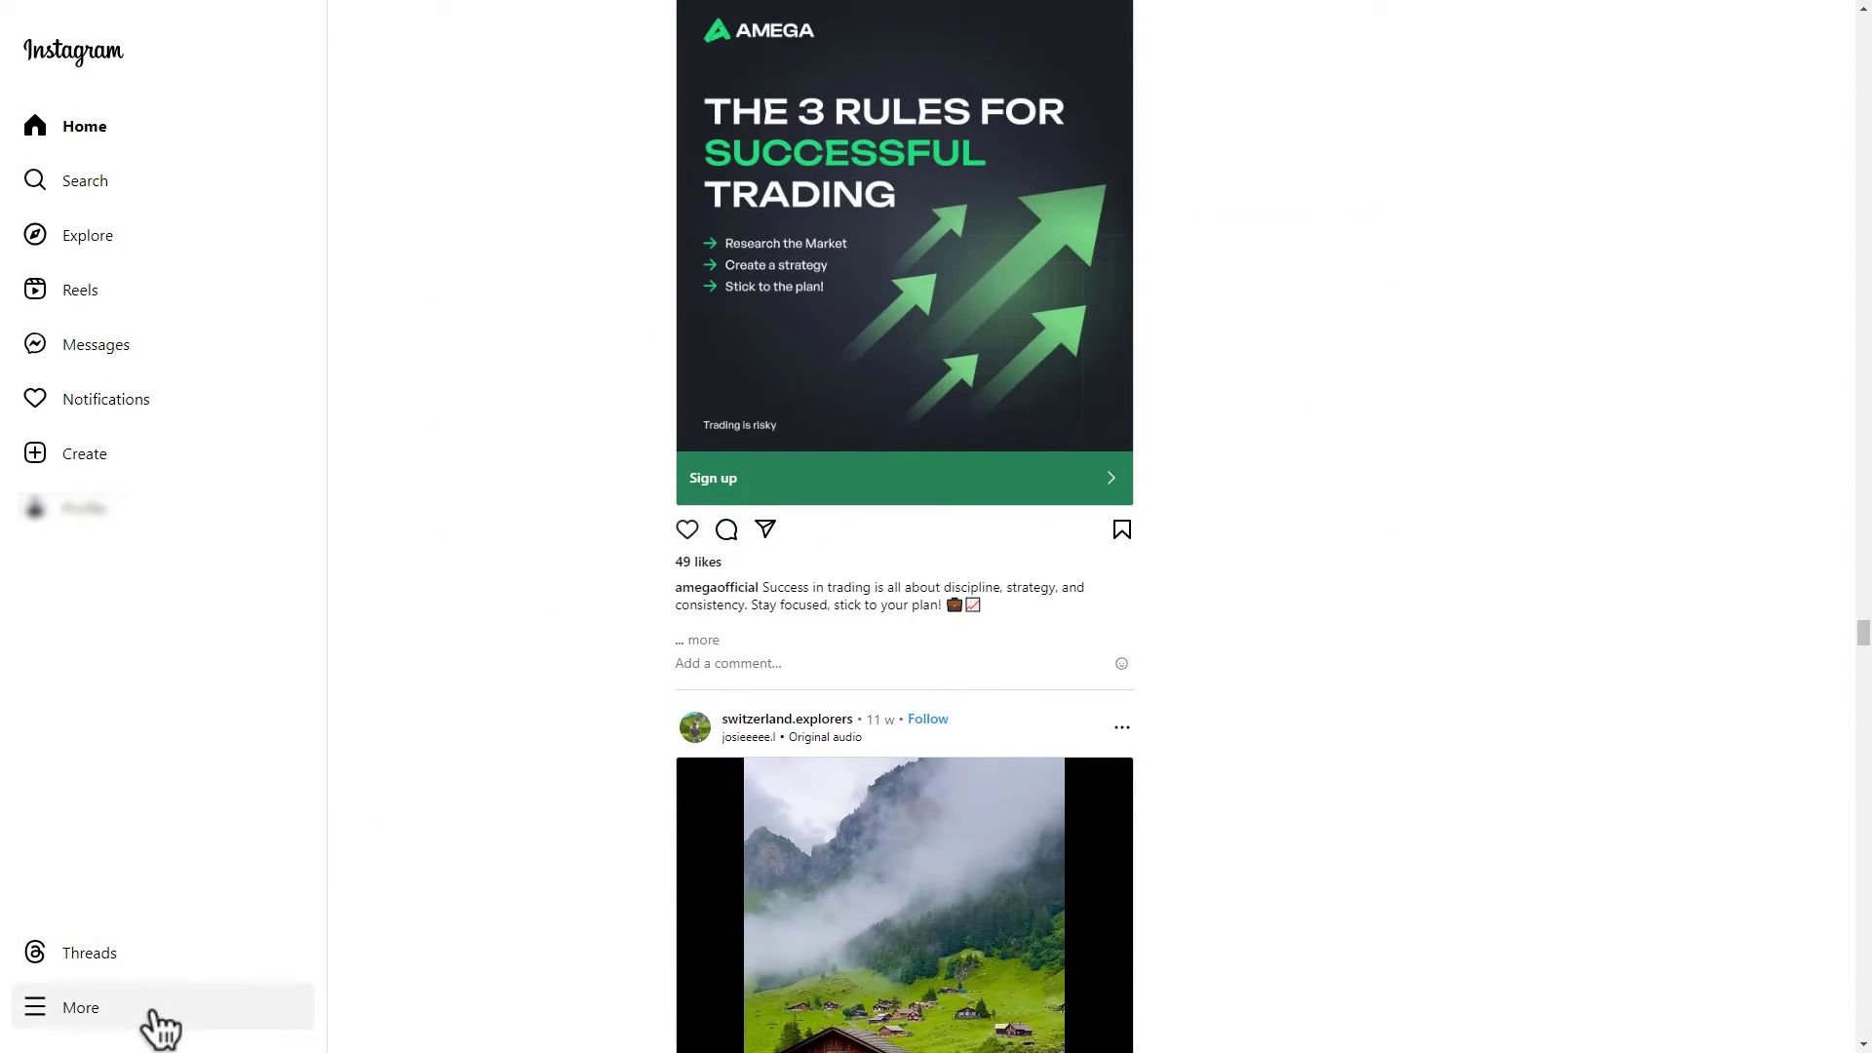
# Step: Switch the Instagram account to a professional Creator account with the Musician/band category
pyautogui.click(148, 1012)
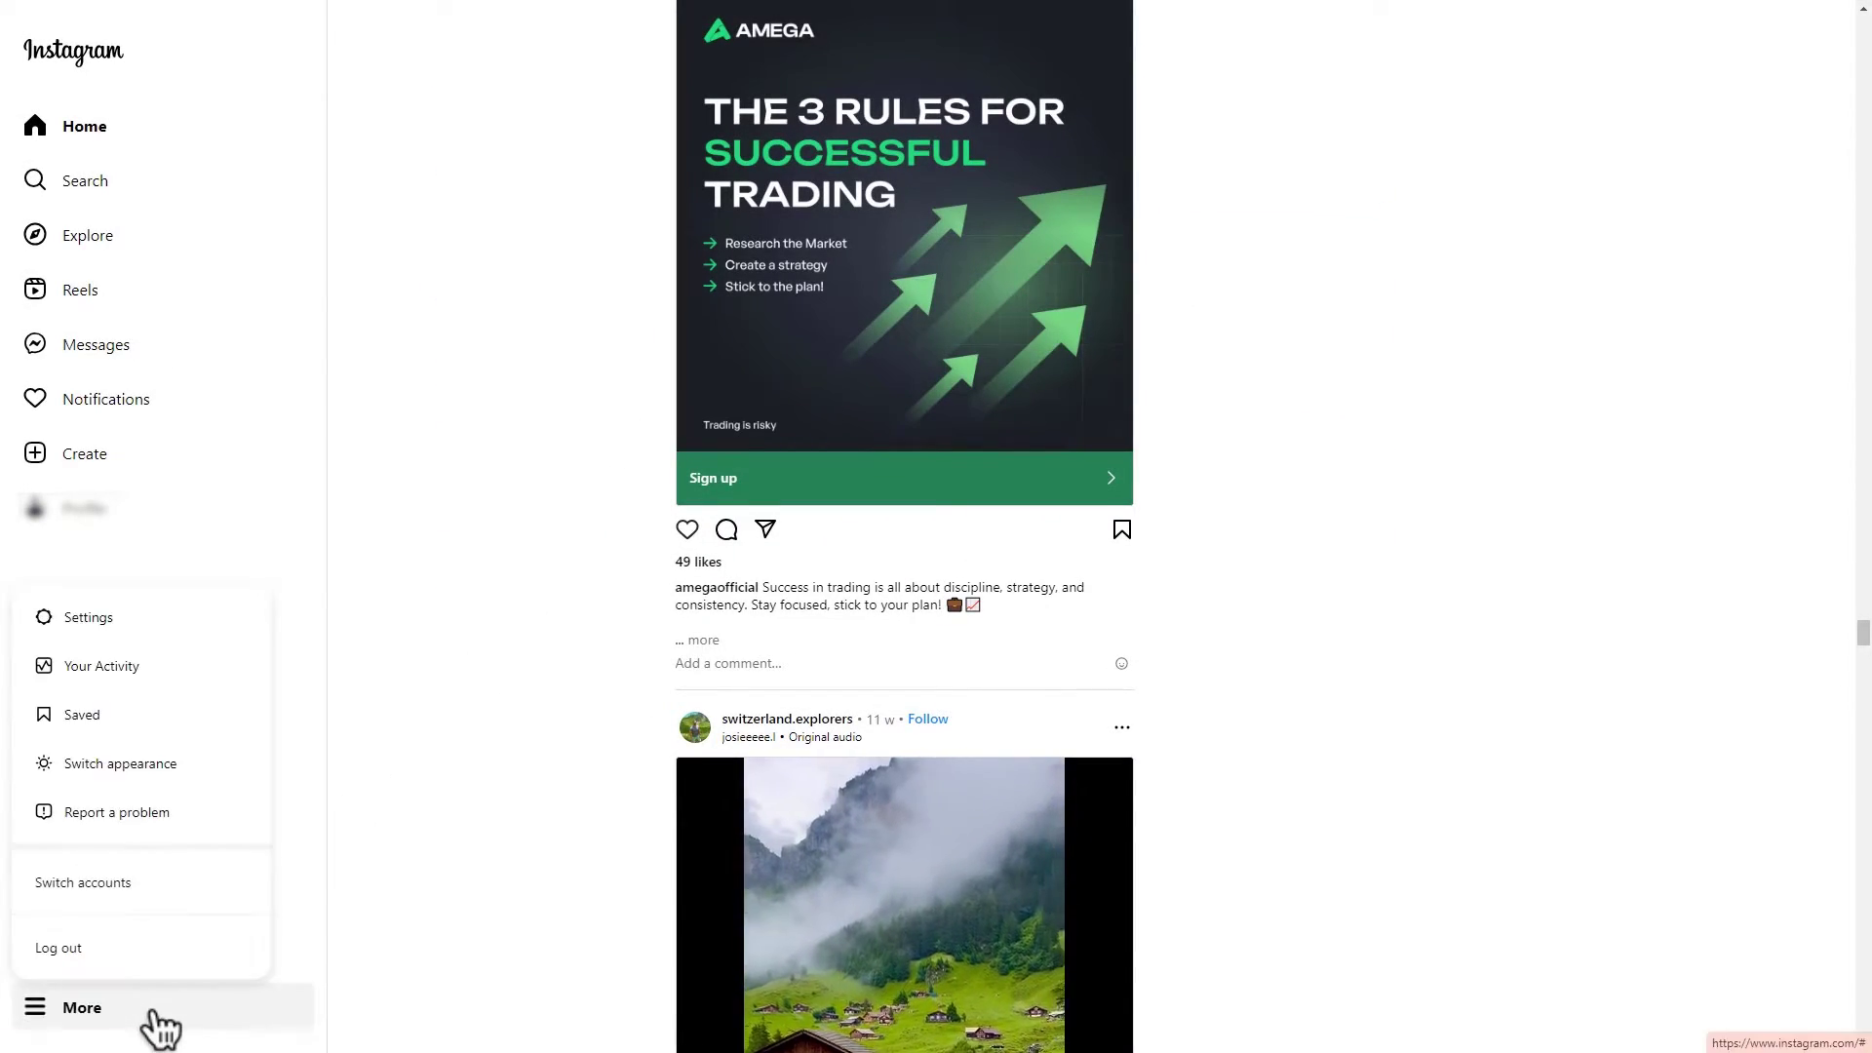
pyautogui.click(190, 624)
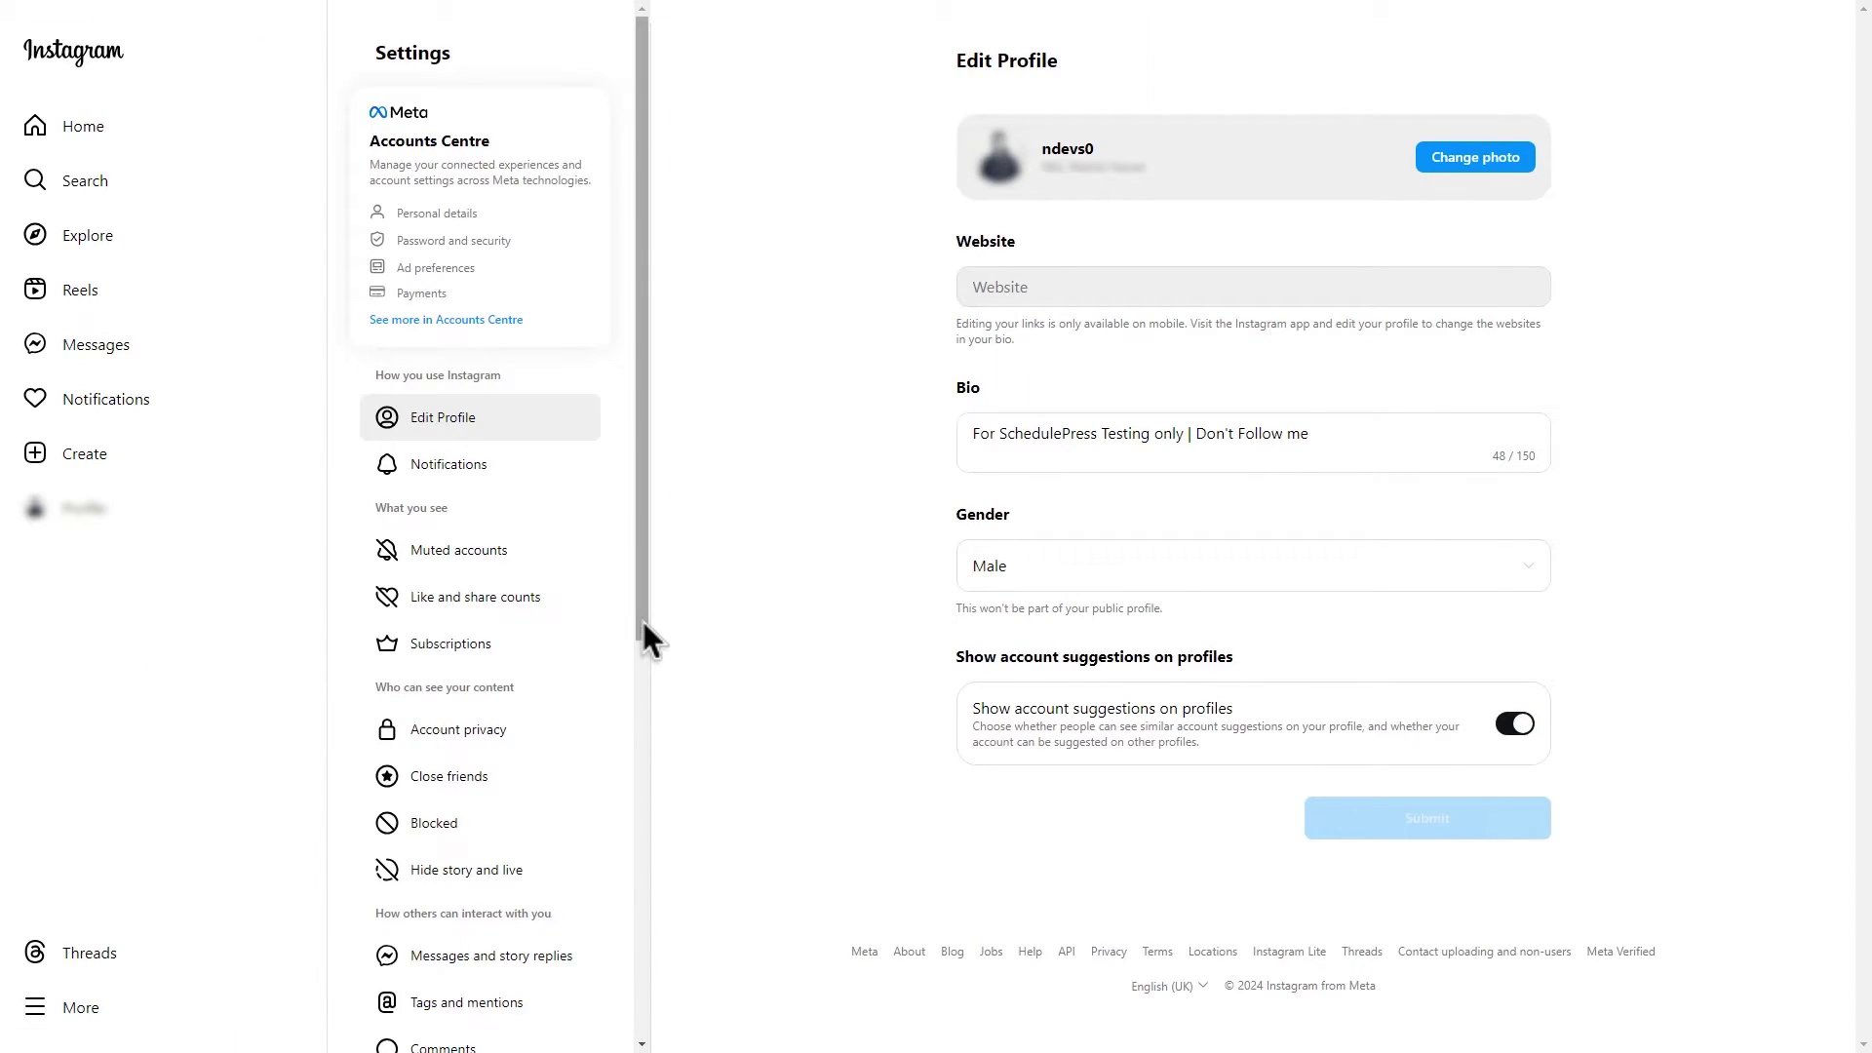
pyautogui.moveTo(642, 622); pyautogui.dragTo(627, 1041)
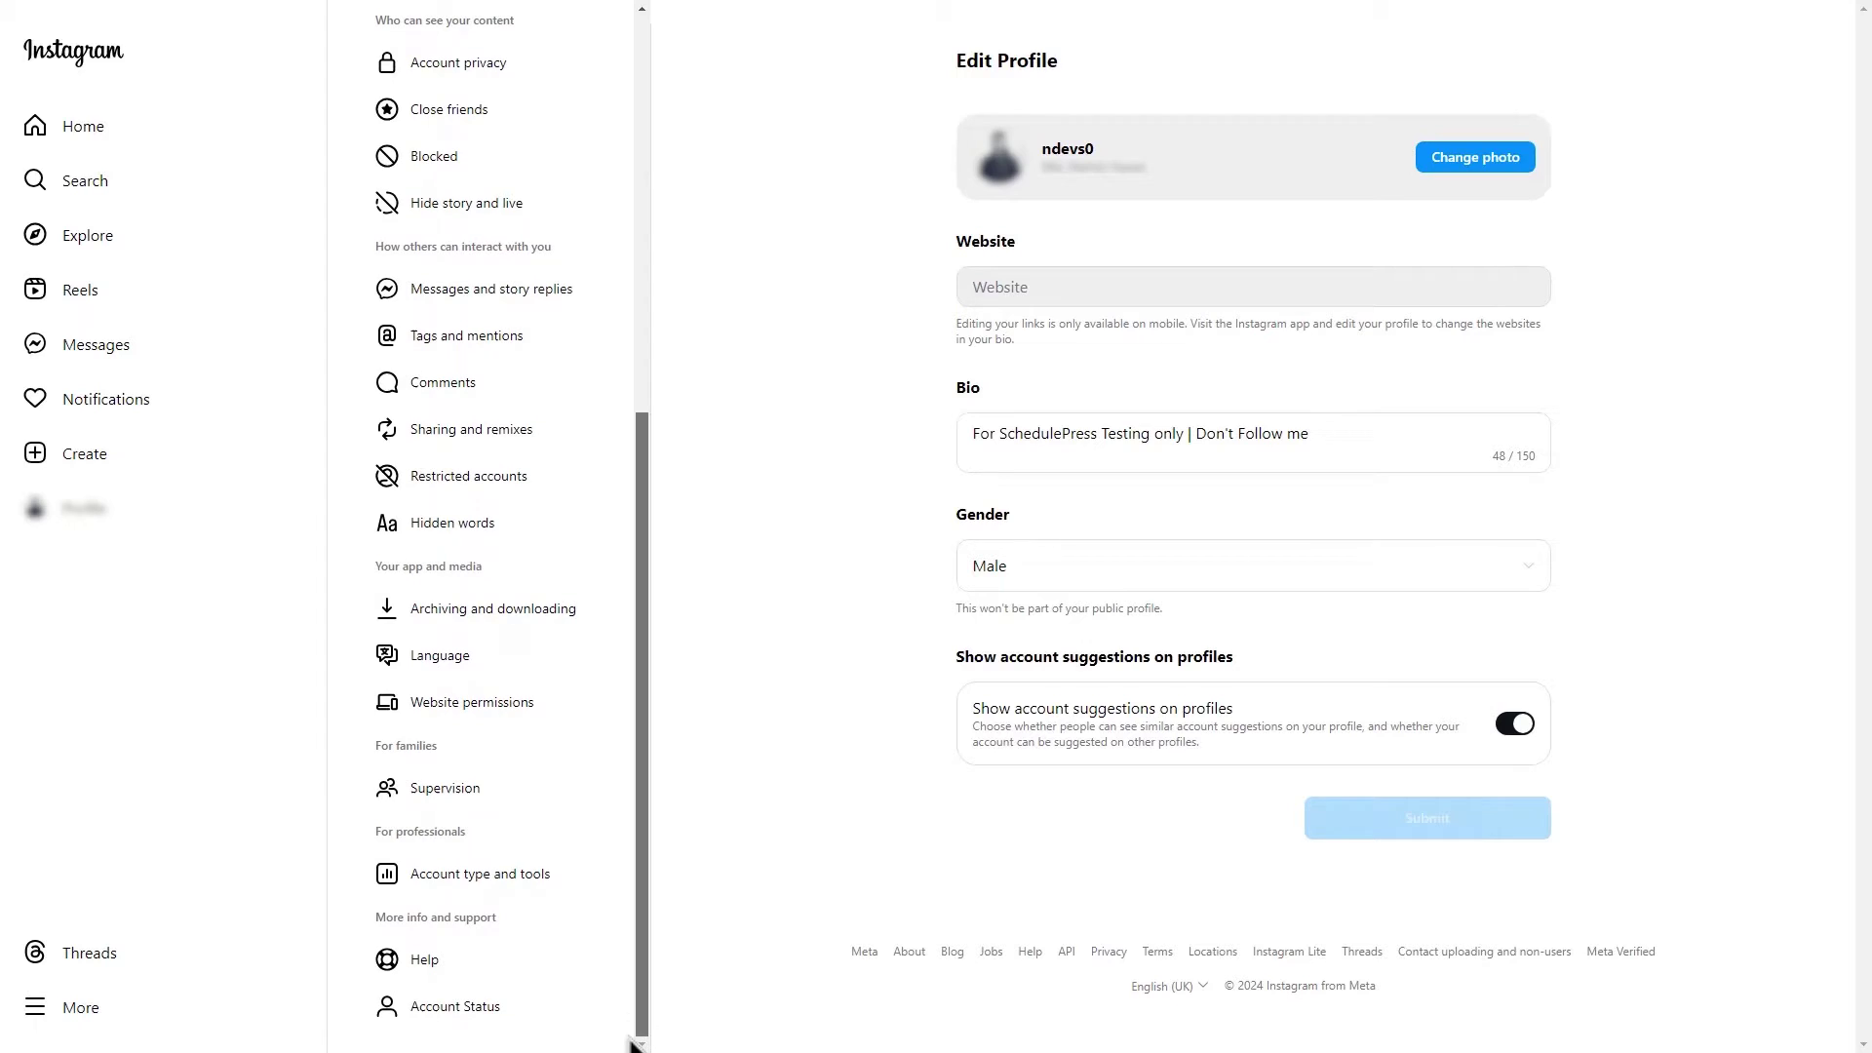
pyautogui.click(585, 897)
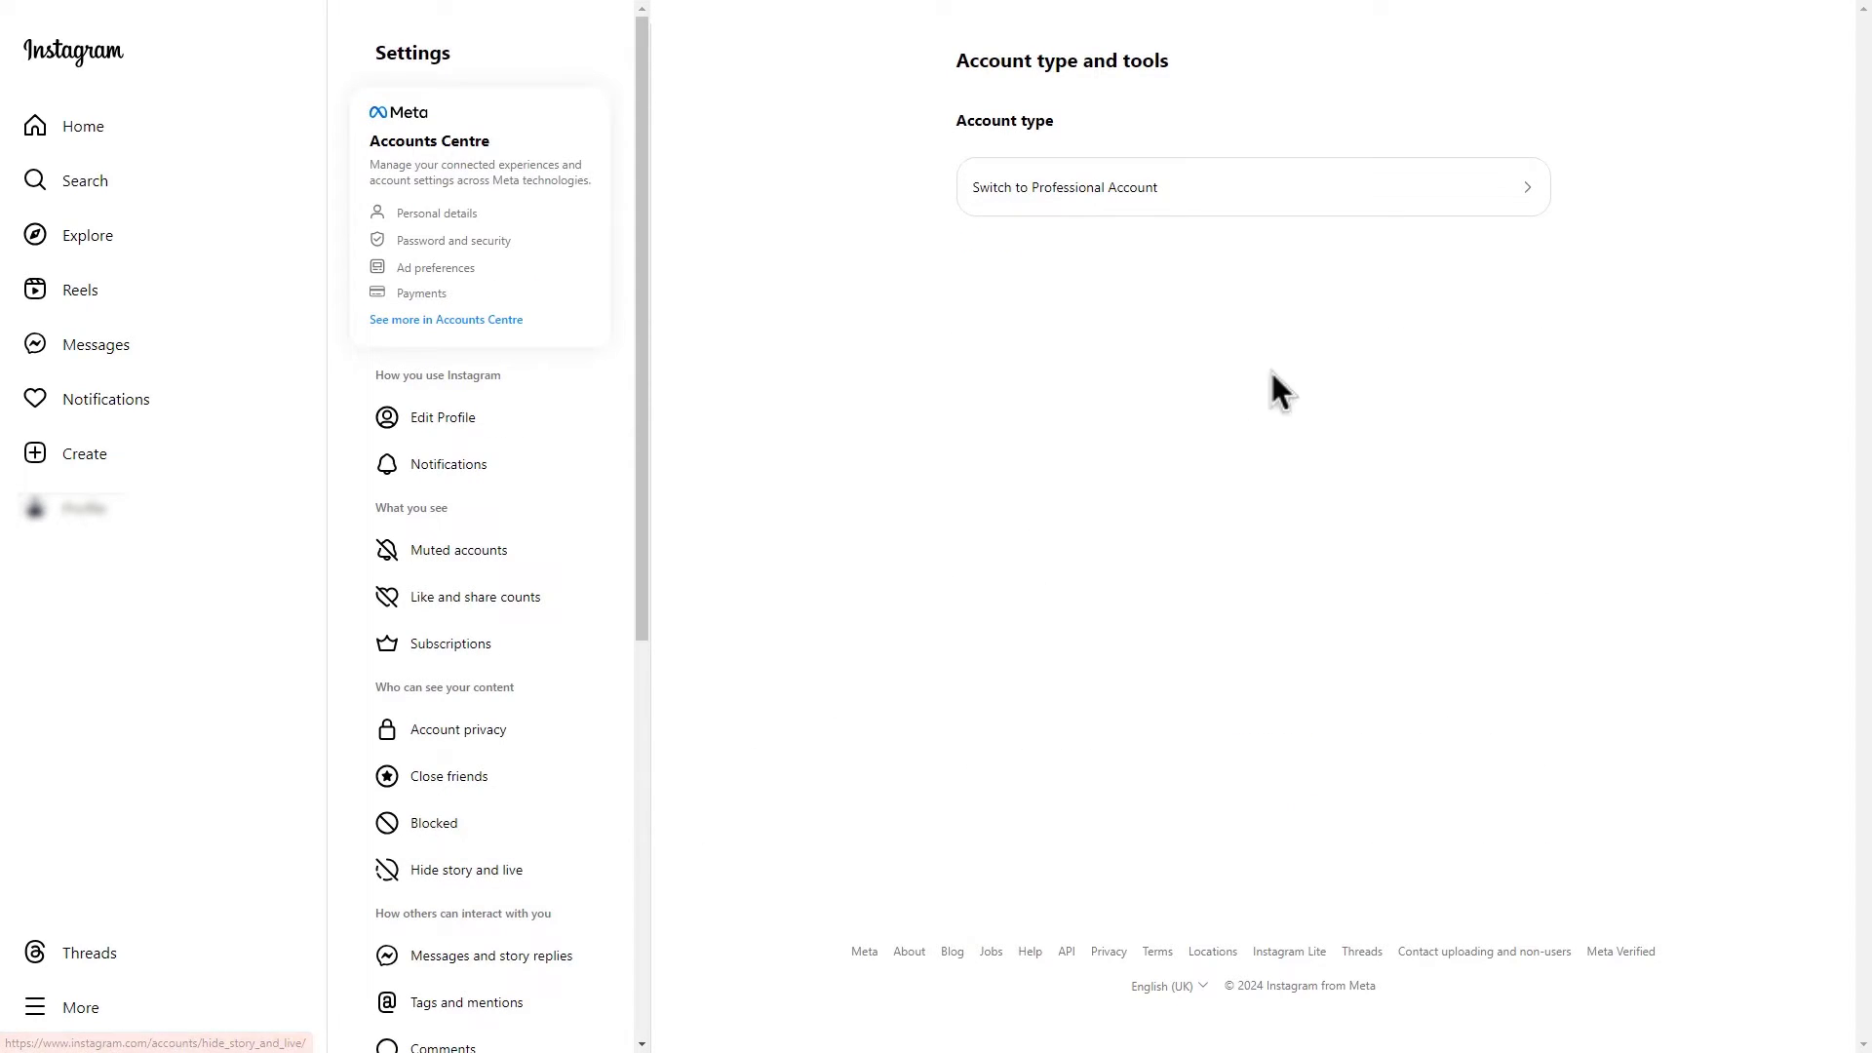
pyautogui.click(1519, 189)
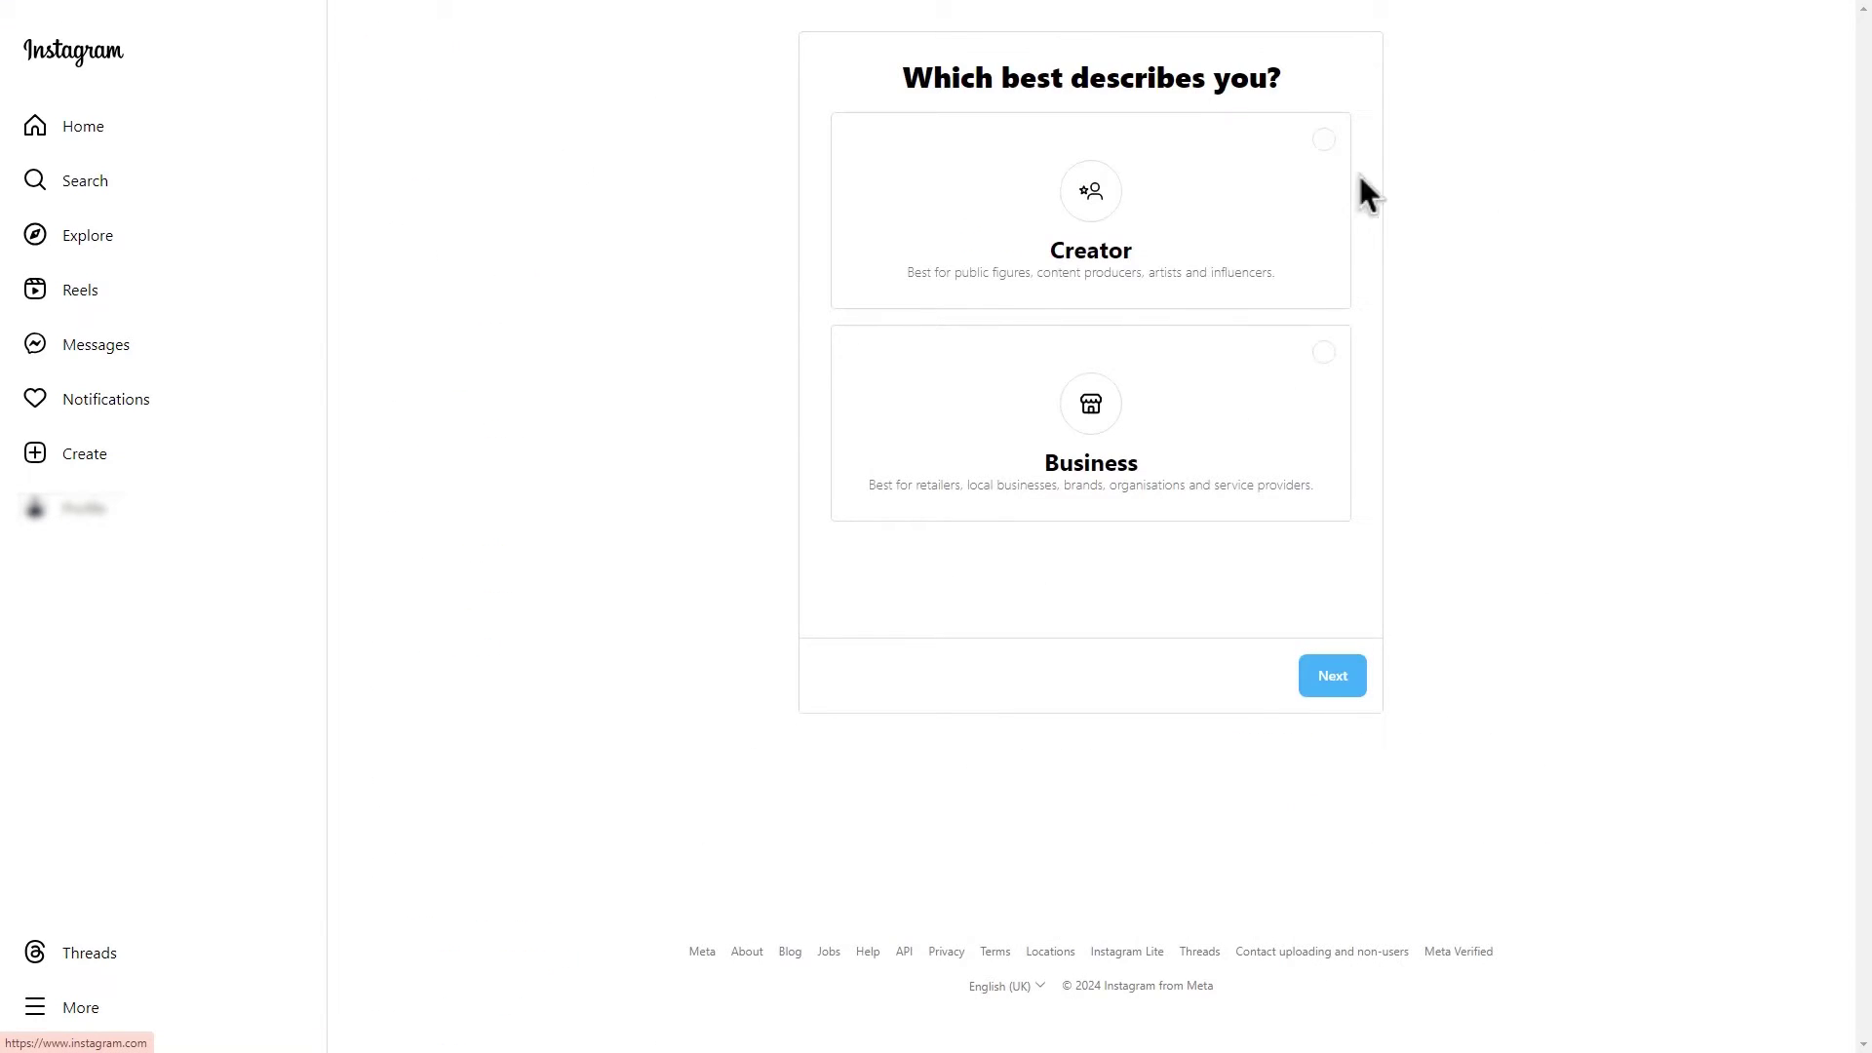
pyautogui.click(1324, 141)
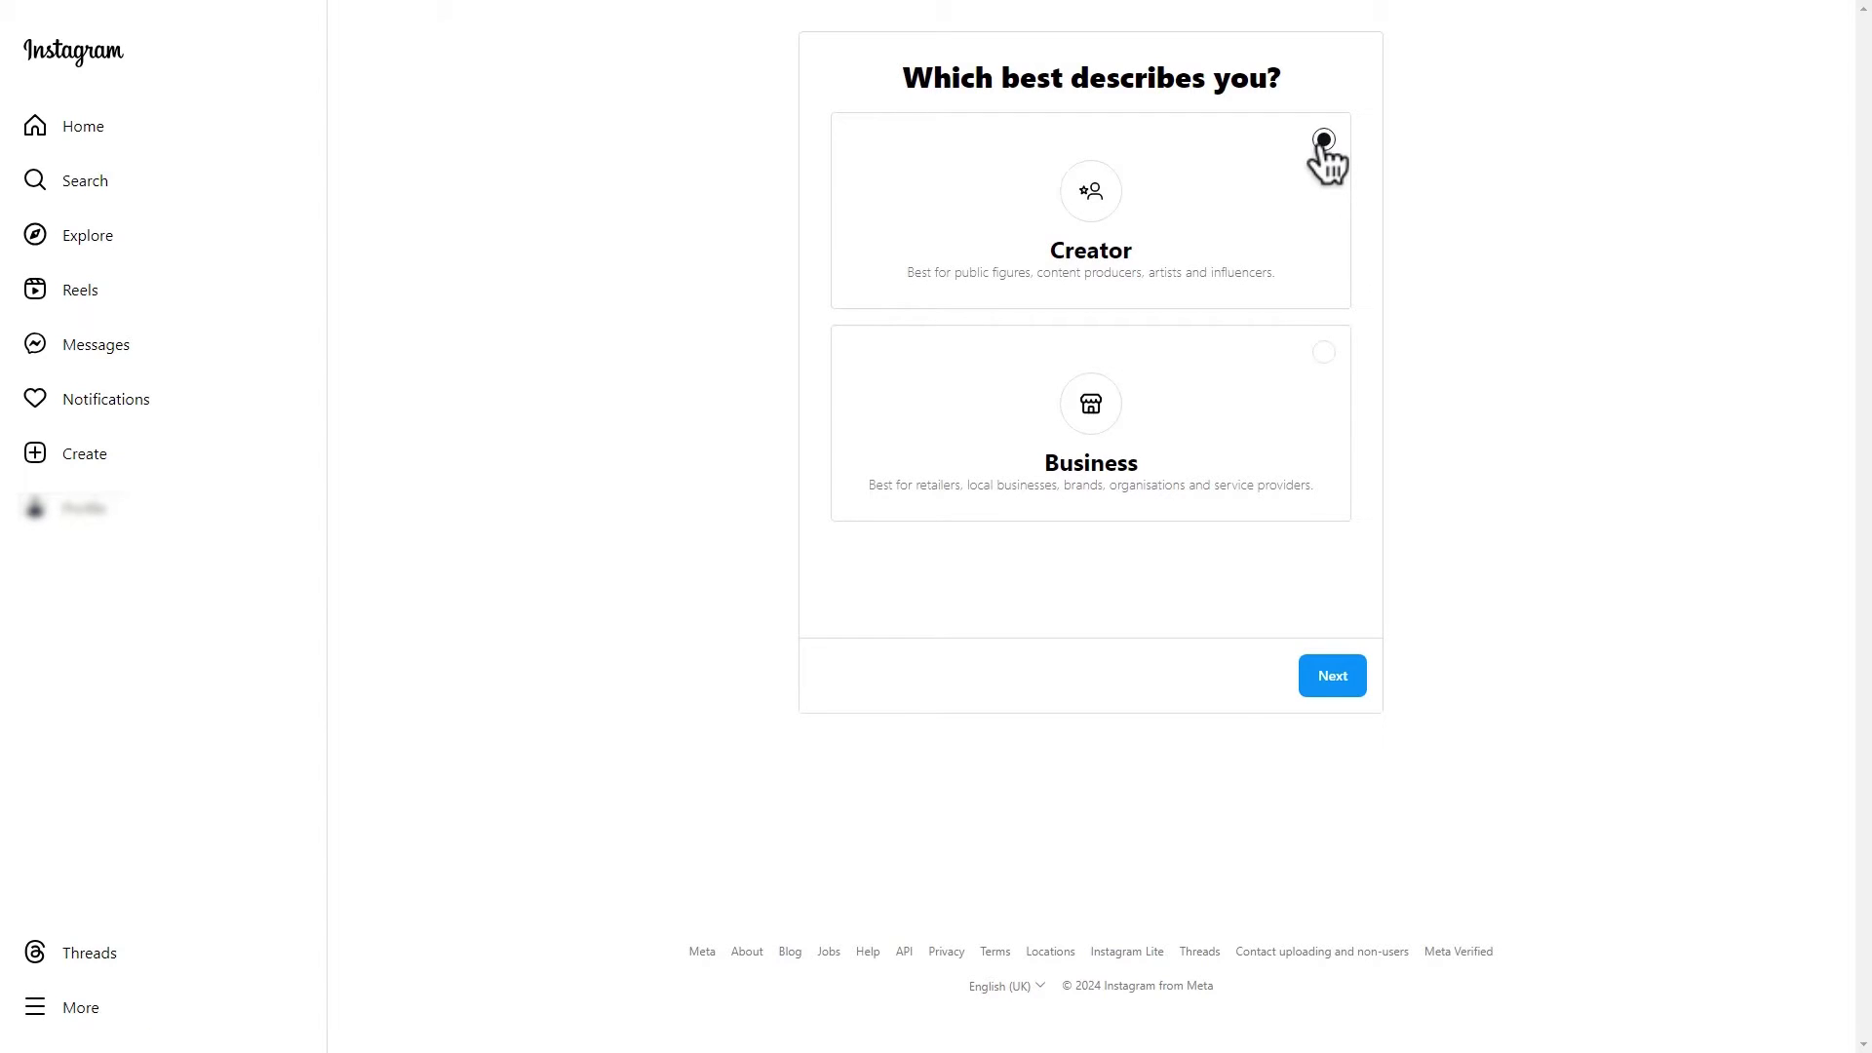
pyautogui.click(1326, 676)
pyautogui.click(1340, 455)
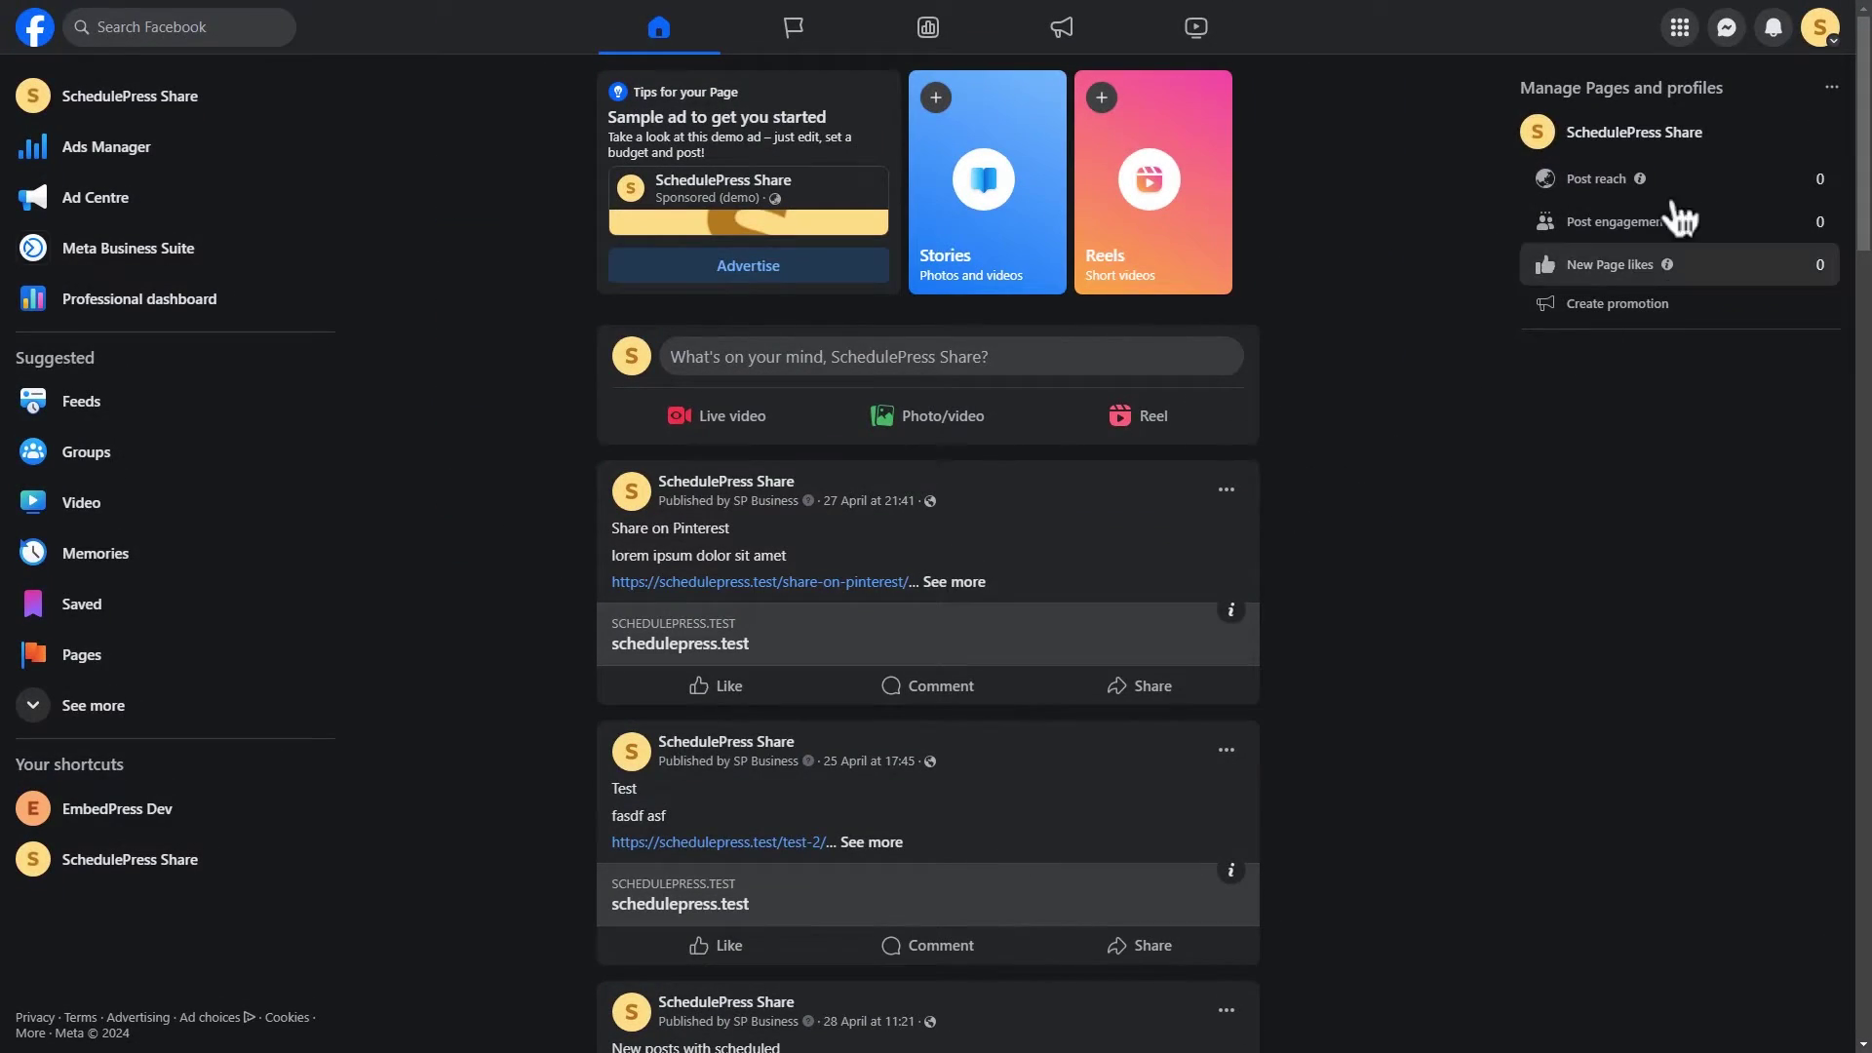
# Step: Open the Facebook Page's Linked accounts settings and view the Instagram entry
pyautogui.click(1819, 27)
pyautogui.click(1775, 395)
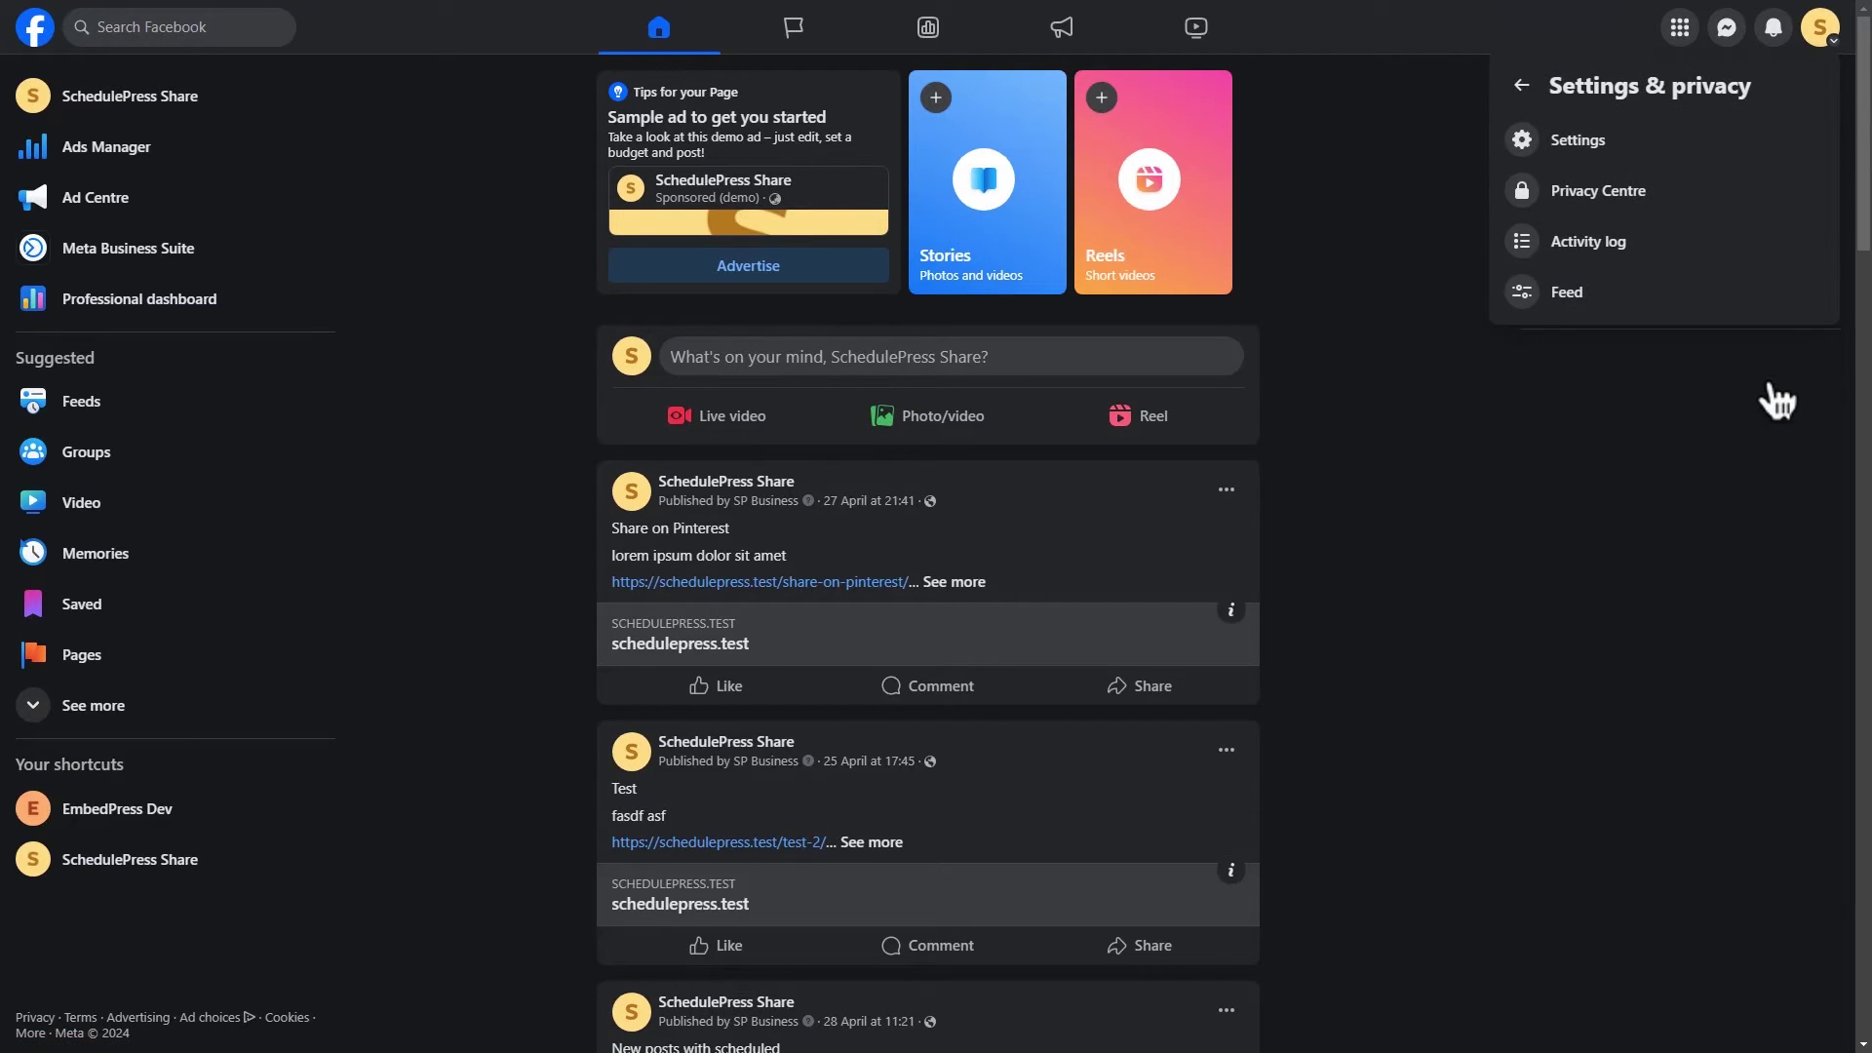
pyautogui.click(1713, 156)
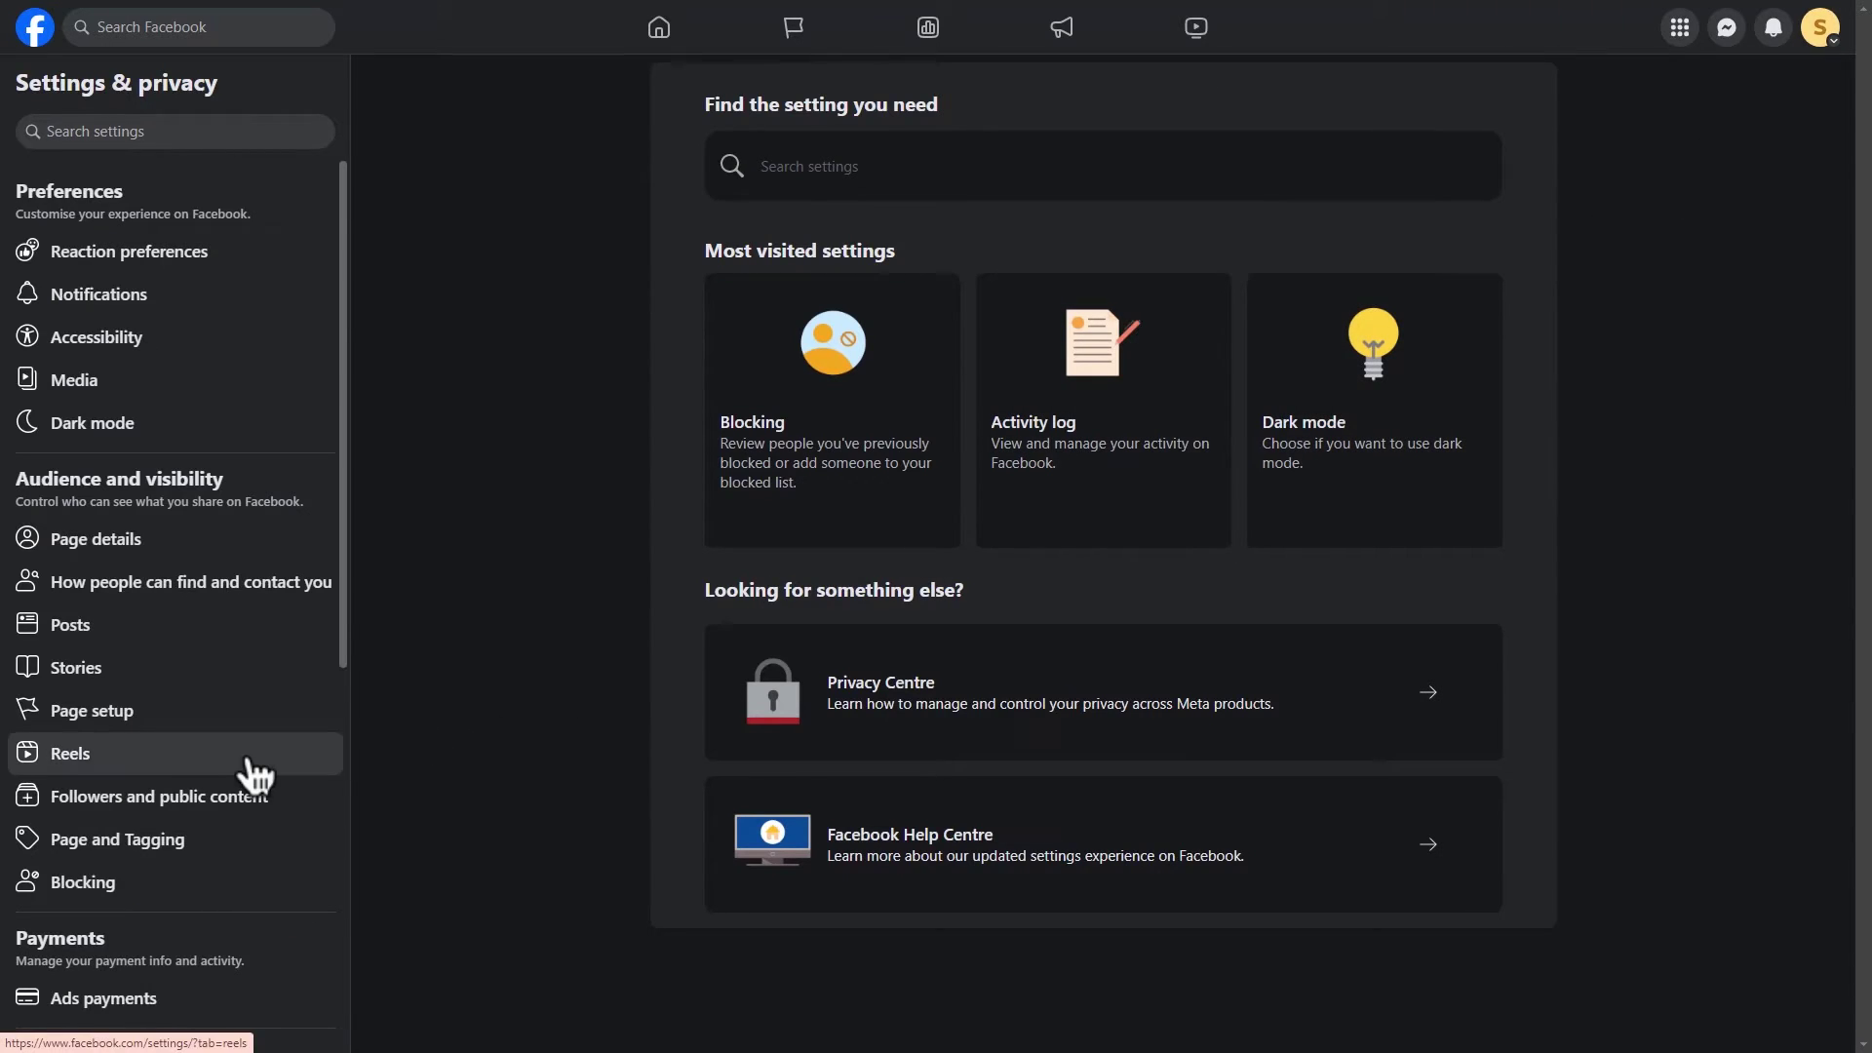
pyautogui.scroll(-3, 246, 775)
pyautogui.click(234, 828)
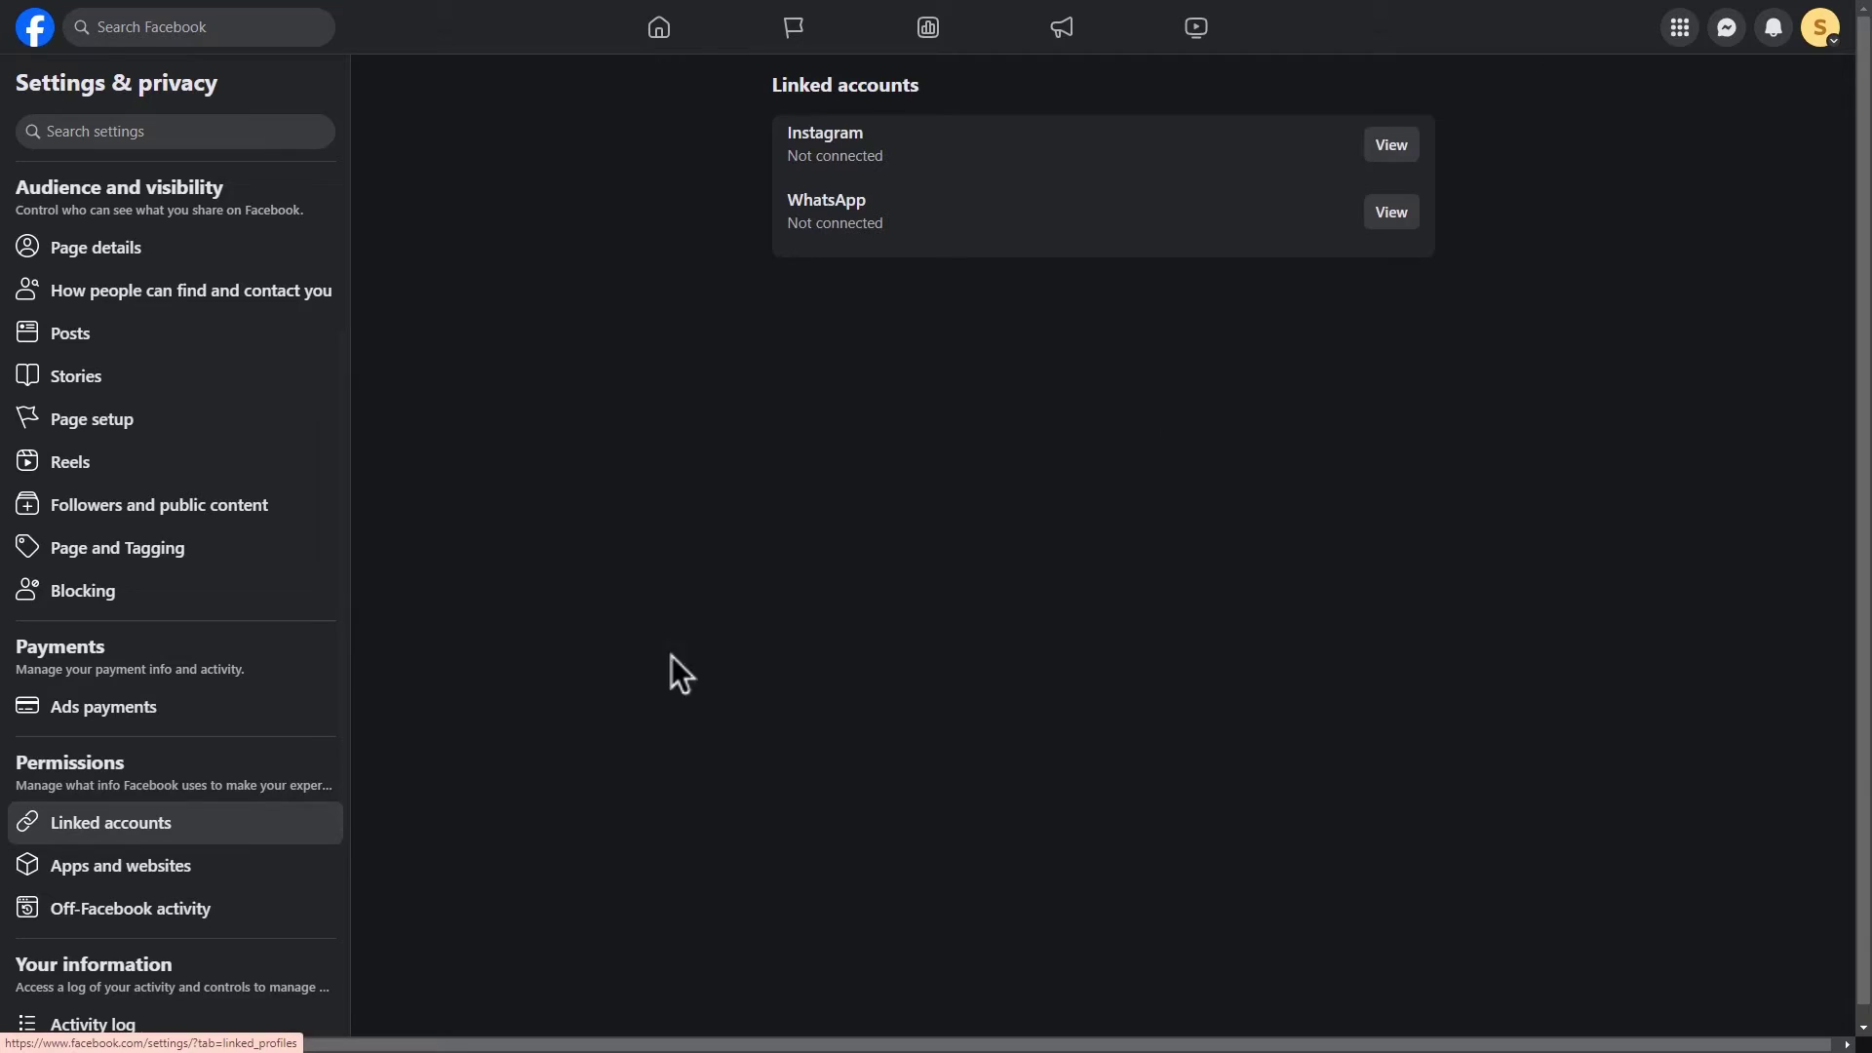
pyautogui.click(1394, 144)
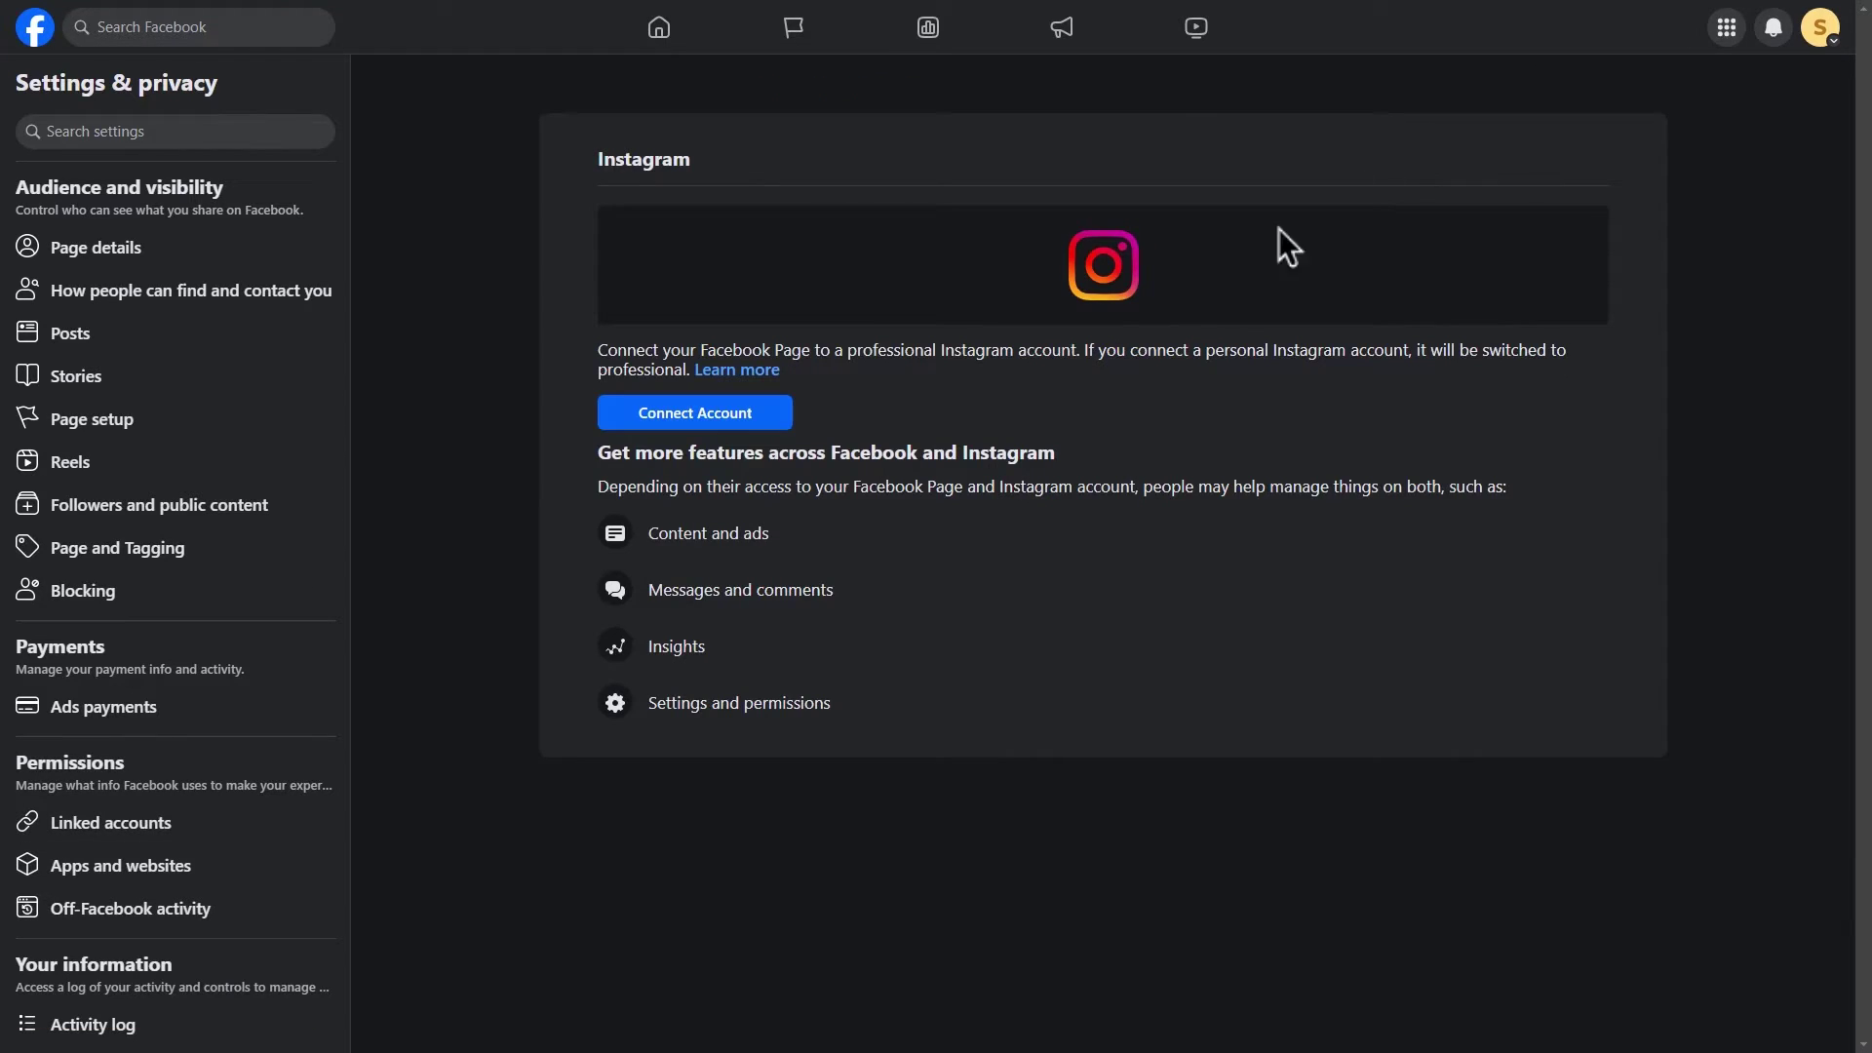
# Step: Connect the Instagram account to the Page, allowing Instagram messages in the Inbox, and log in
pyautogui.click(719, 421)
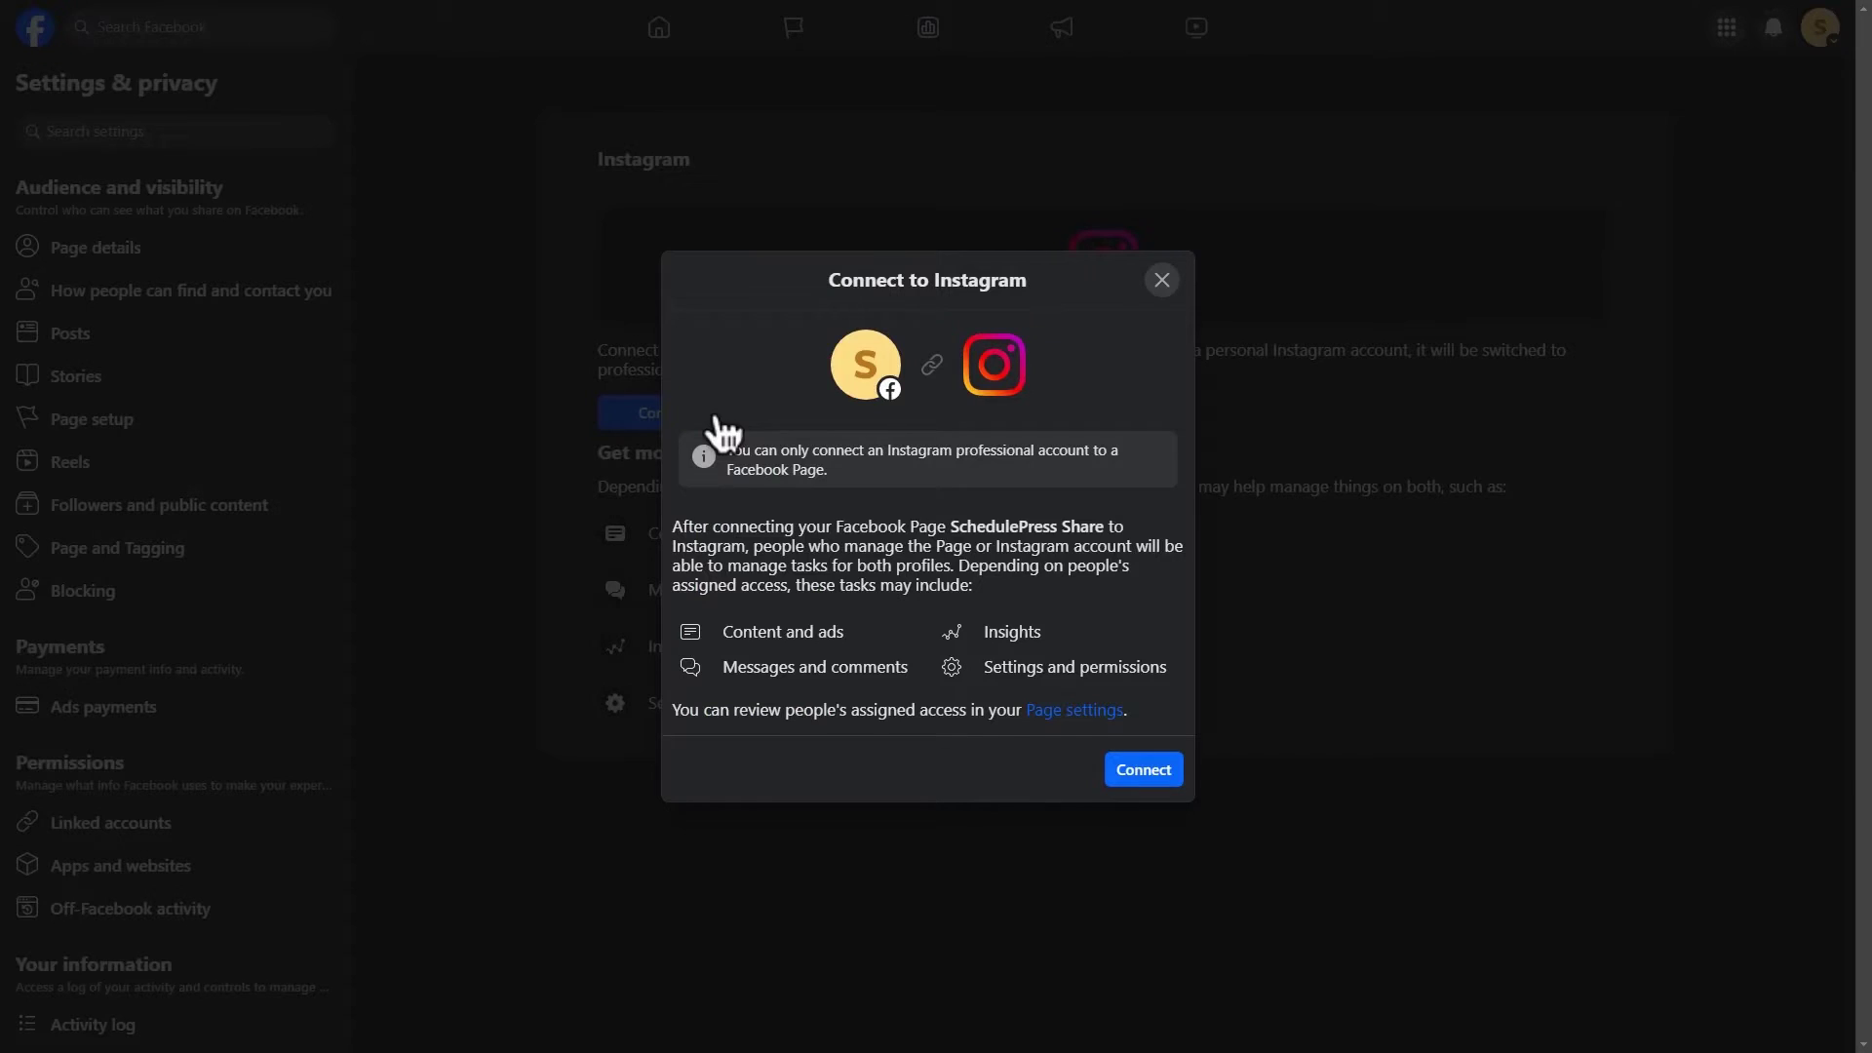
pyautogui.click(1149, 773)
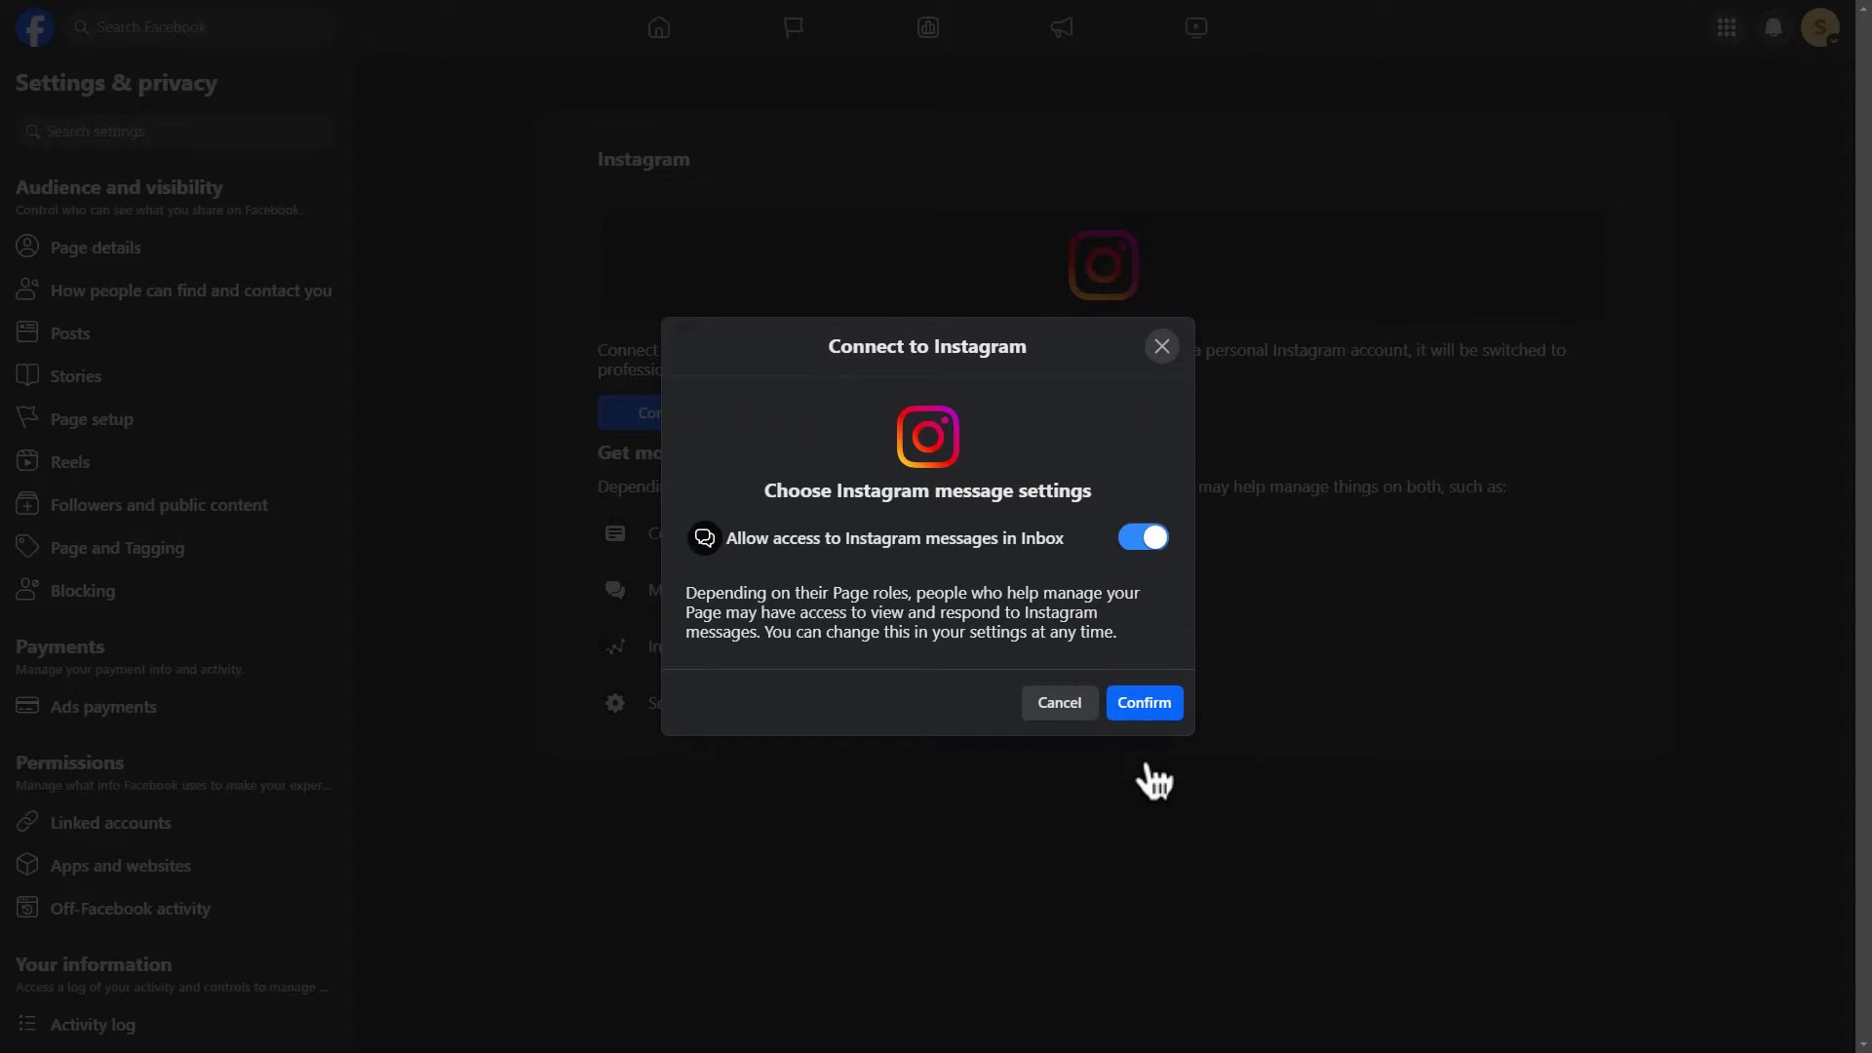
pyautogui.click(1136, 706)
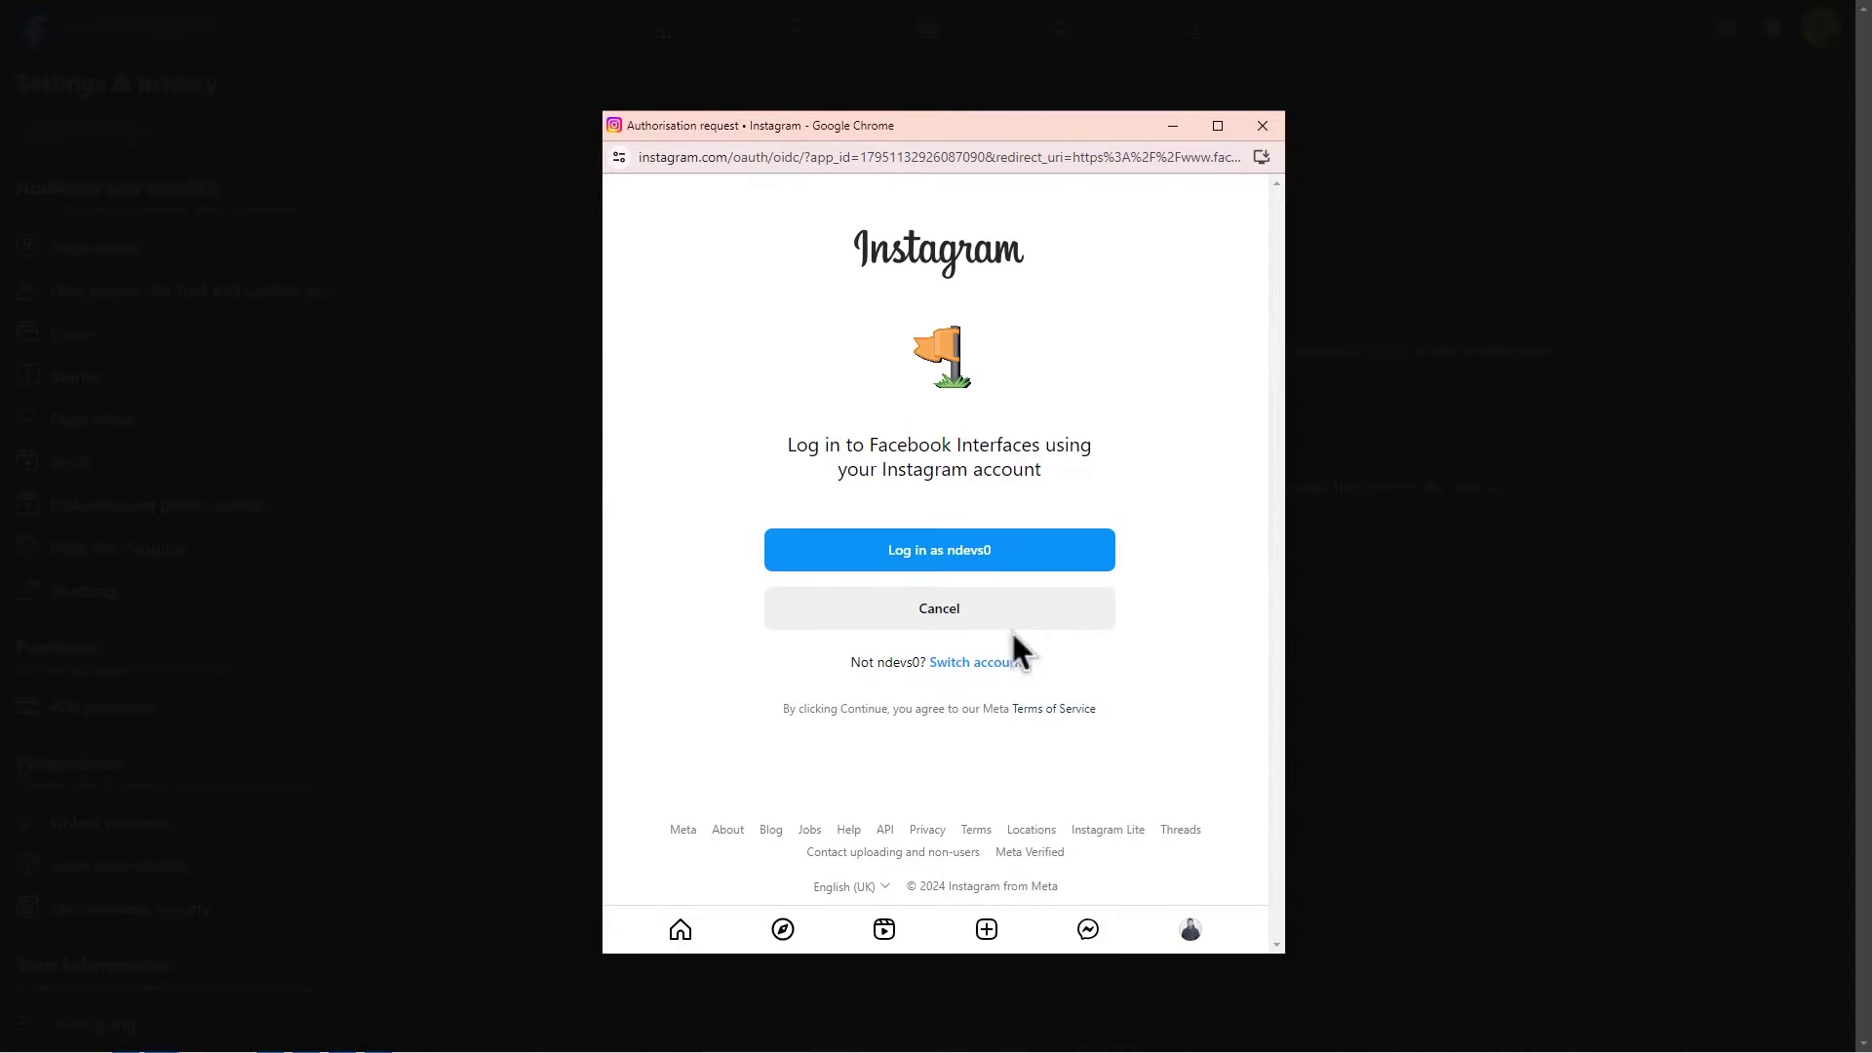
pyautogui.click(913, 556)
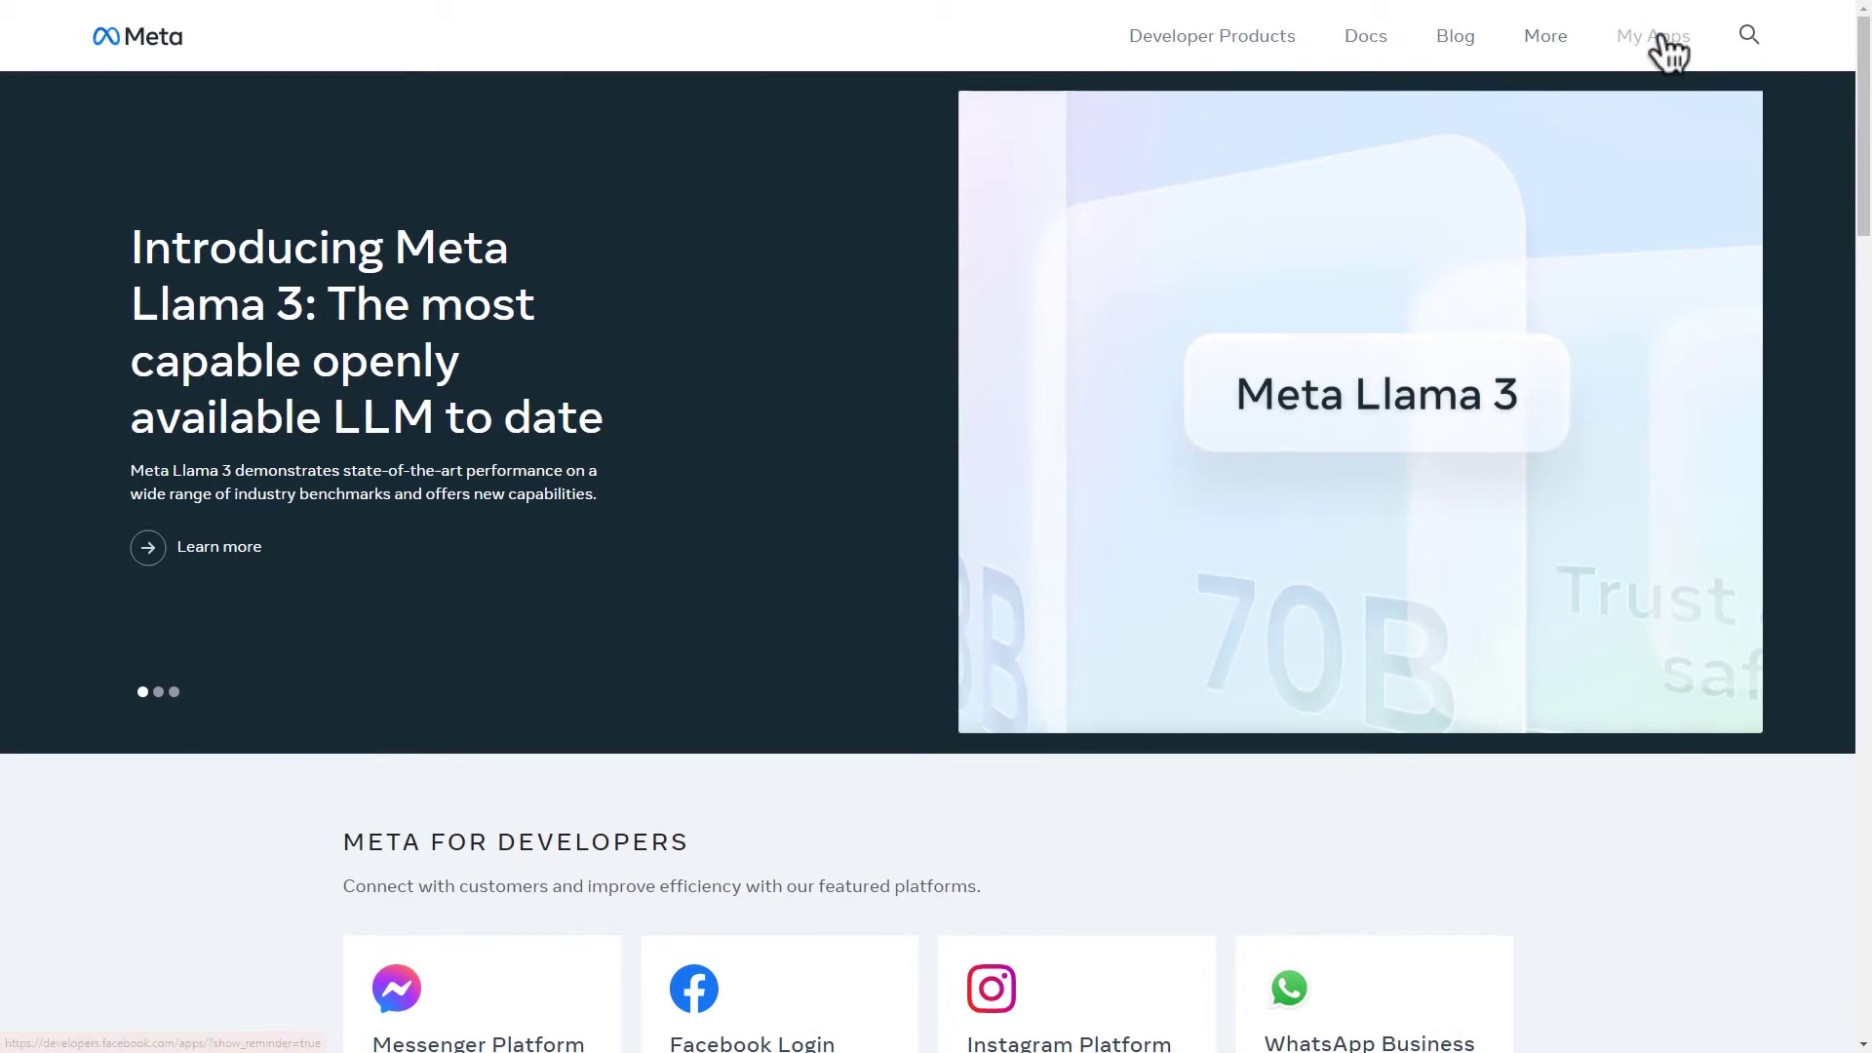
# Step: Start a new developer app with the Other use case and Business app type
pyautogui.click(1657, 39)
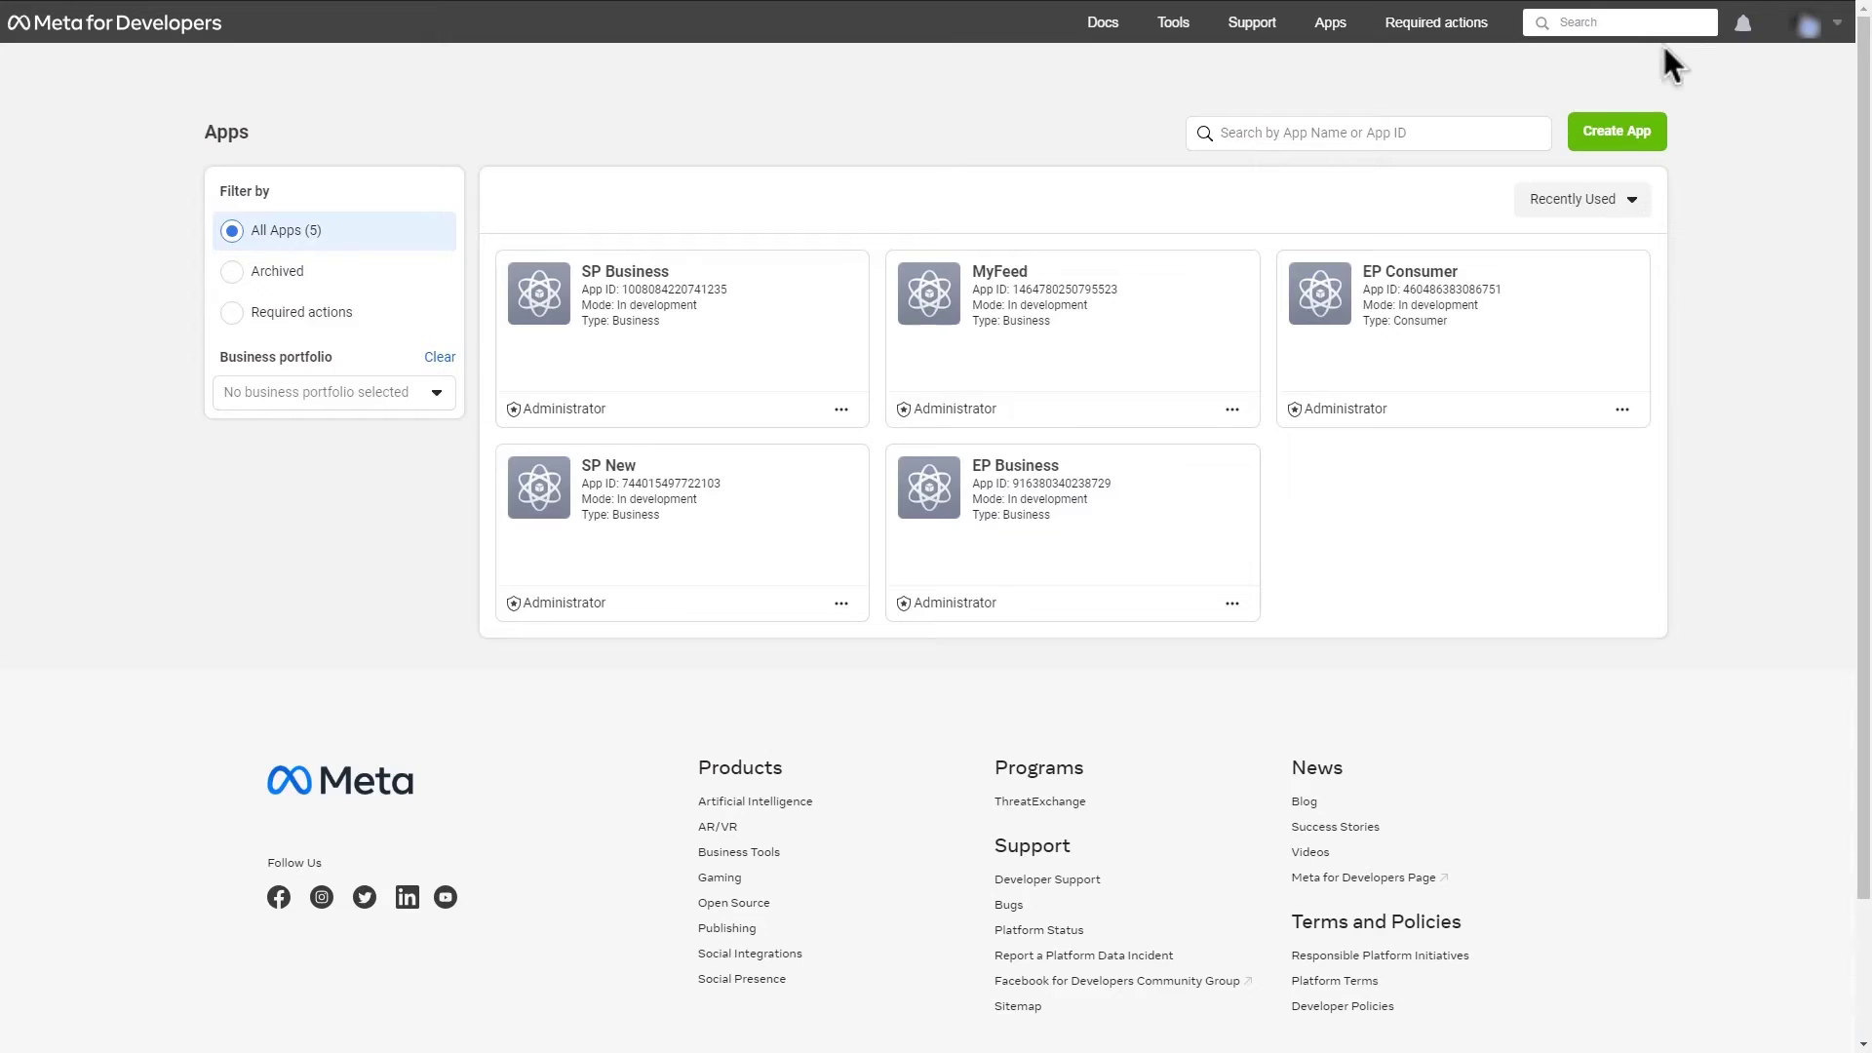
pyautogui.click(1619, 133)
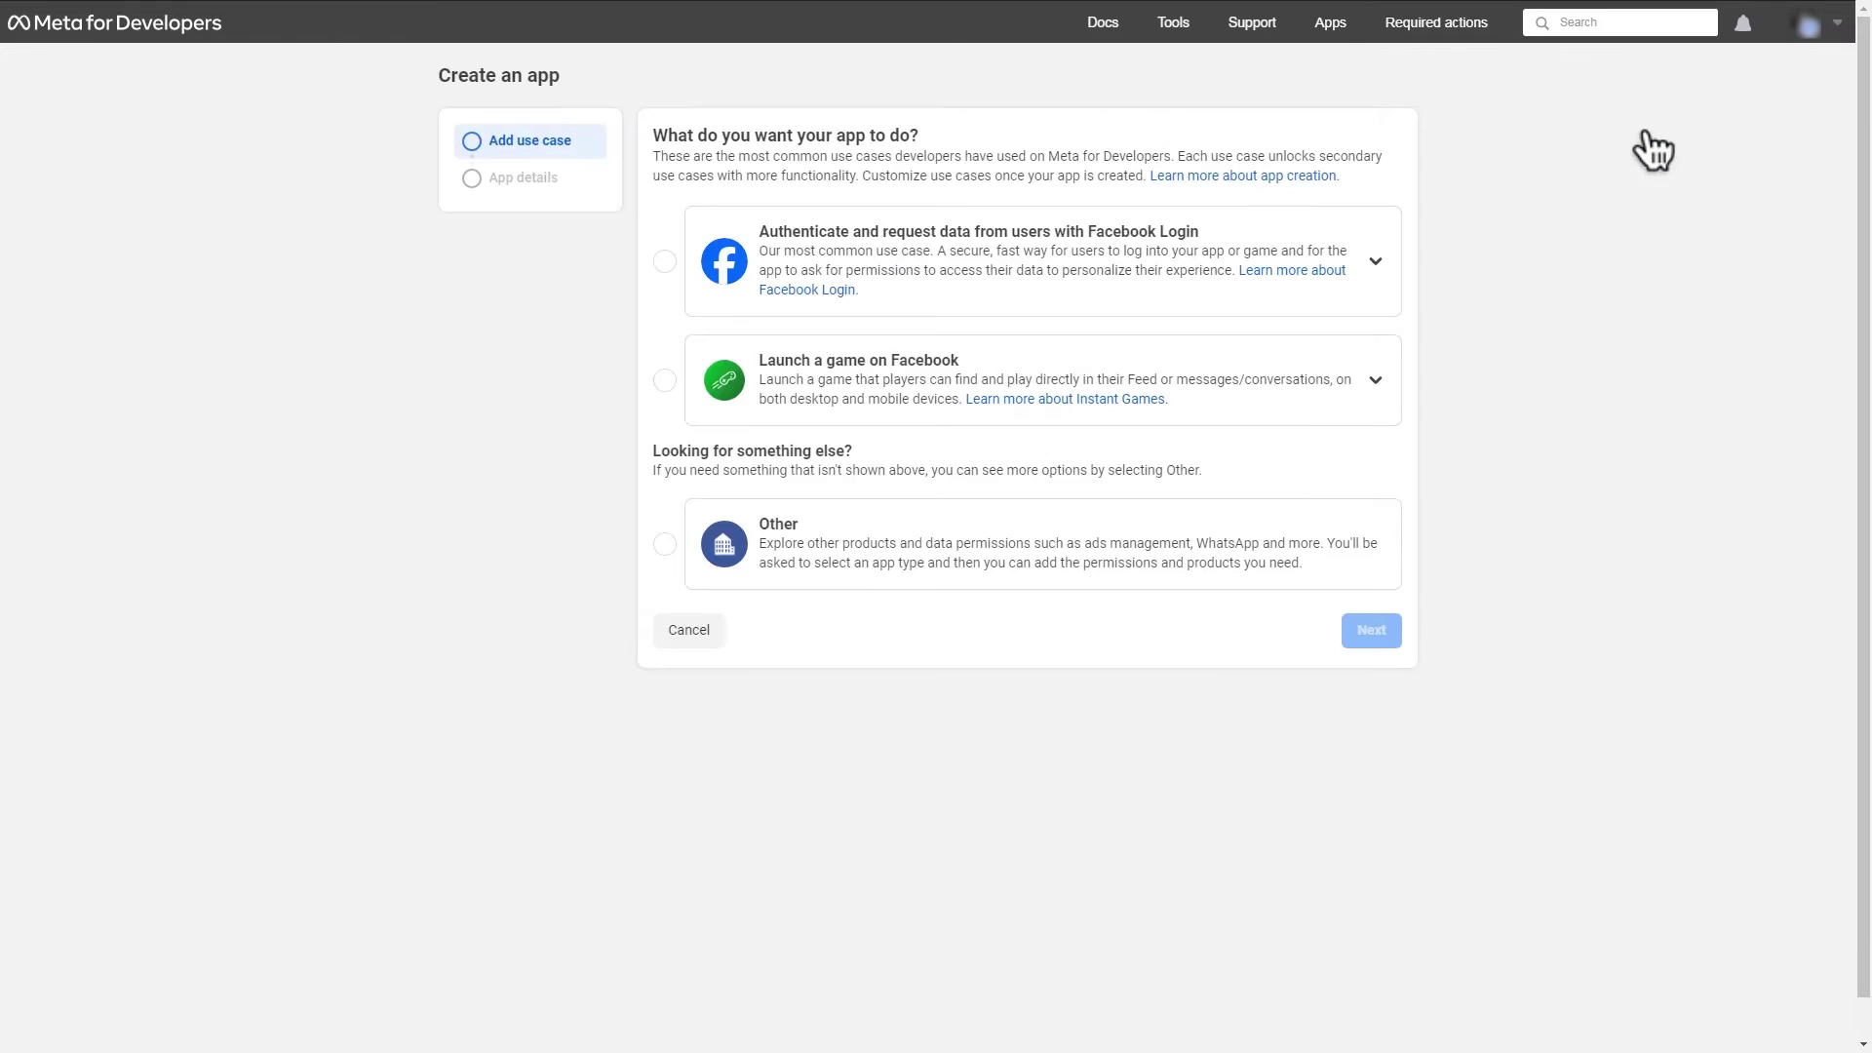
pyautogui.click(675, 552)
pyautogui.click(1365, 631)
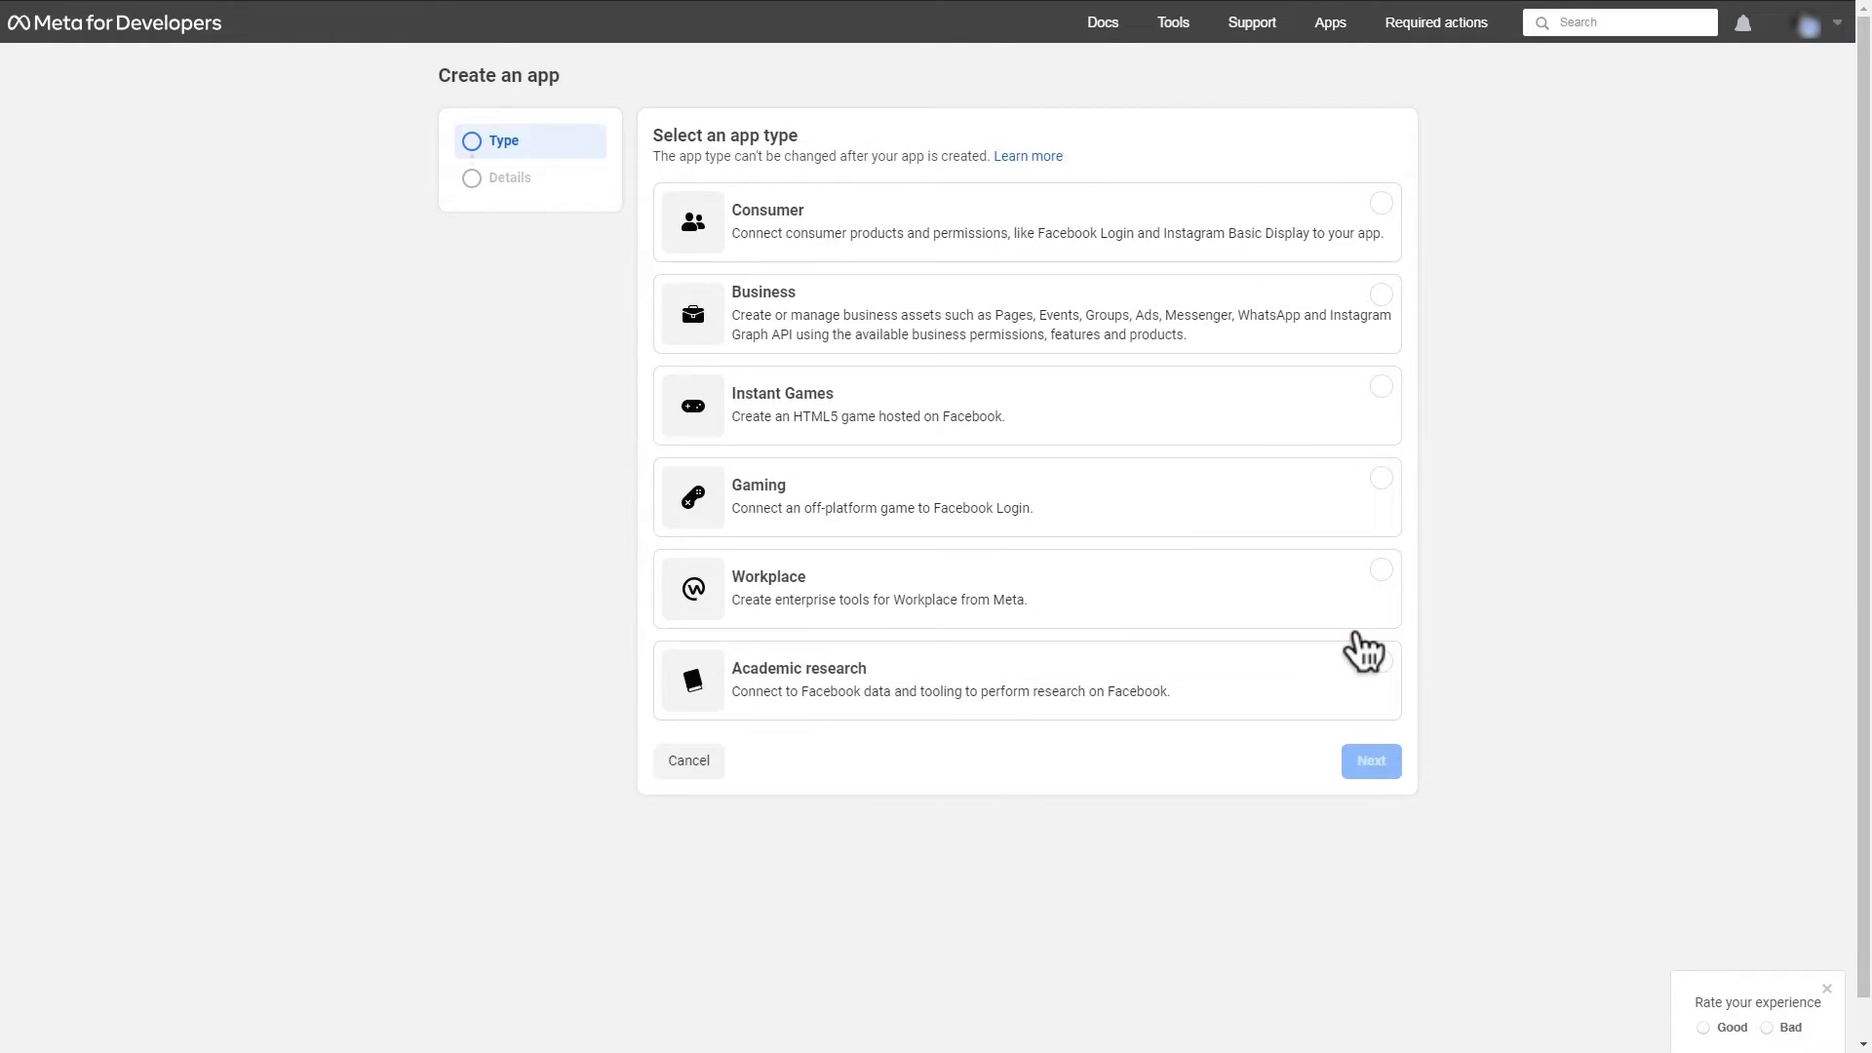
pyautogui.click(1378, 314)
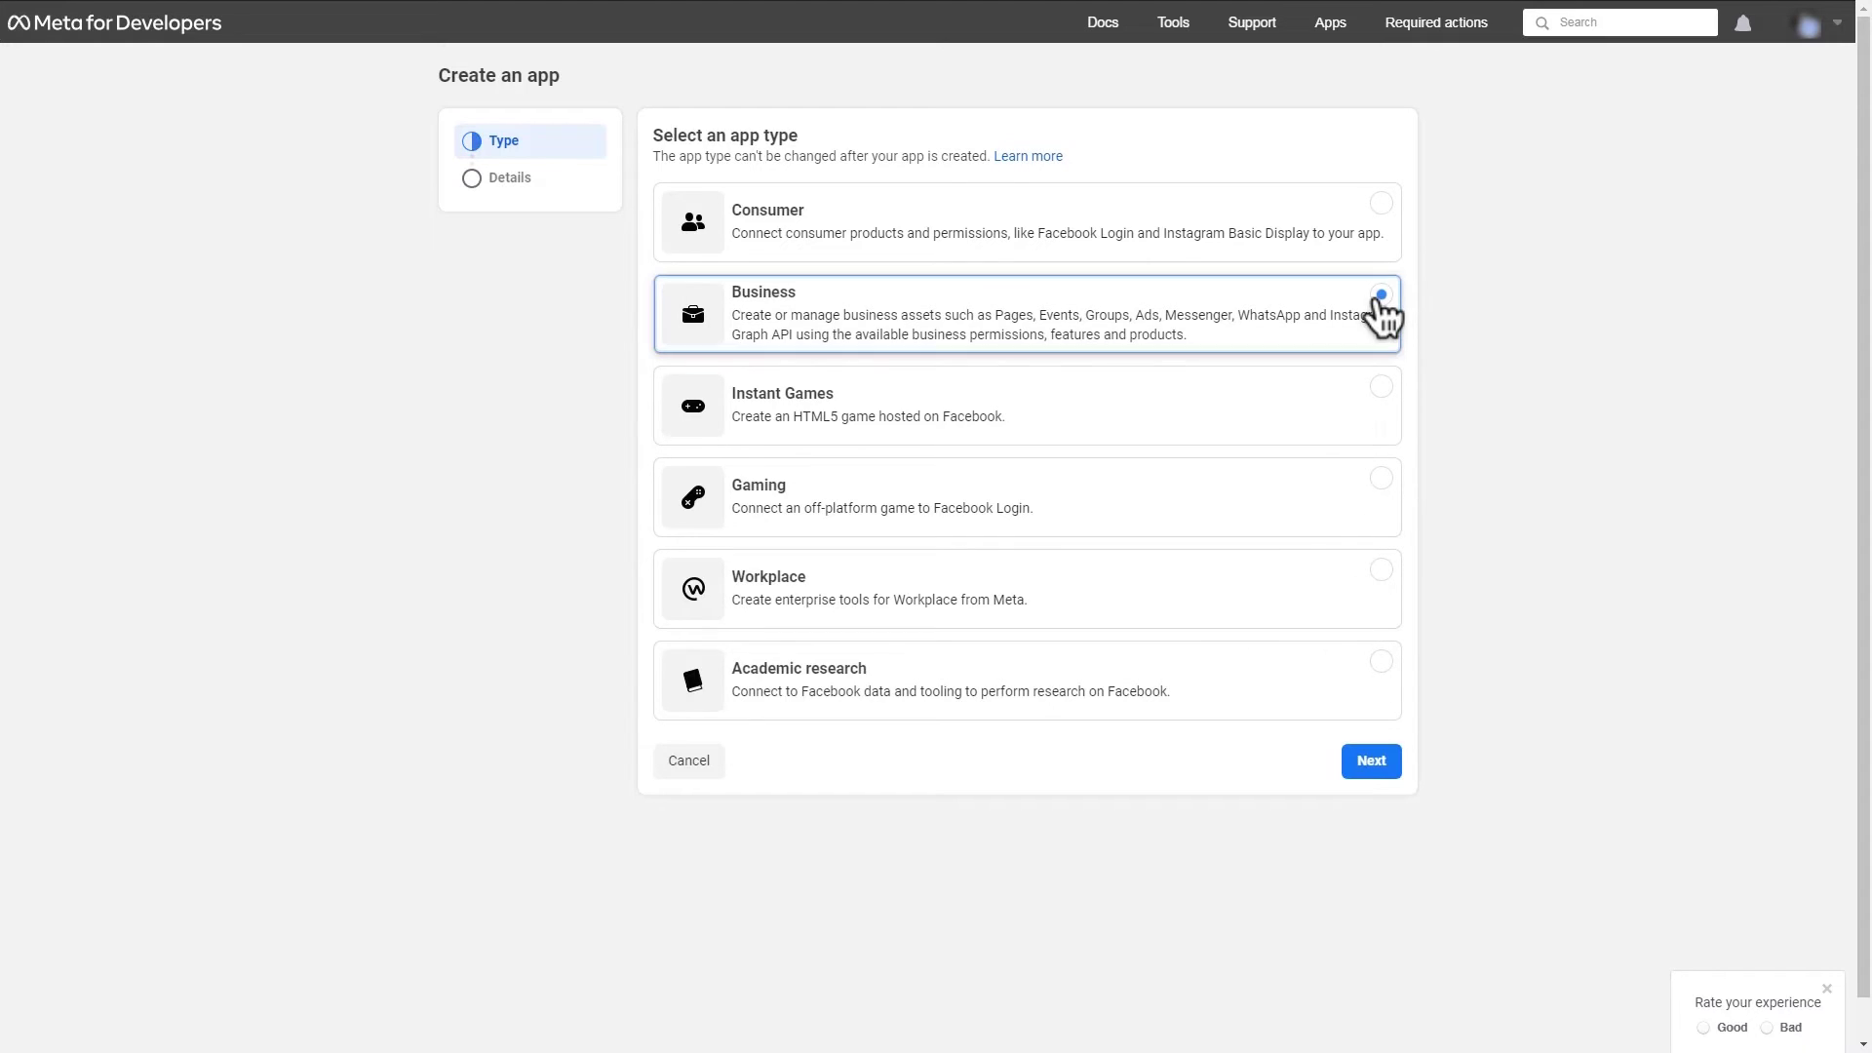
pyautogui.click(1371, 761)
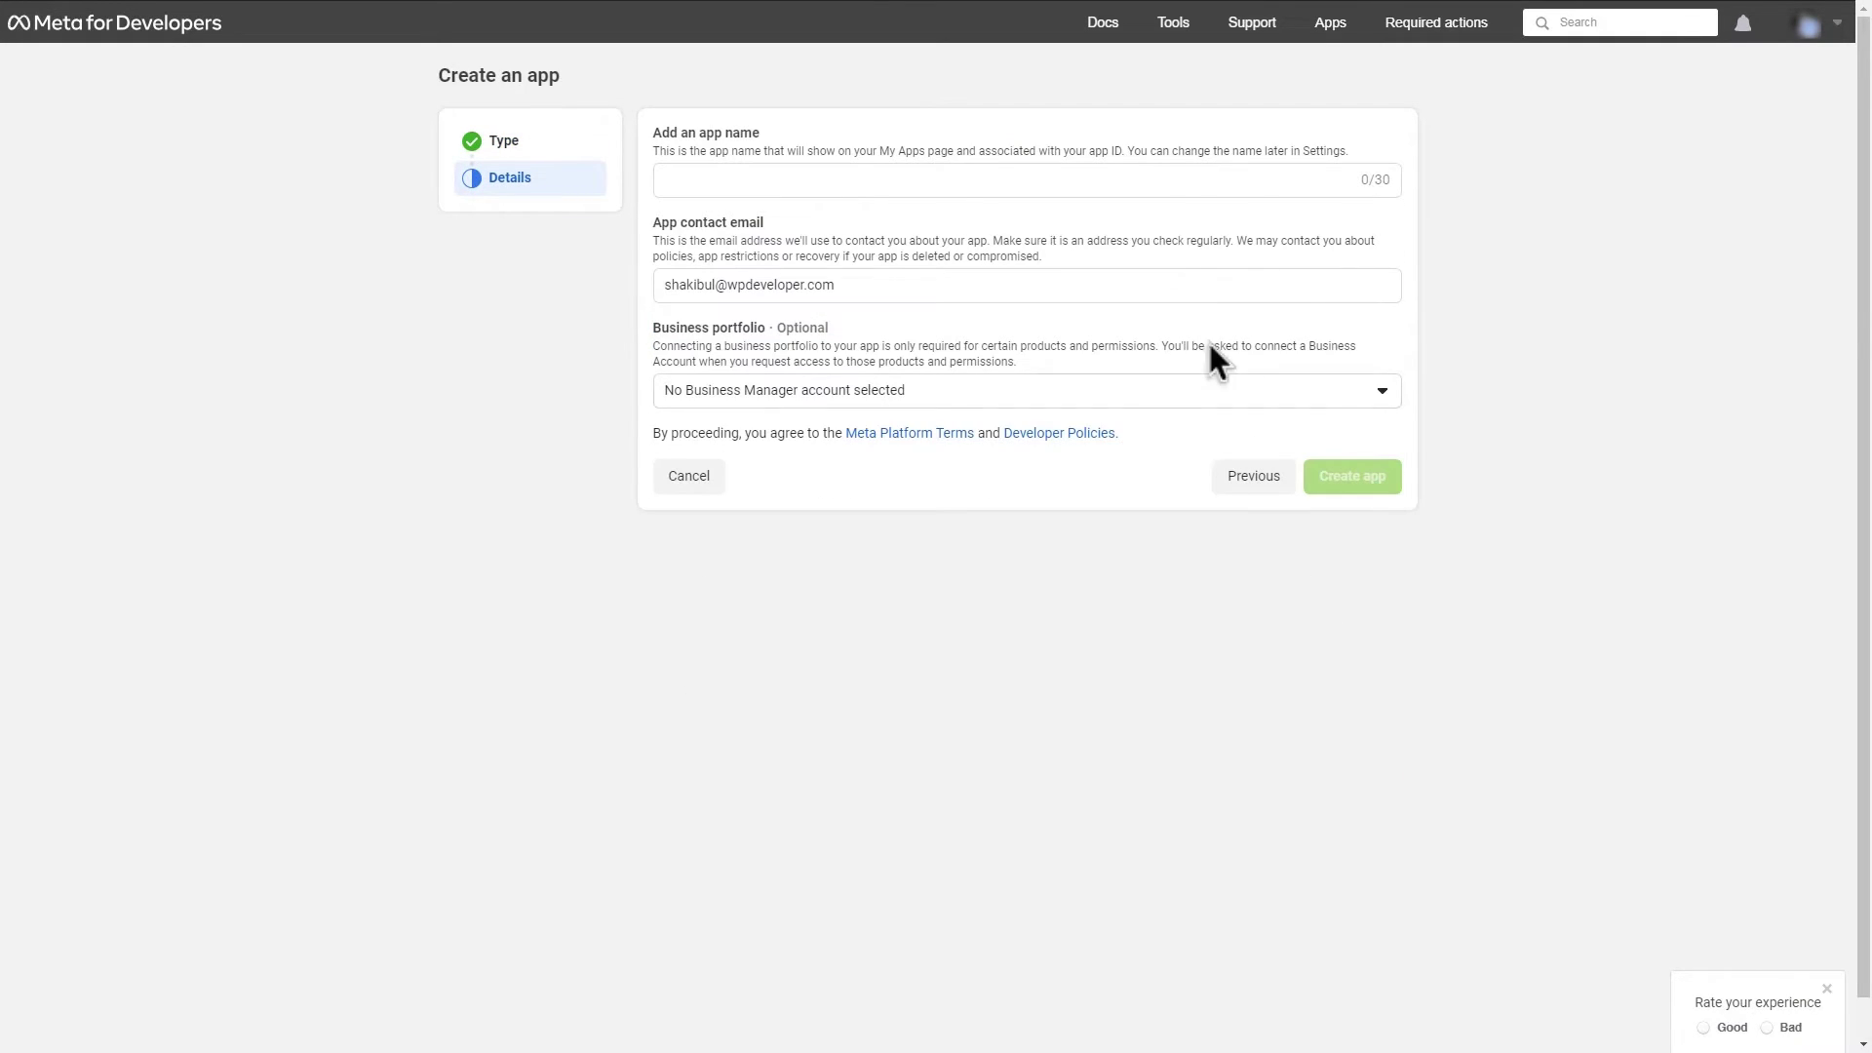
# Step: Name the app 'AHM Business' and create it, reaching the password prompt
pyautogui.click(1161, 172)
pyautogui.write('AHM Business')
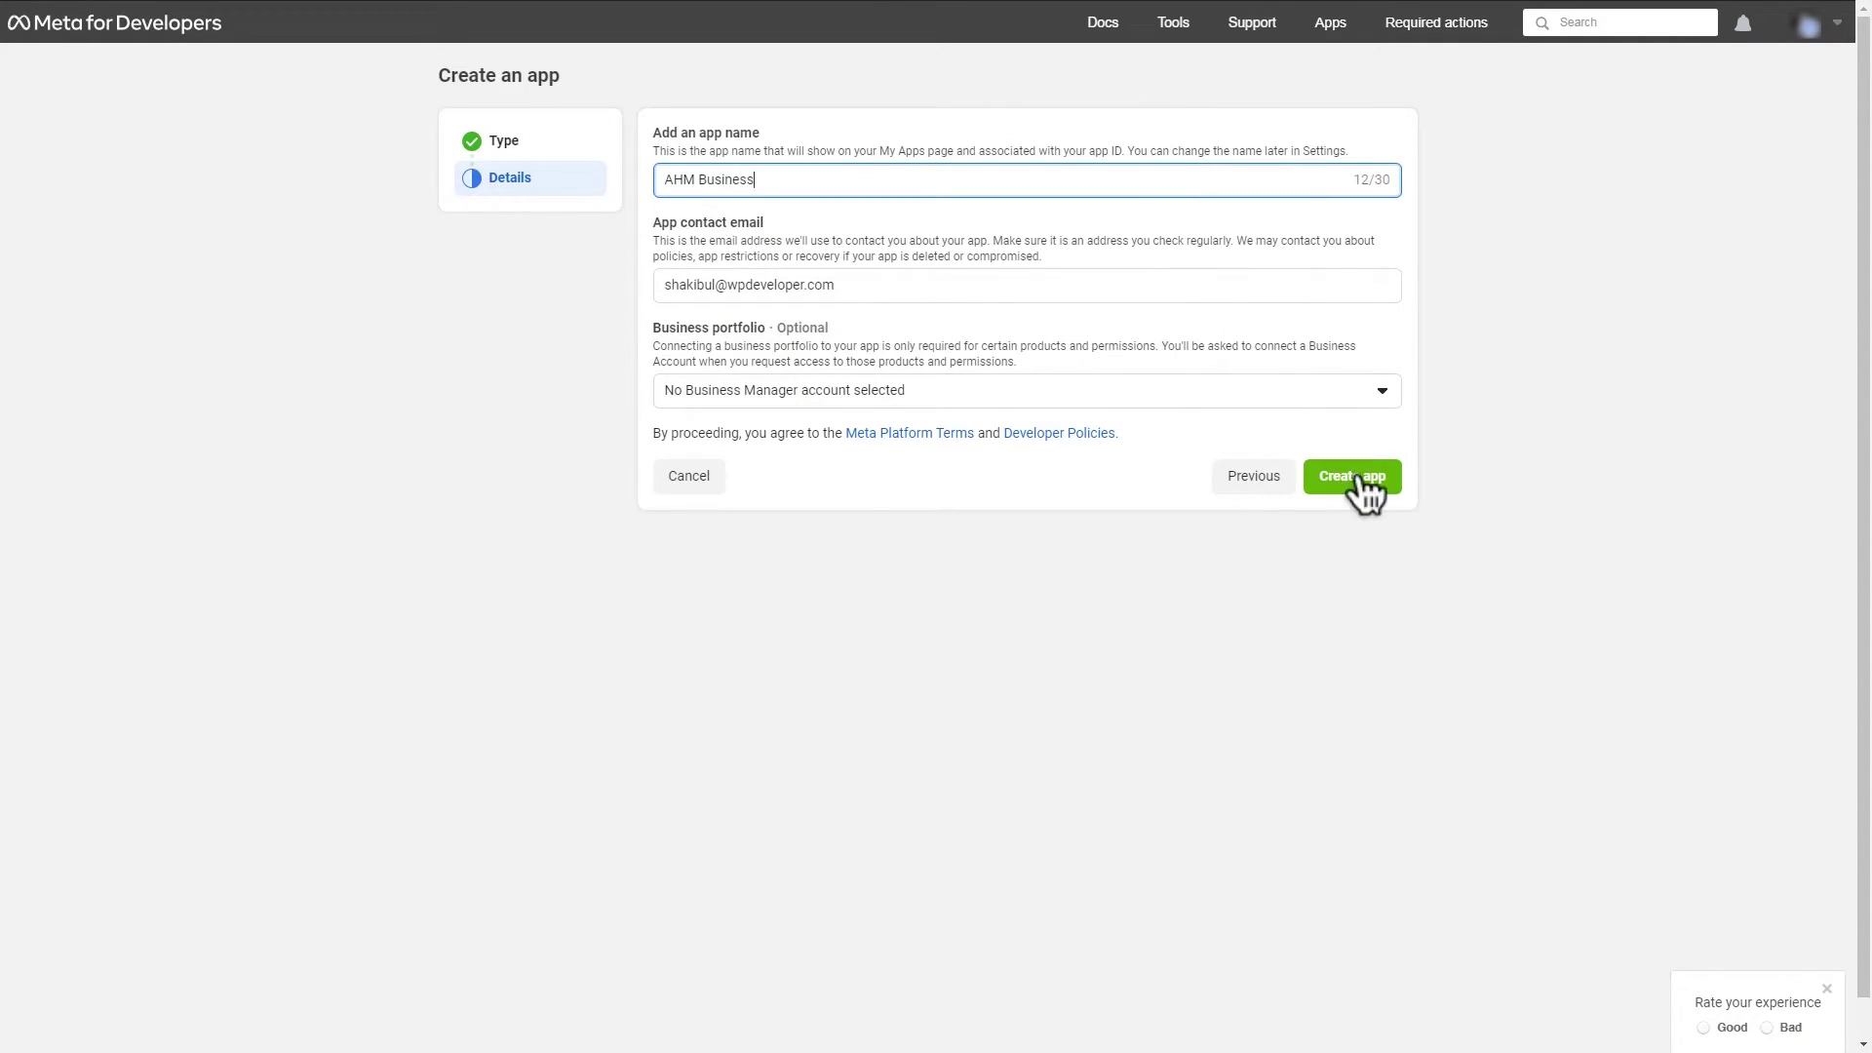
pyautogui.click(1355, 479)
pyautogui.click(889, 414)
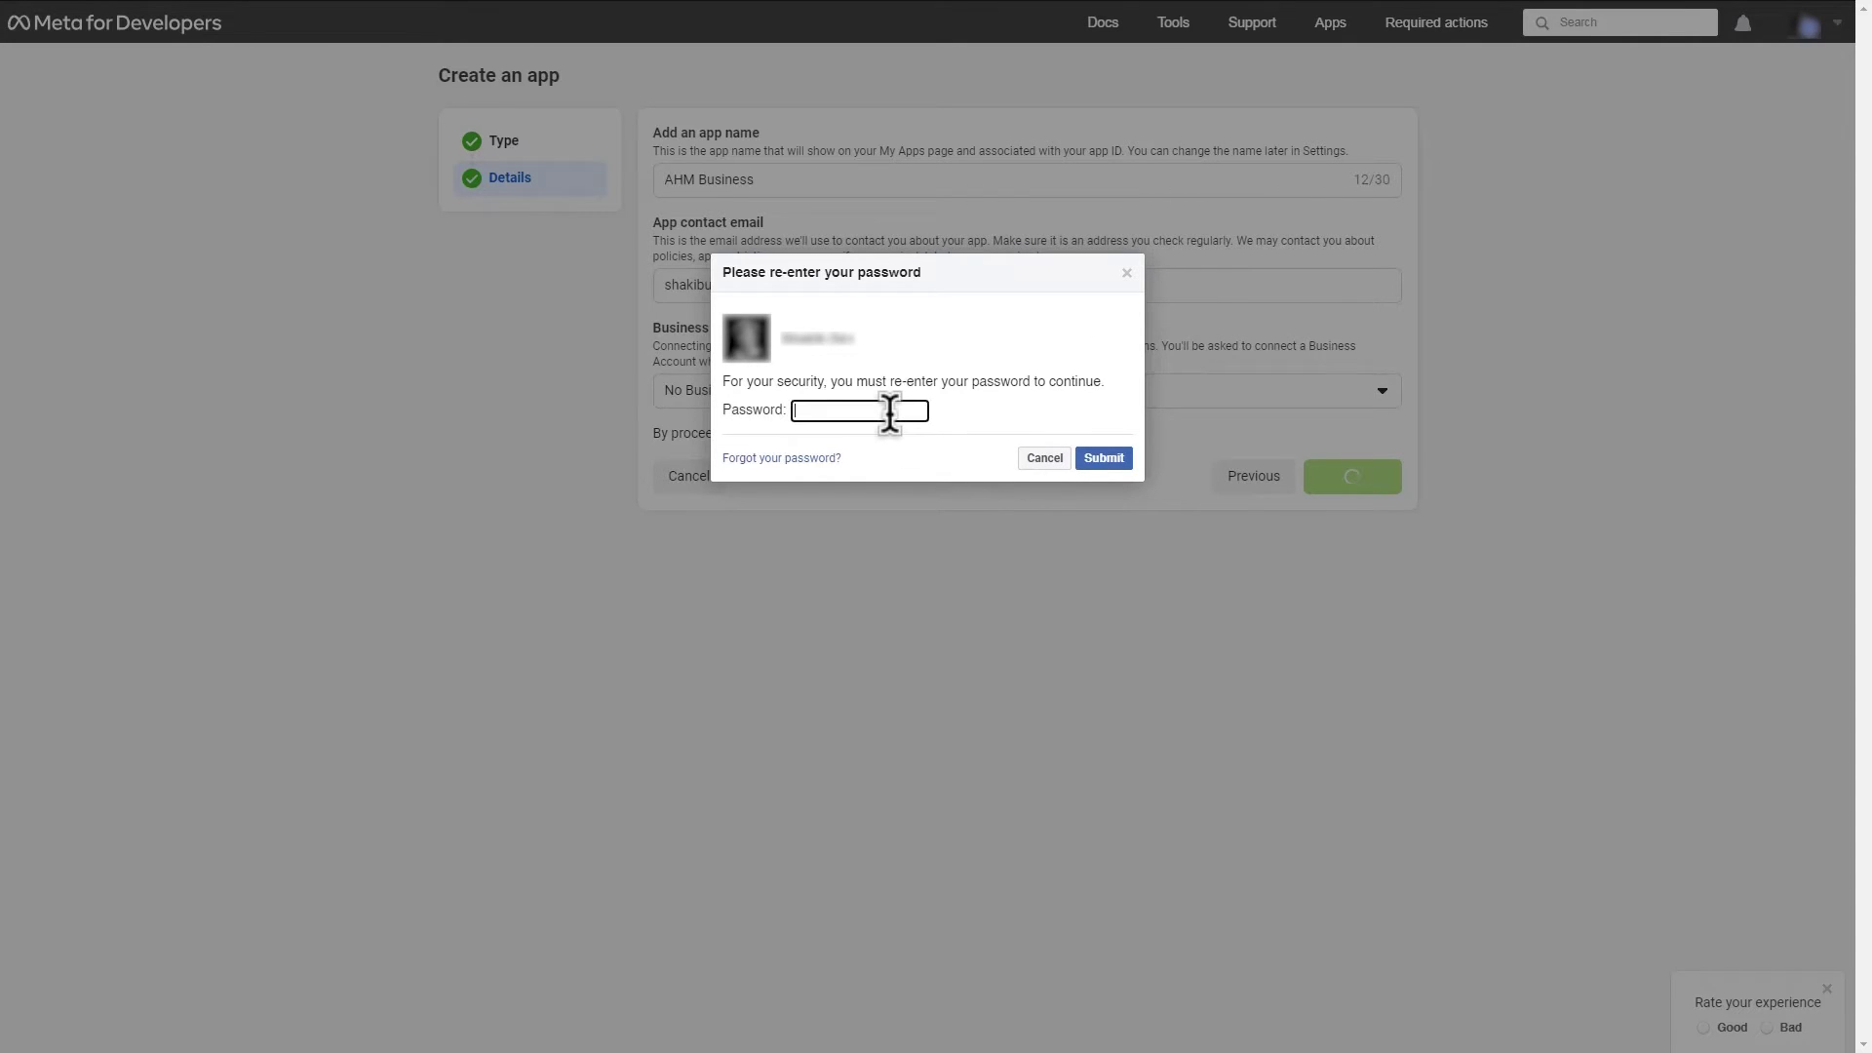
# Step: Submit the password, then add Instagram Graph API and Facebook Login for Business to the app
pyautogui.click(1103, 458)
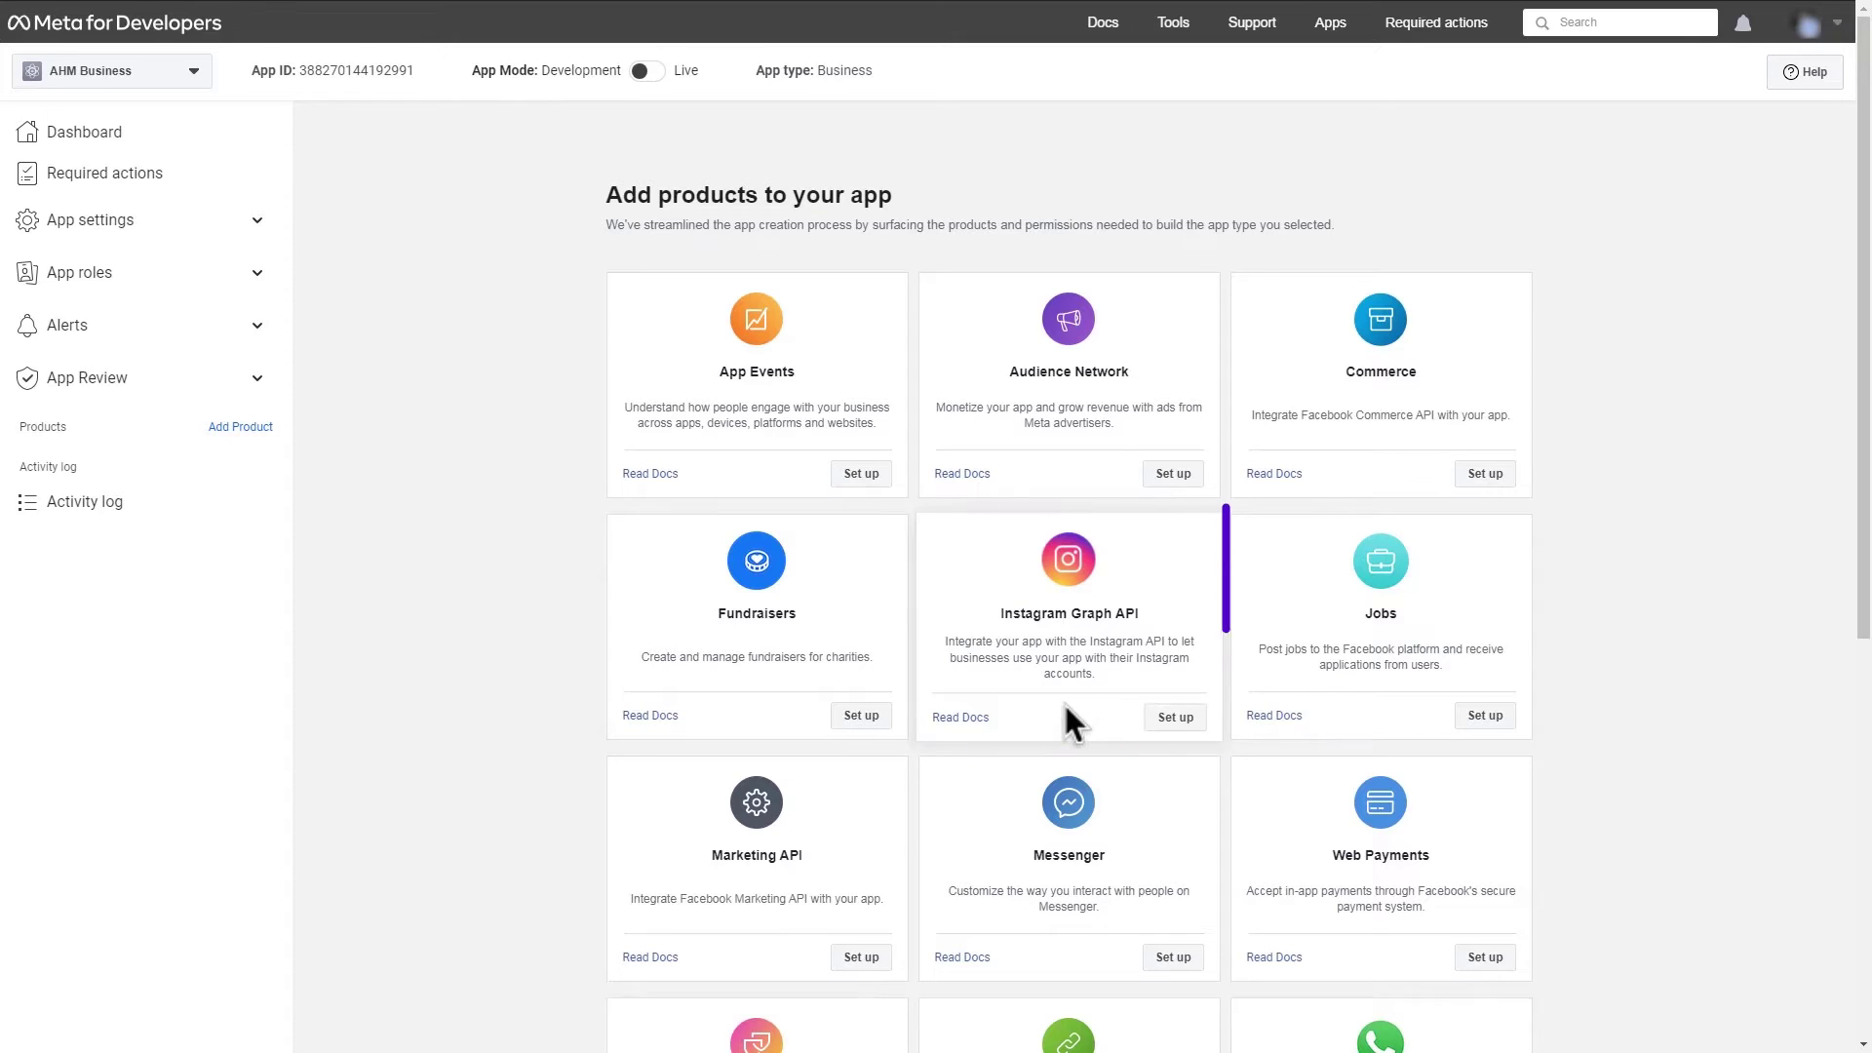
pyautogui.click(1176, 717)
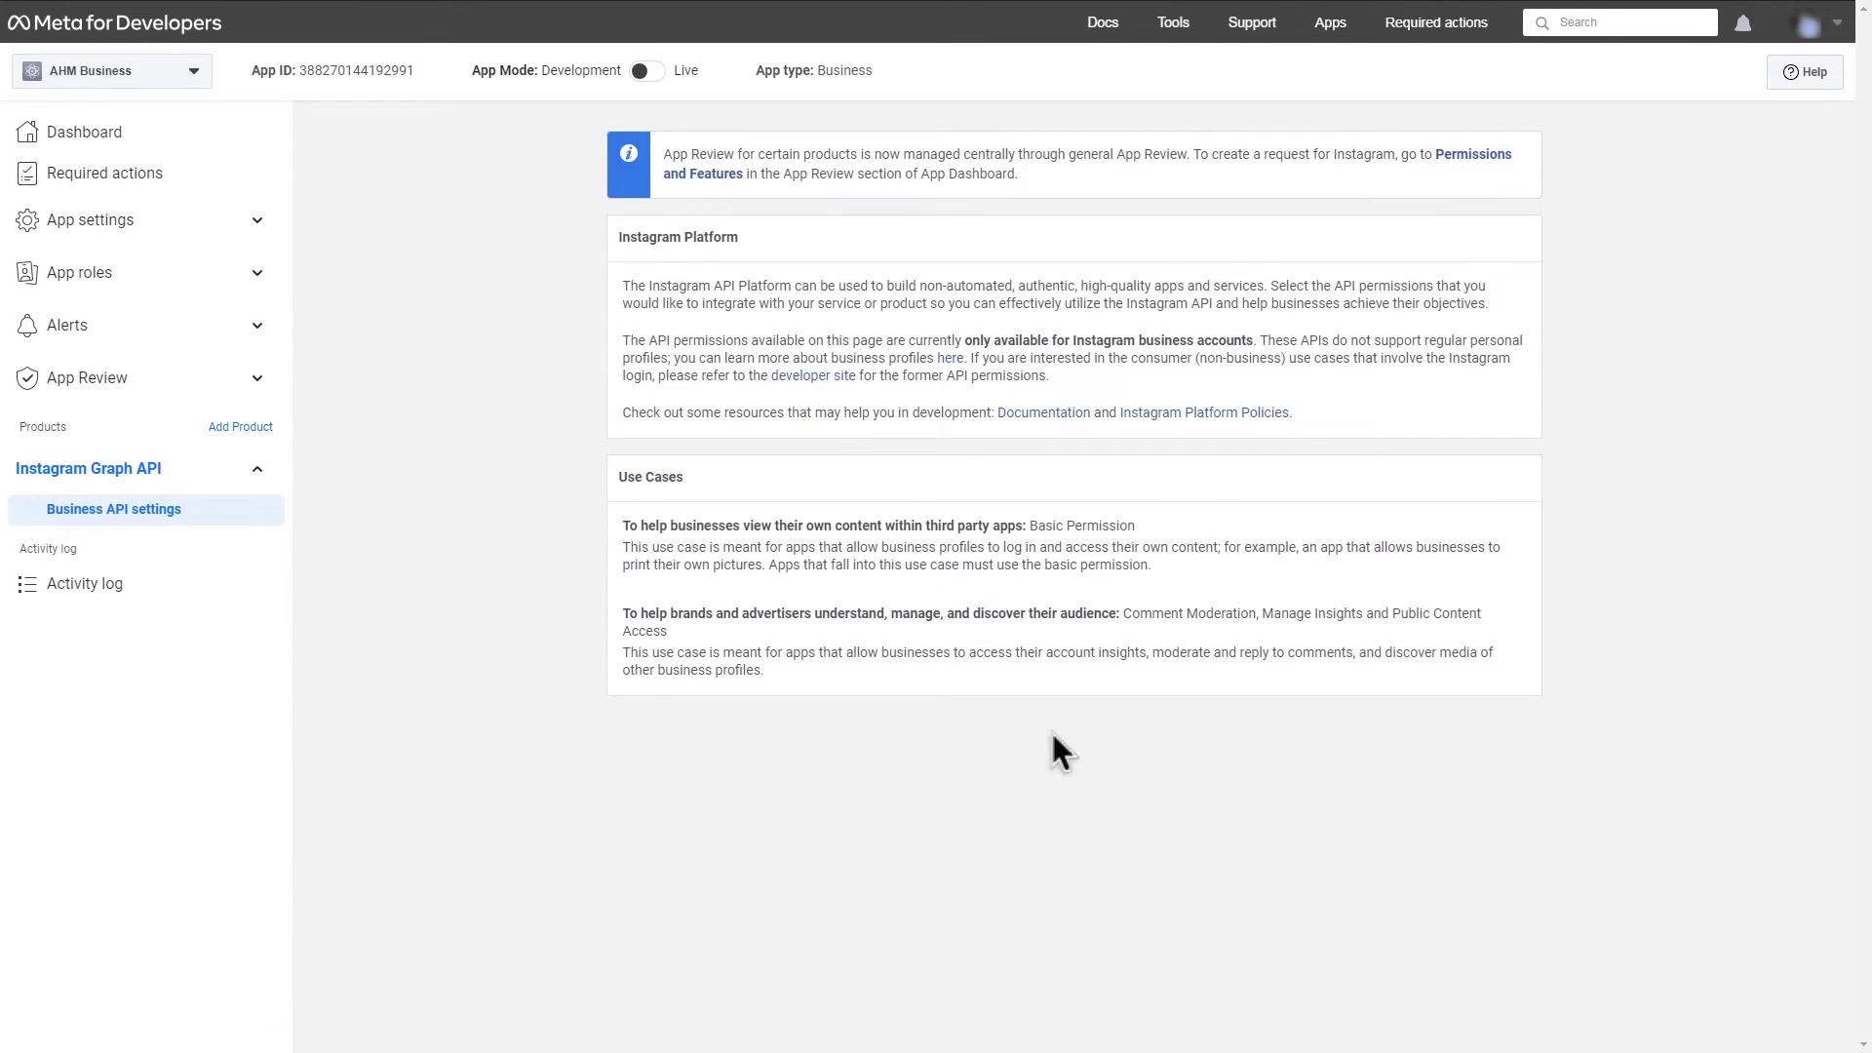
pyautogui.click(244, 429)
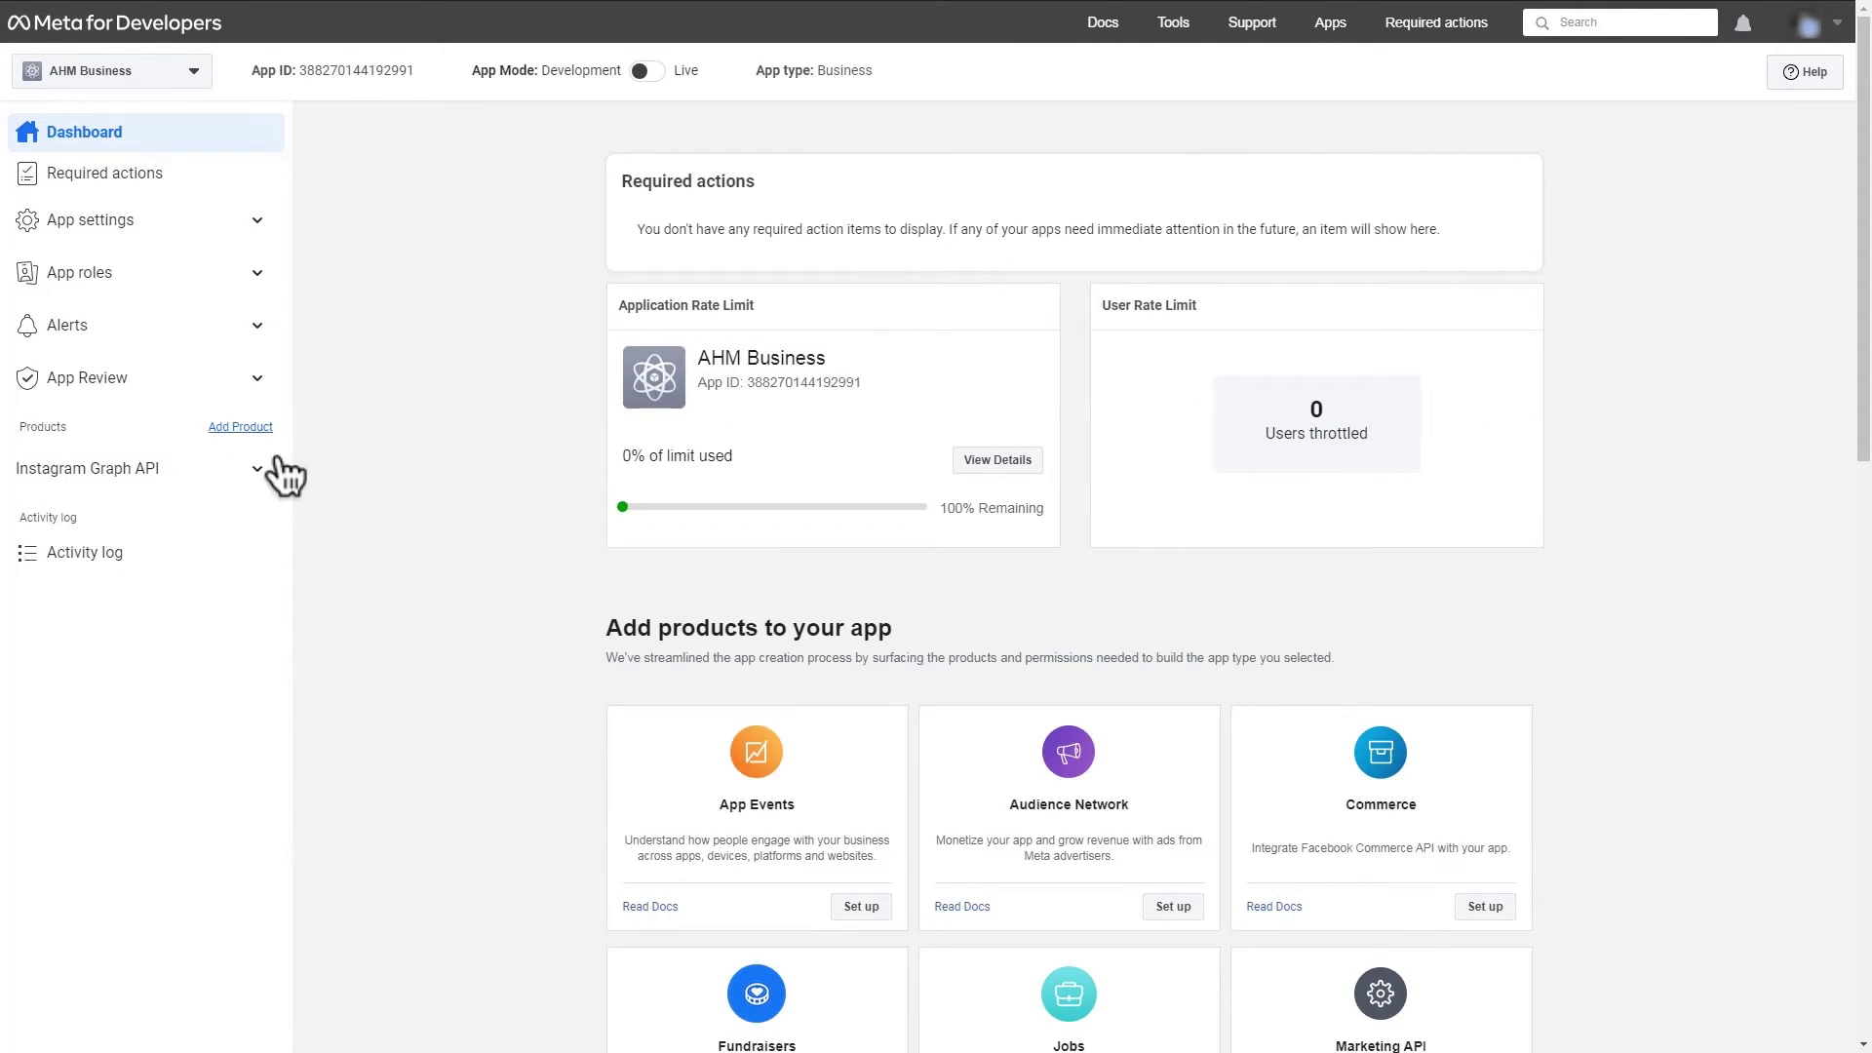
pyautogui.scroll(-8, 568, 651)
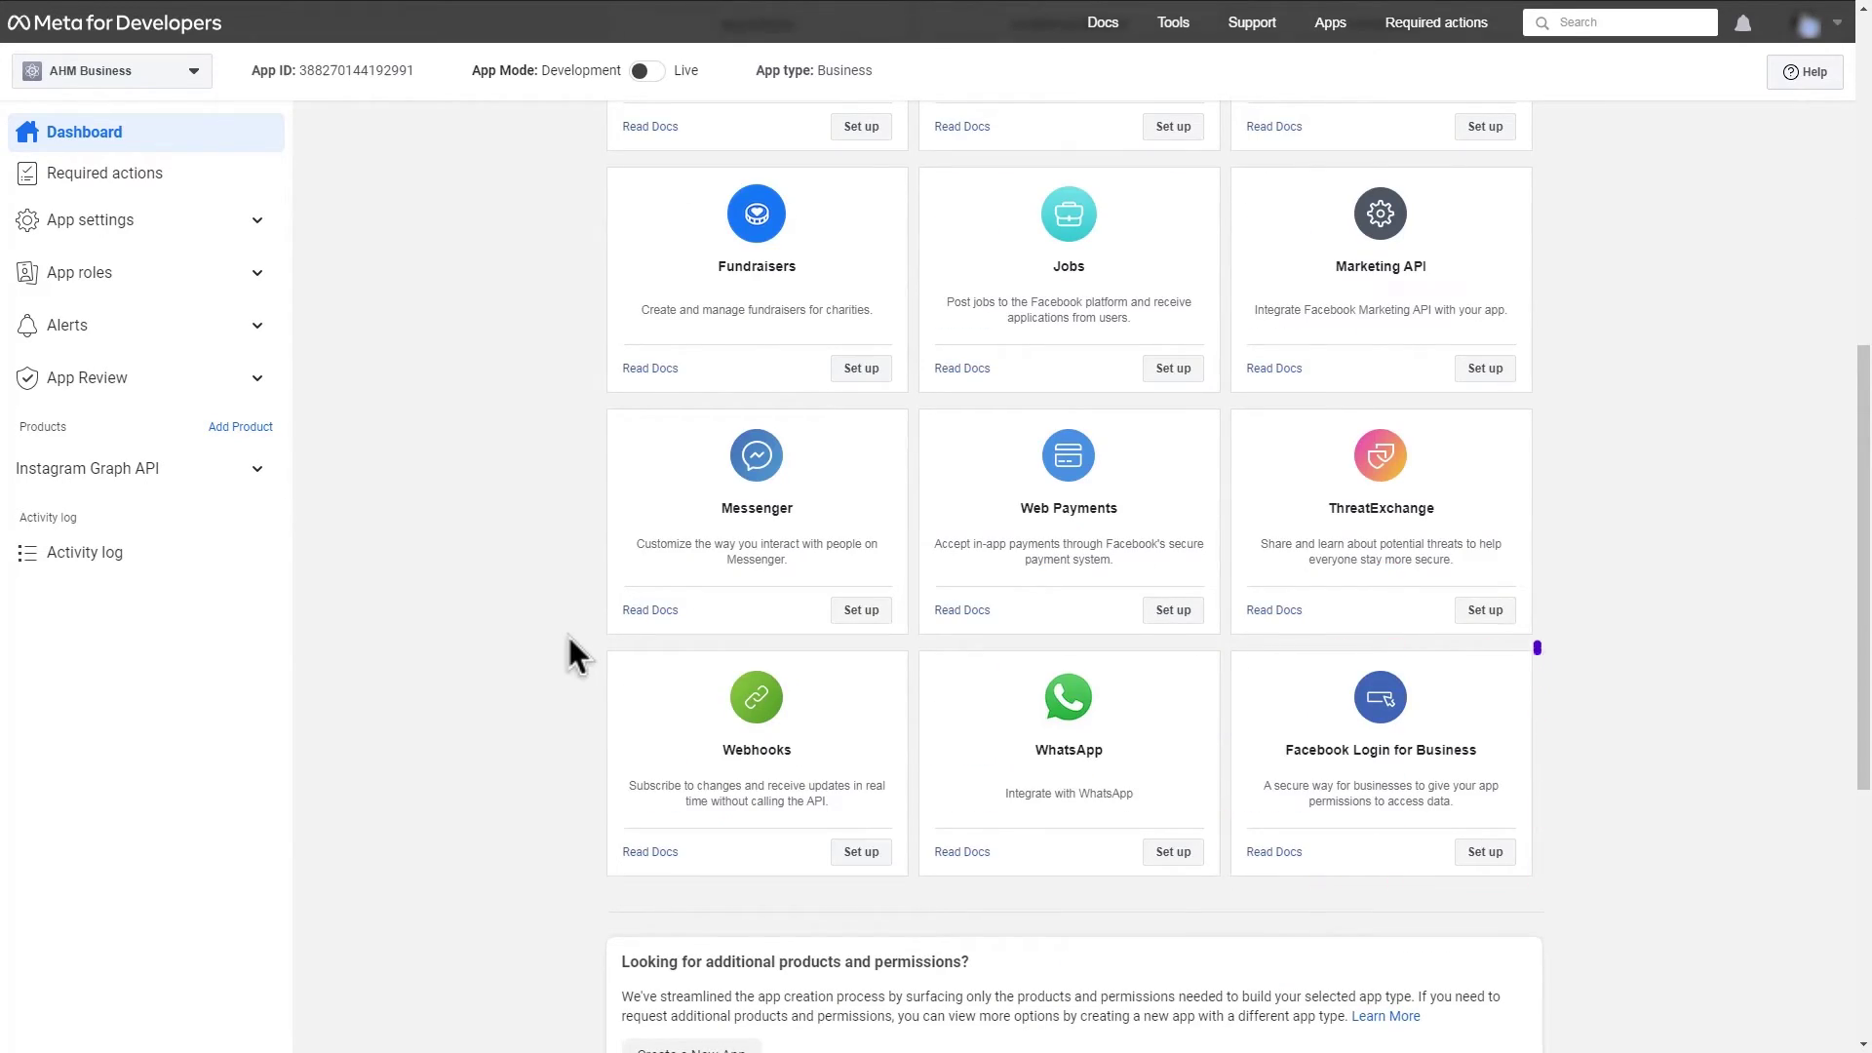
pyautogui.click(1486, 854)
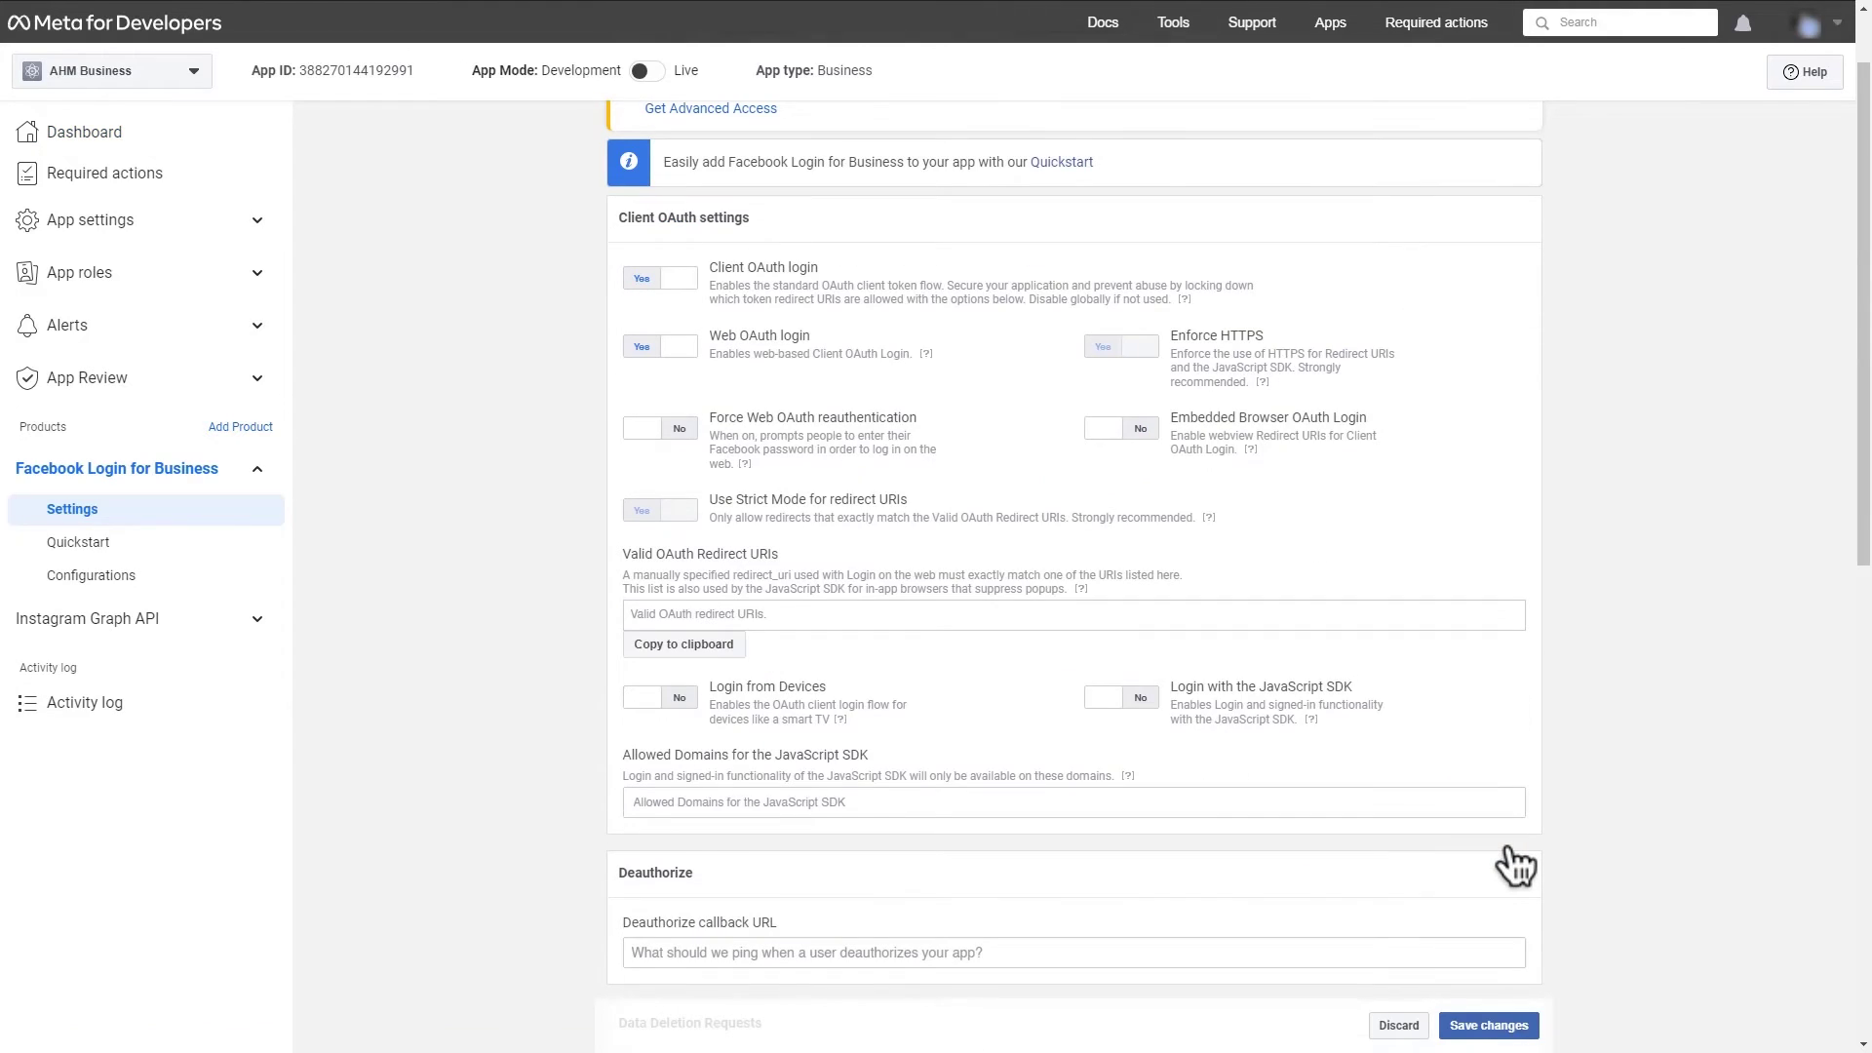
# Step: Enter SchedulePress's callback URL as a Valid OAuth Redirect URI
pyautogui.hotkey('ctrl', 'Tab')
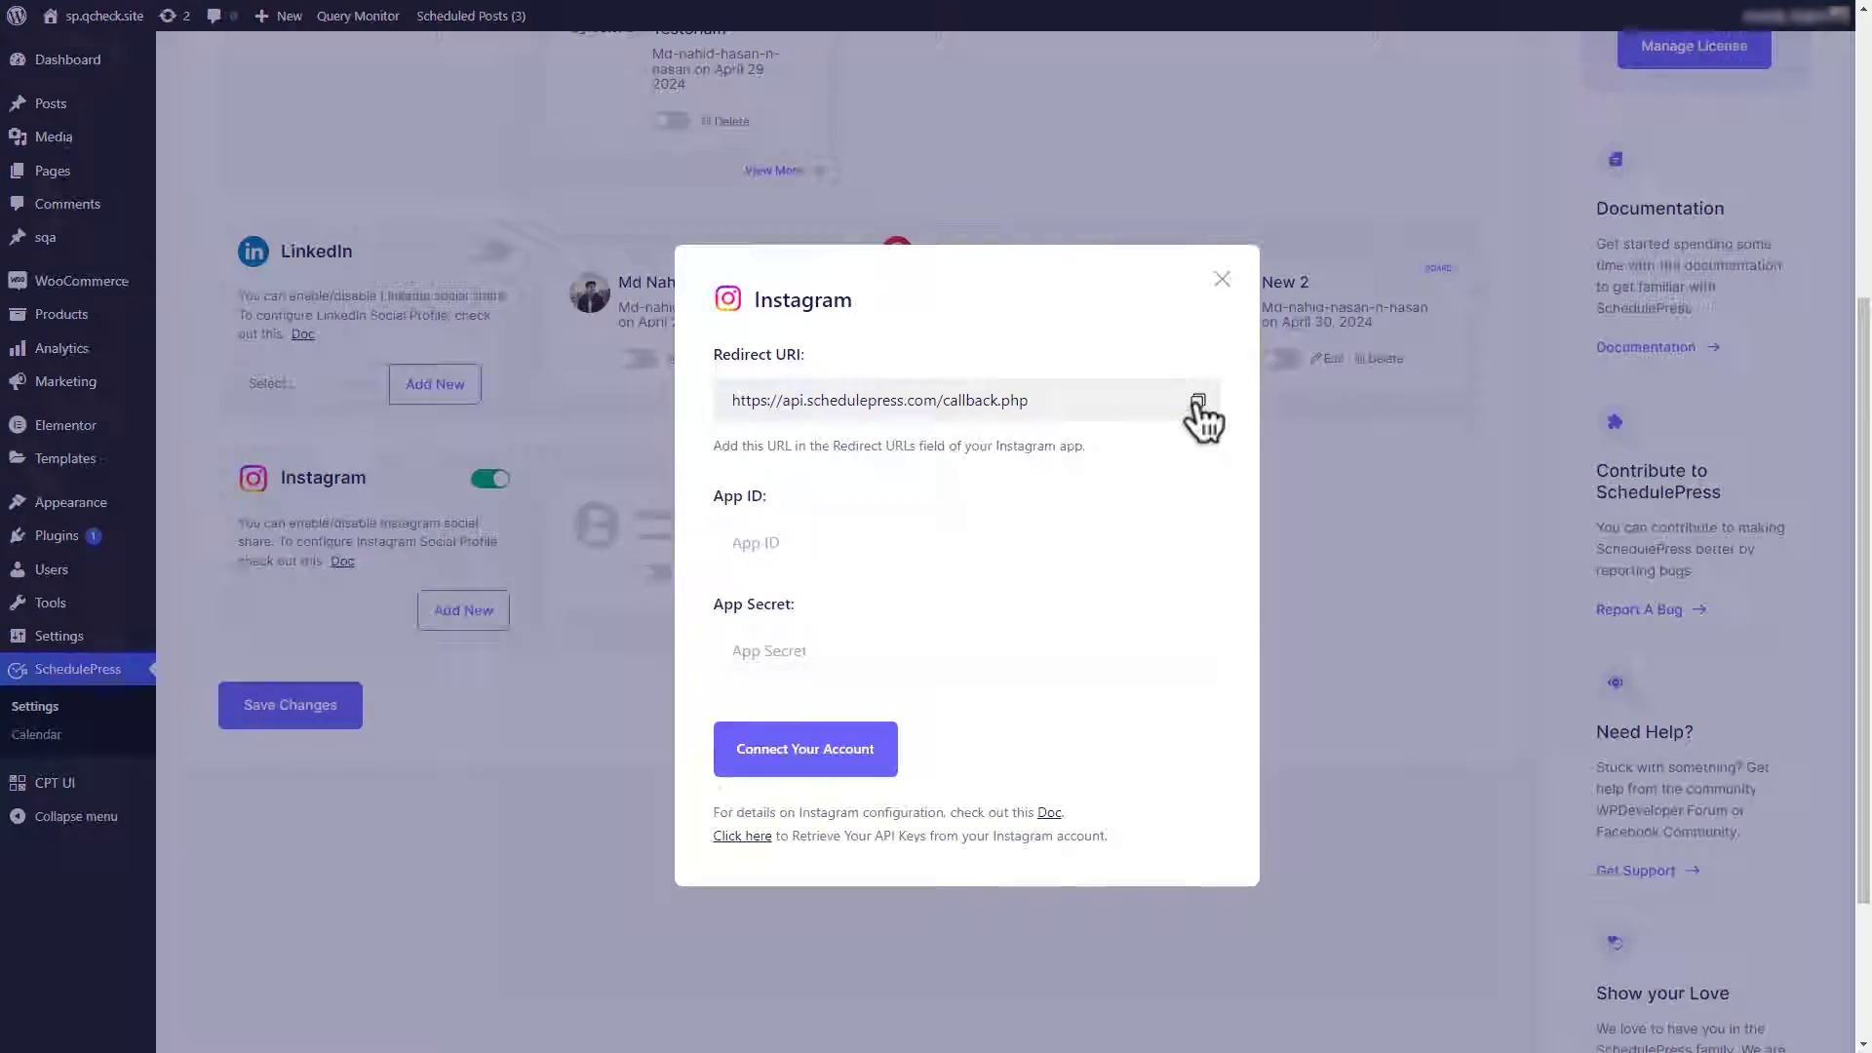
pyautogui.click(1198, 402)
pyautogui.hotkey('ctrl', 'Tab')
pyautogui.click(980, 615)
pyautogui.write('https://api.schedulepress.com/callback.php')
pyautogui.press('Return')
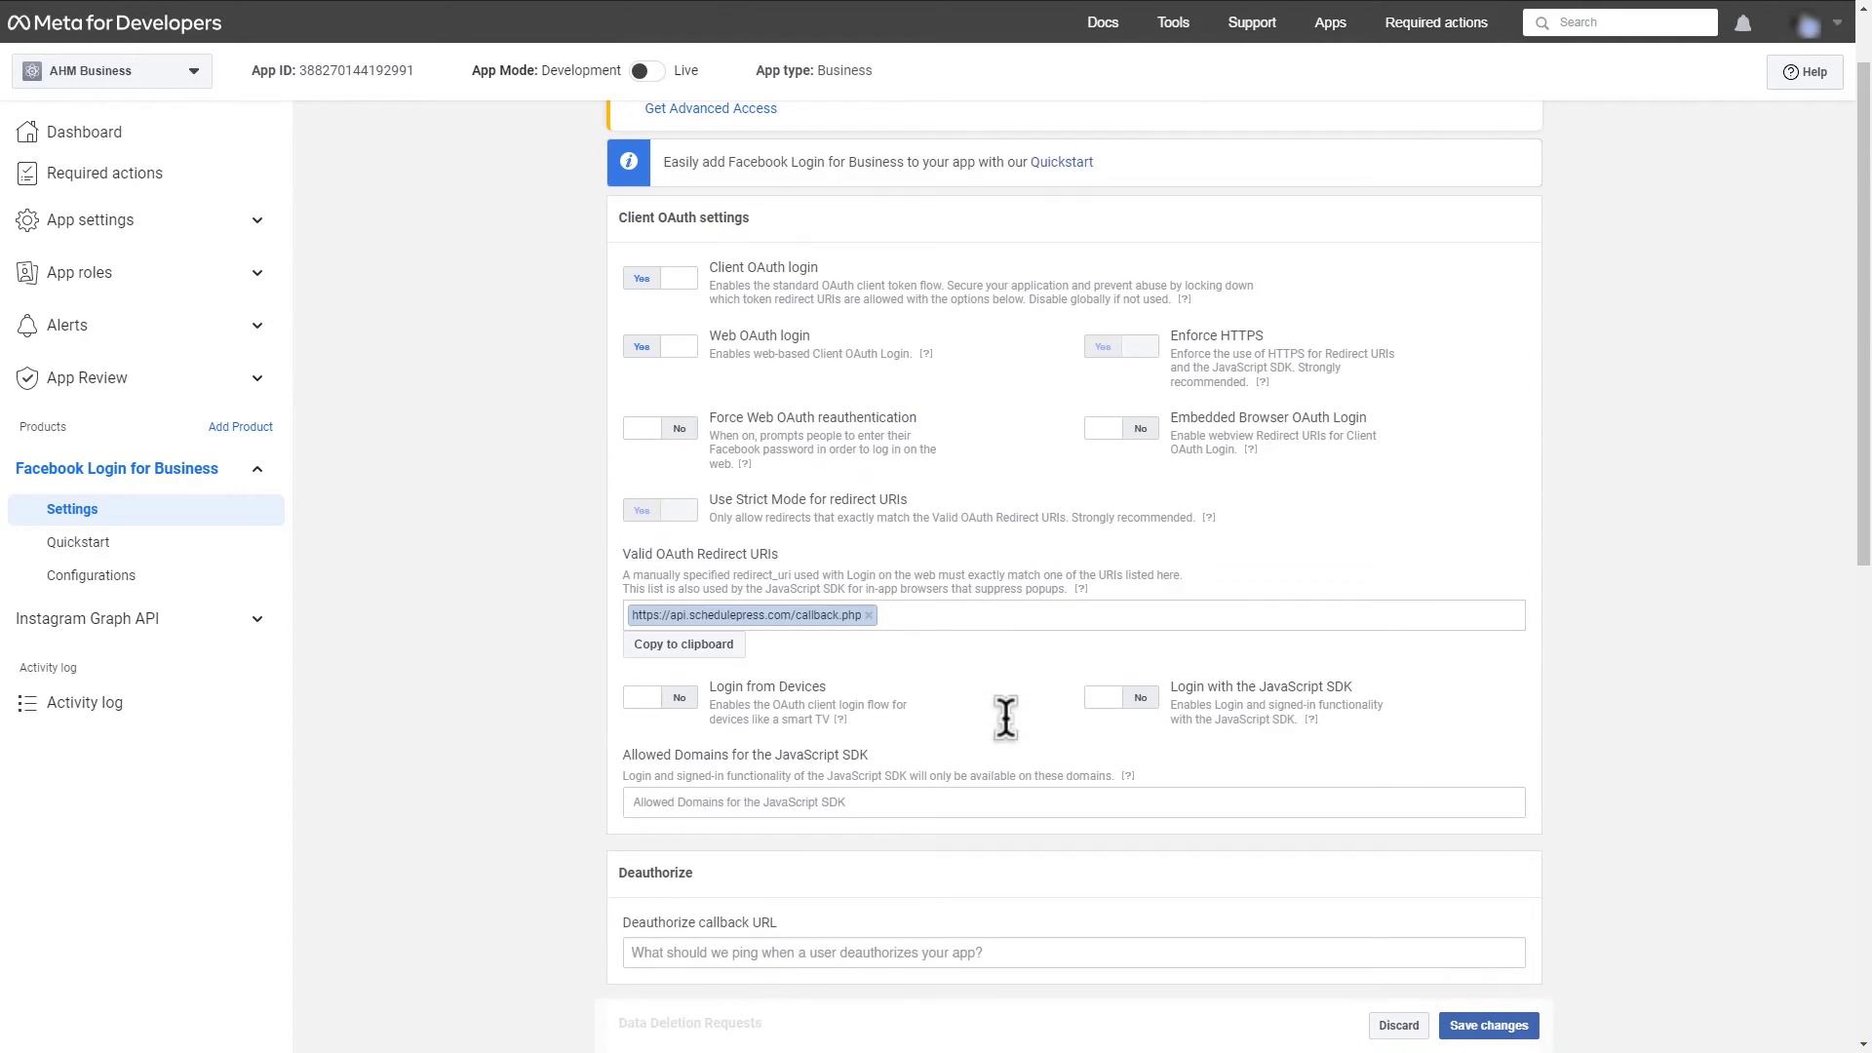
# Step: Save the redirect URI changes and go to the app's basic settings
pyautogui.click(1486, 1025)
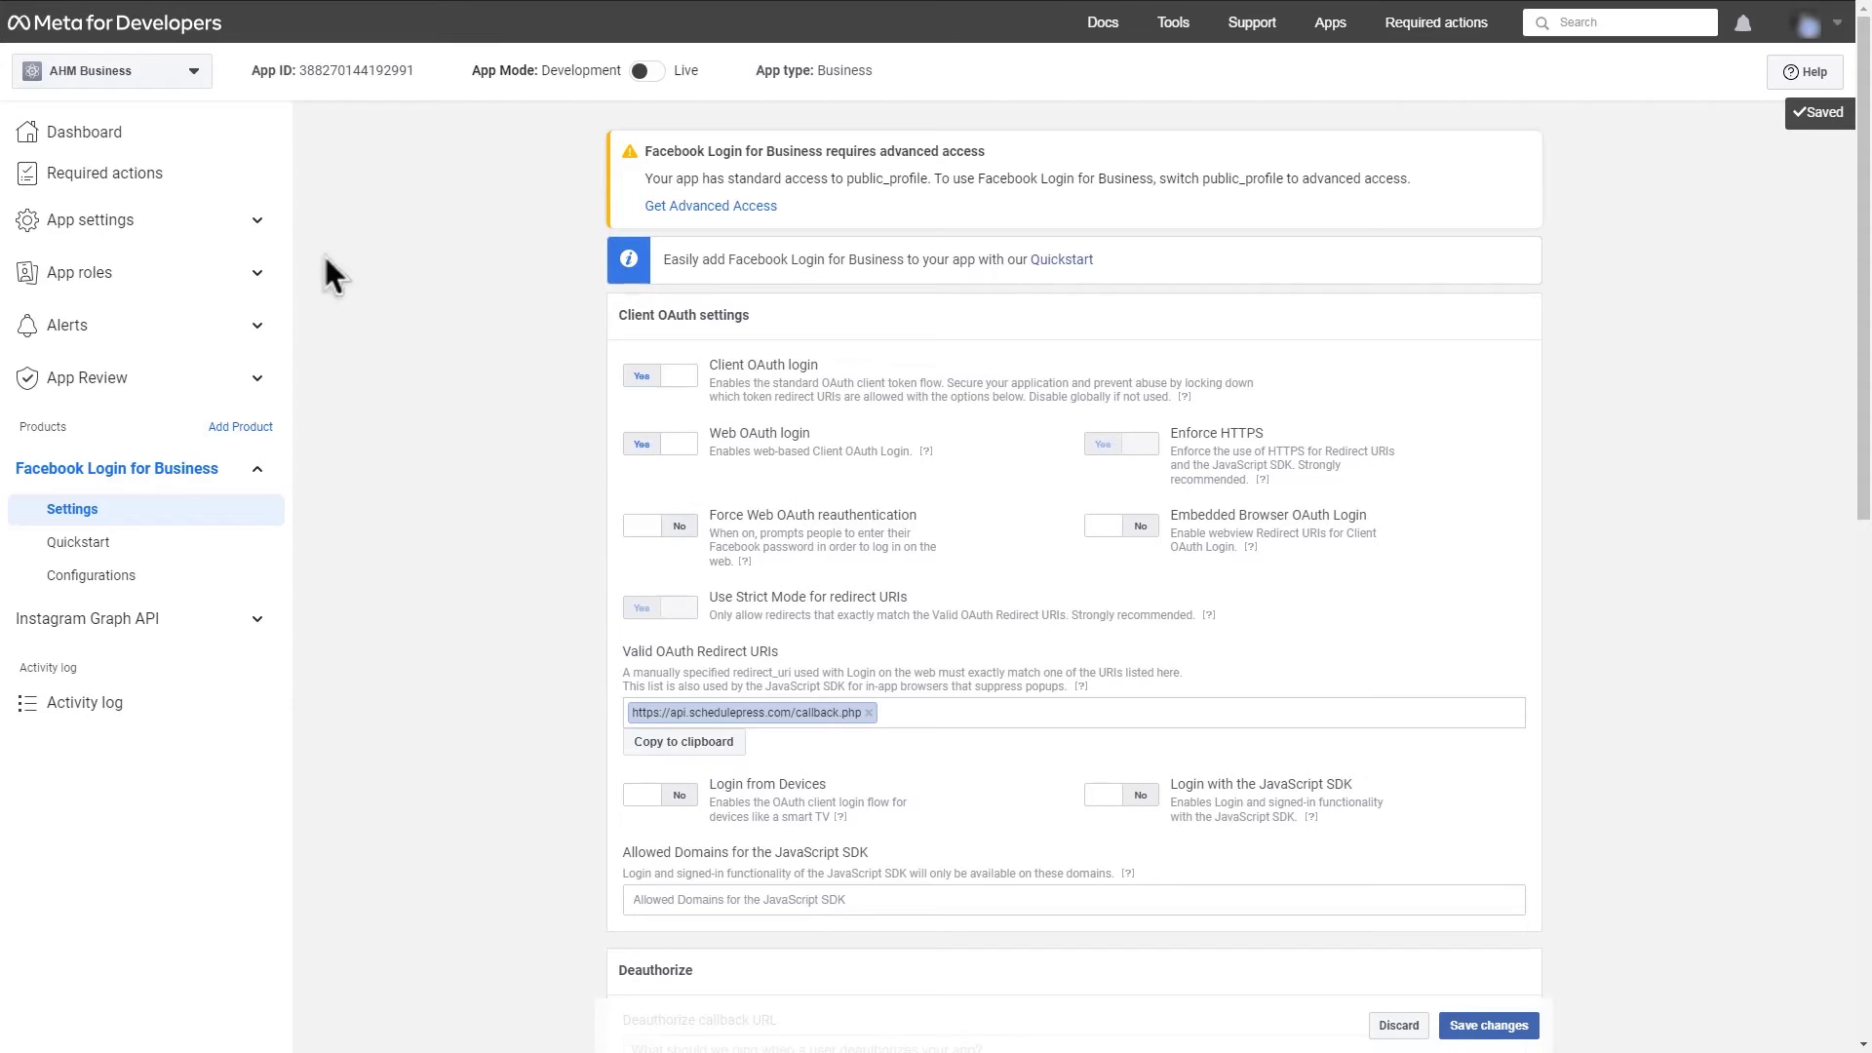
pyautogui.click(219, 144)
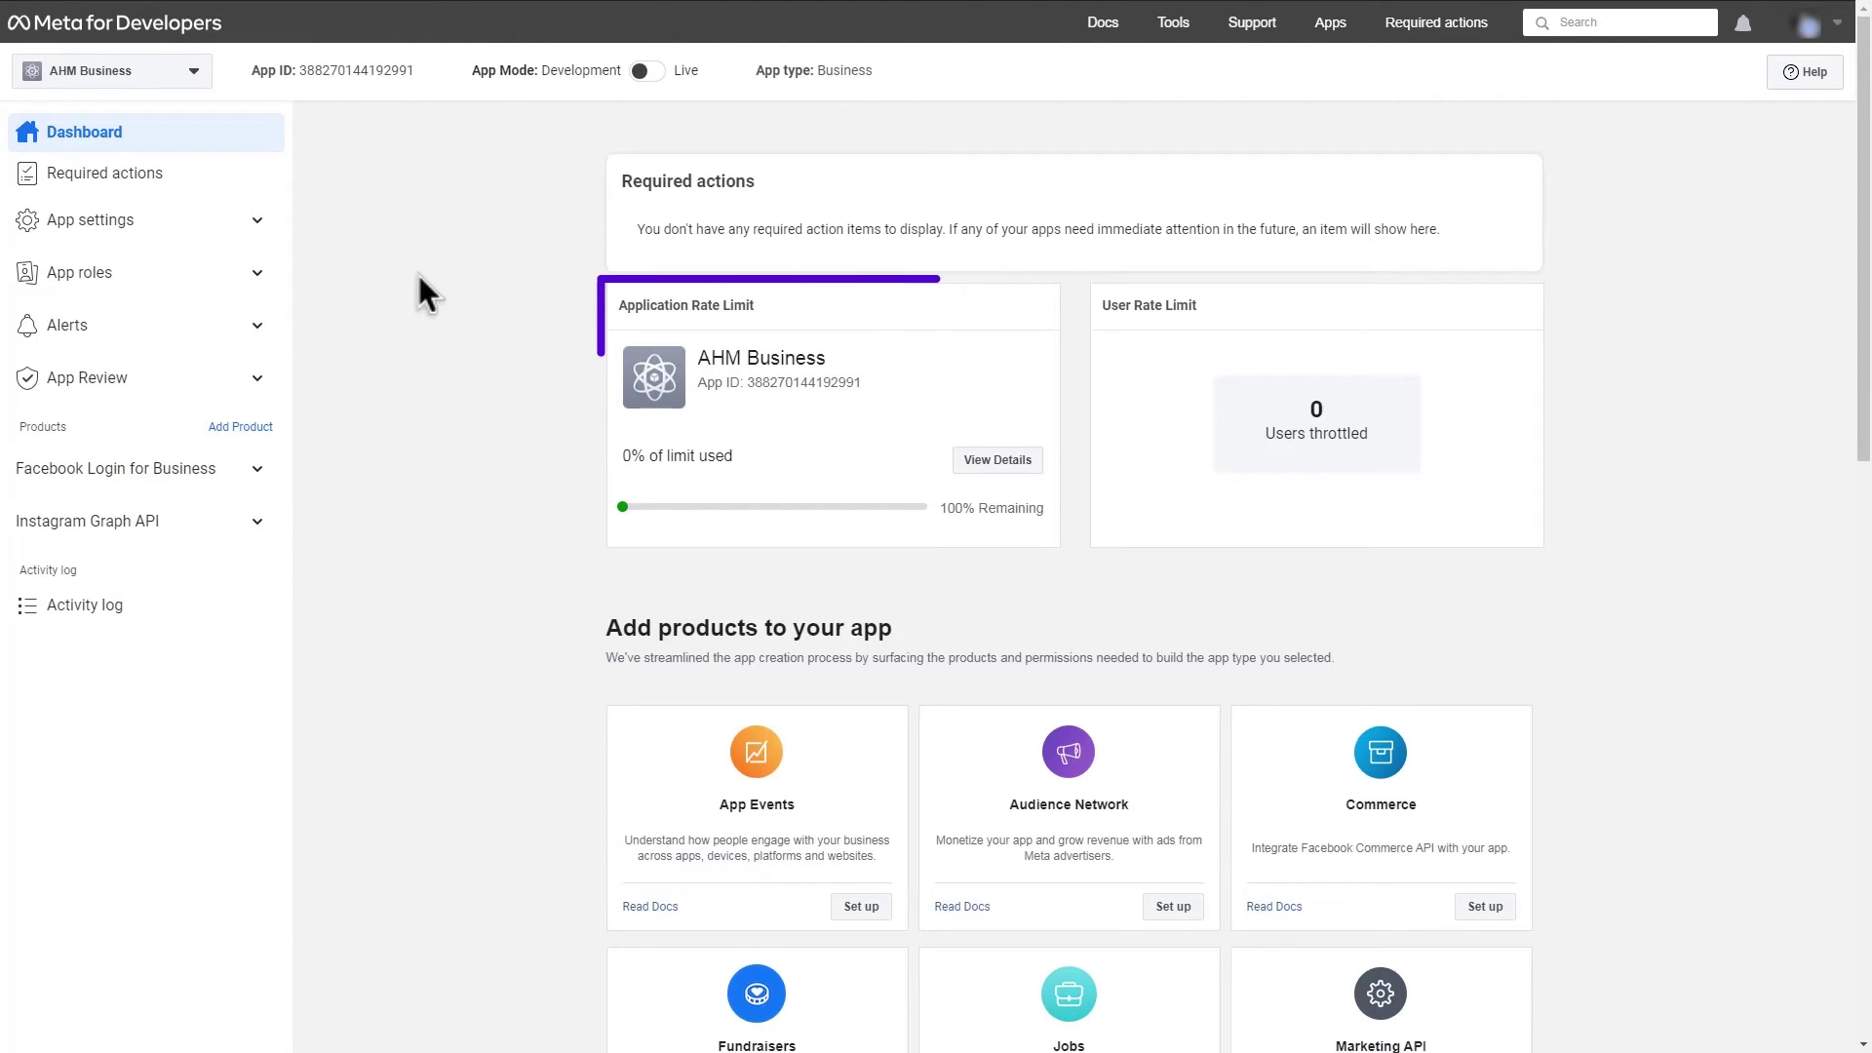
pyautogui.click(246, 236)
pyautogui.click(136, 272)
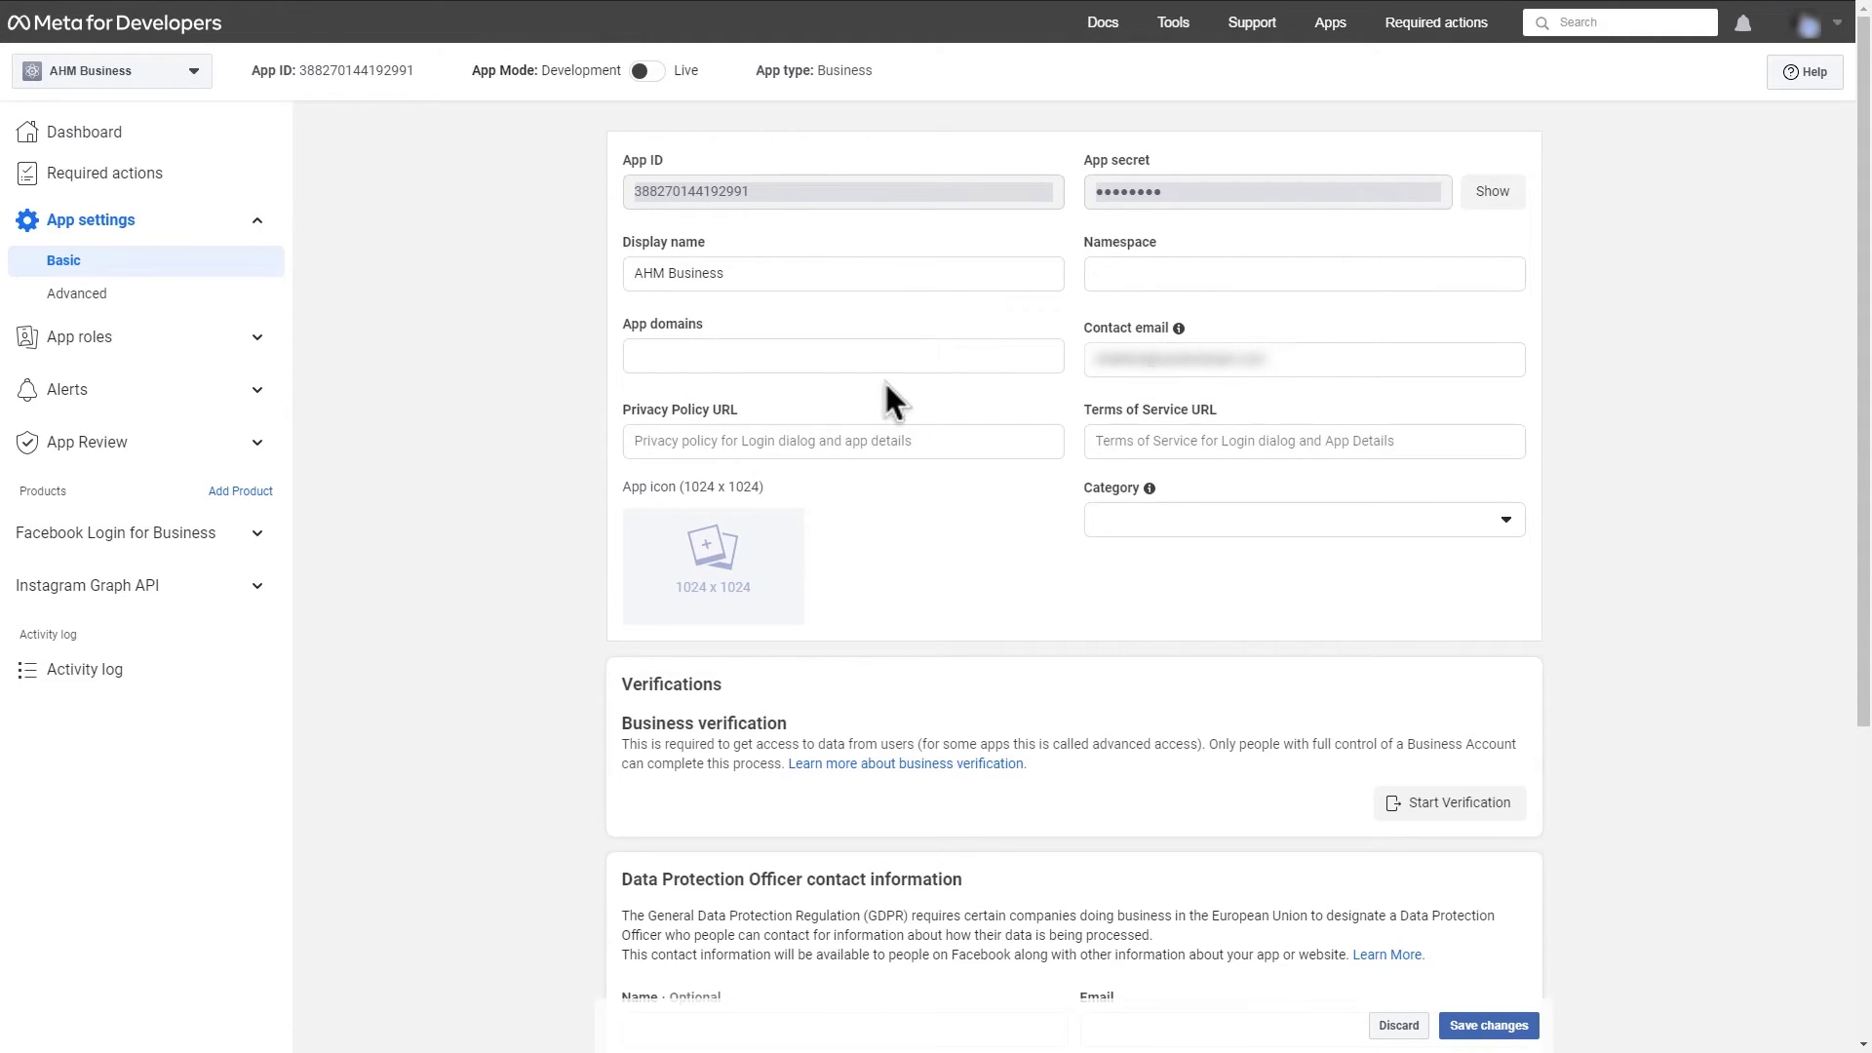
pyautogui.click(911, 355)
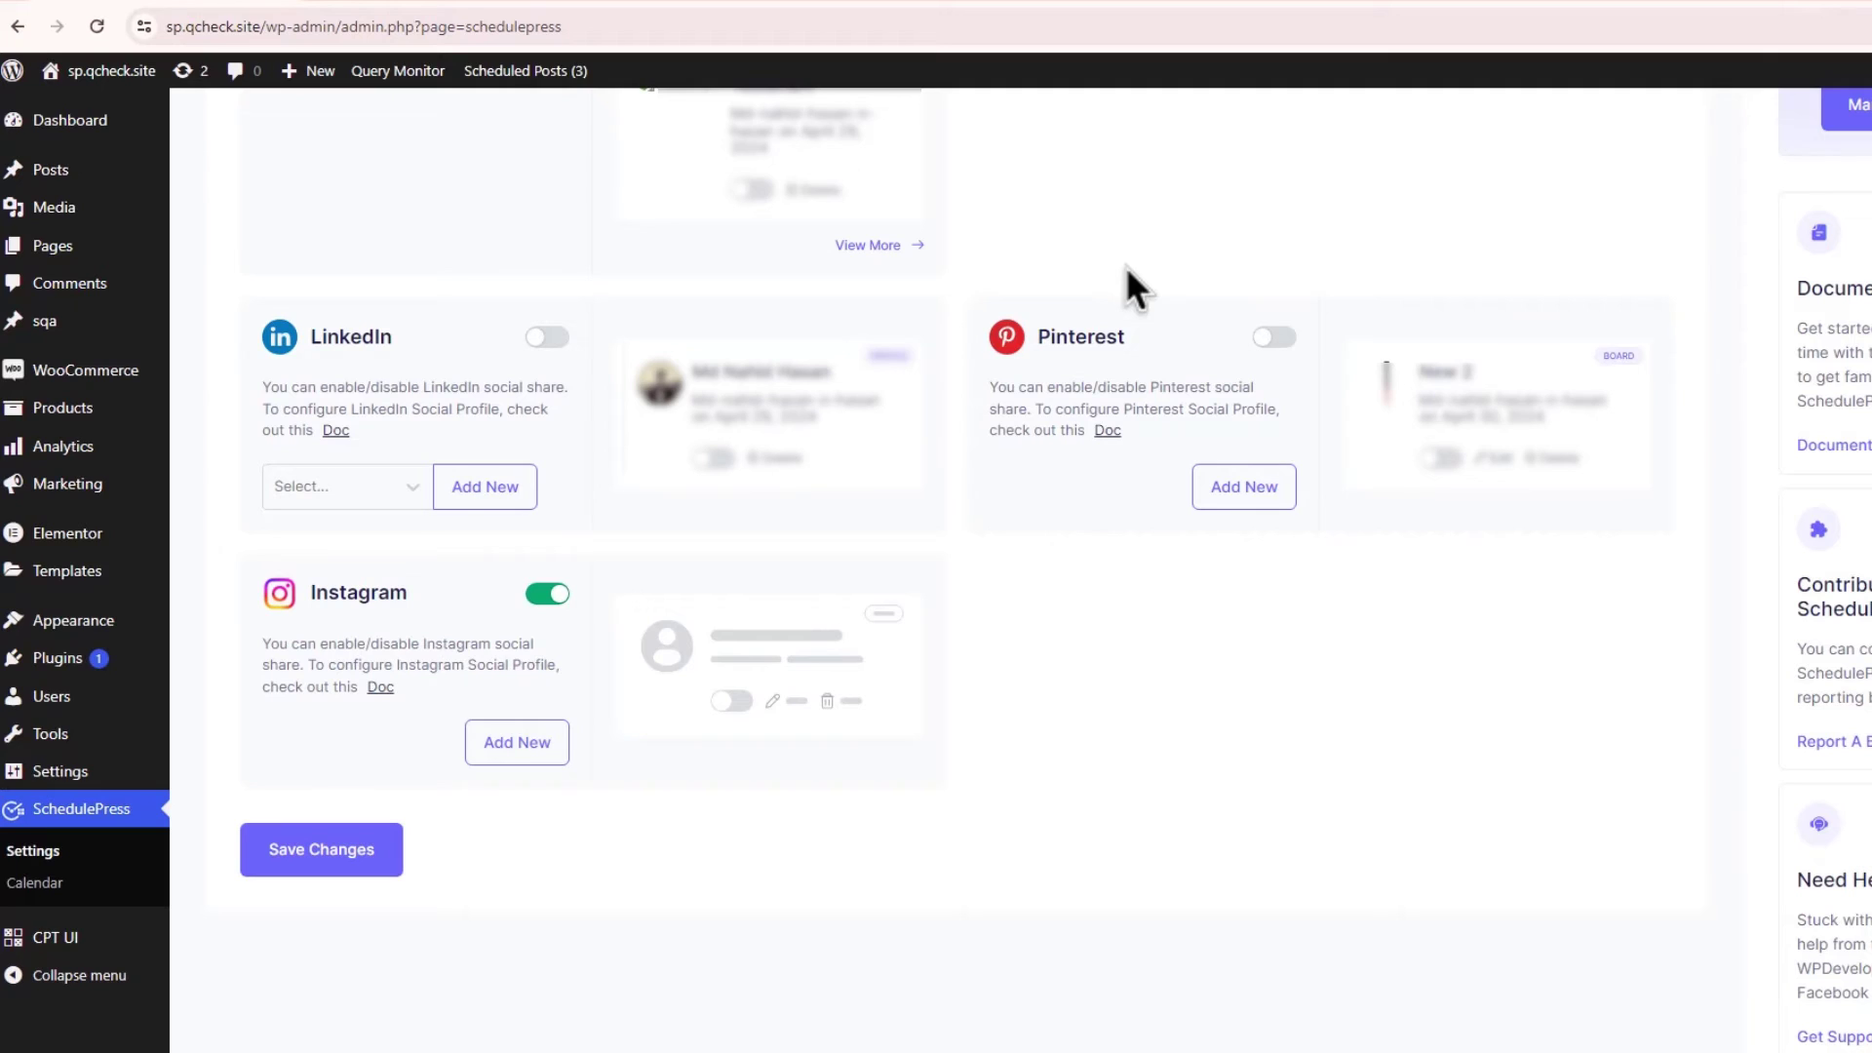
pyautogui.moveTo(331, 26); pyautogui.dragTo(167, 24)
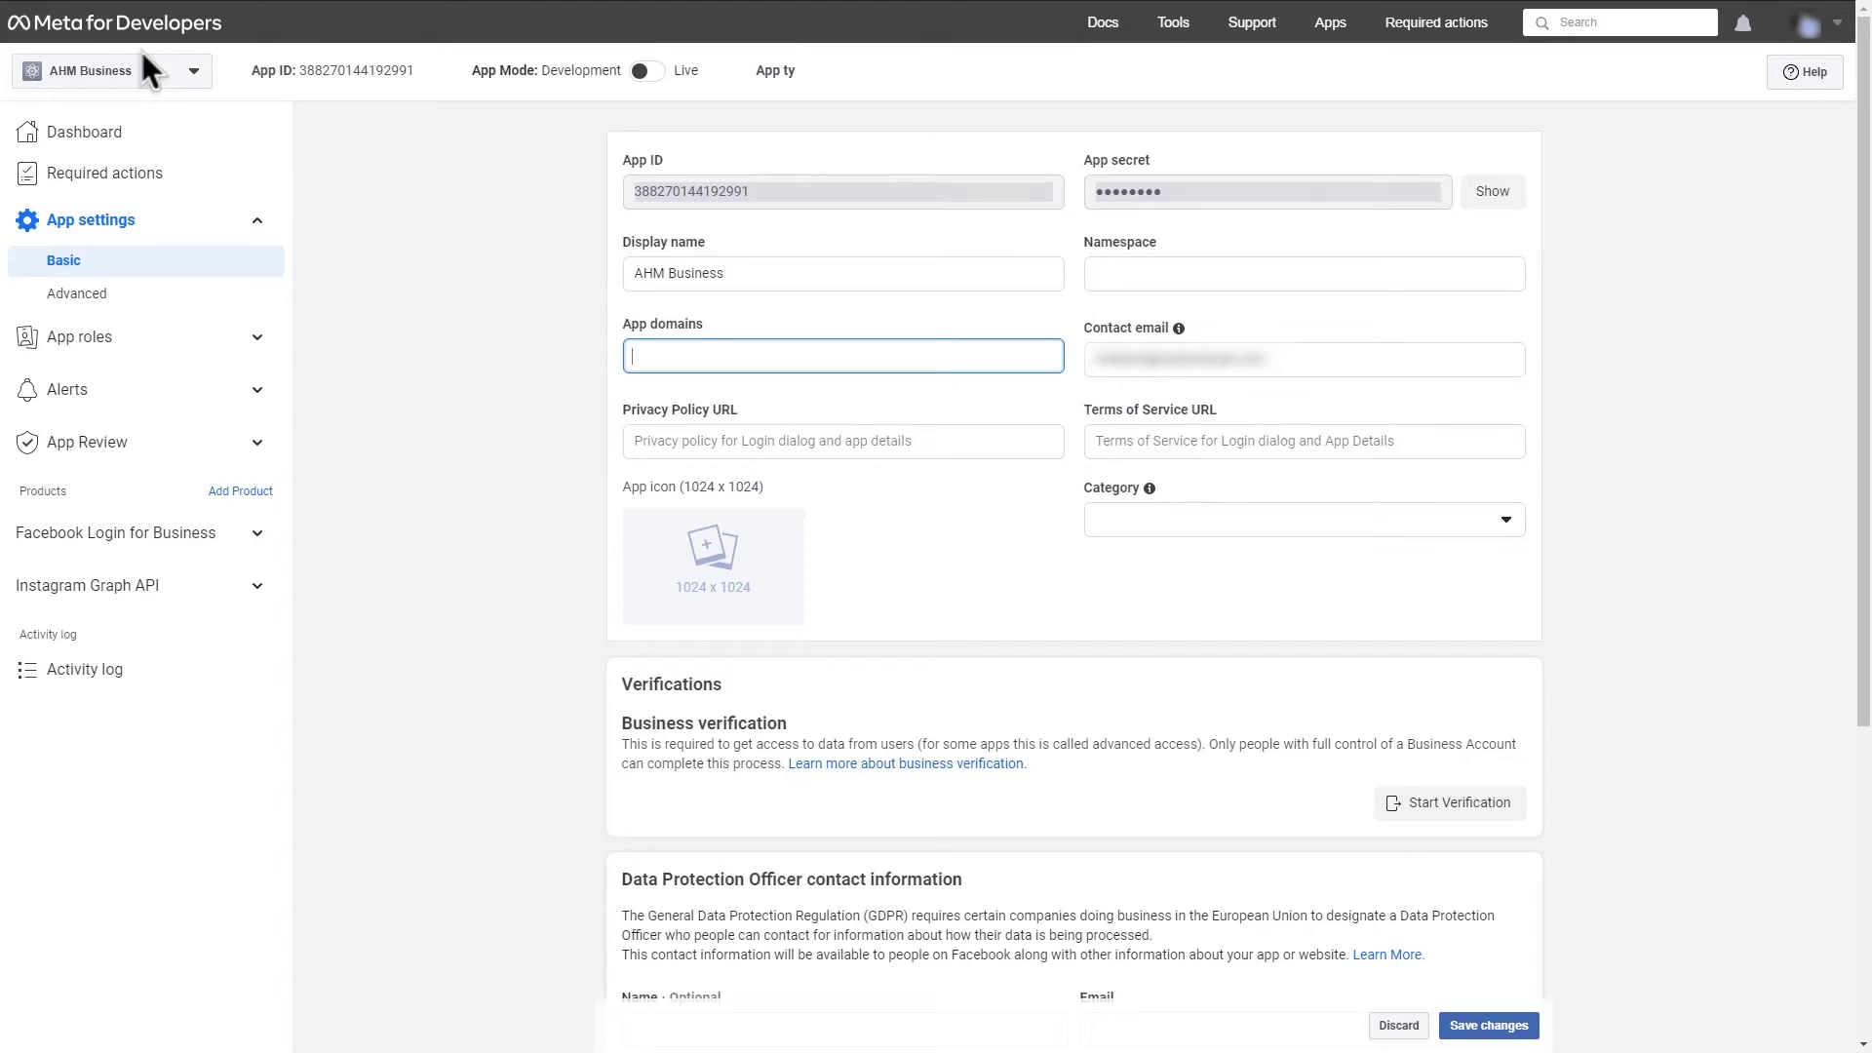
pyautogui.write('https://sp.qcheck.site/')
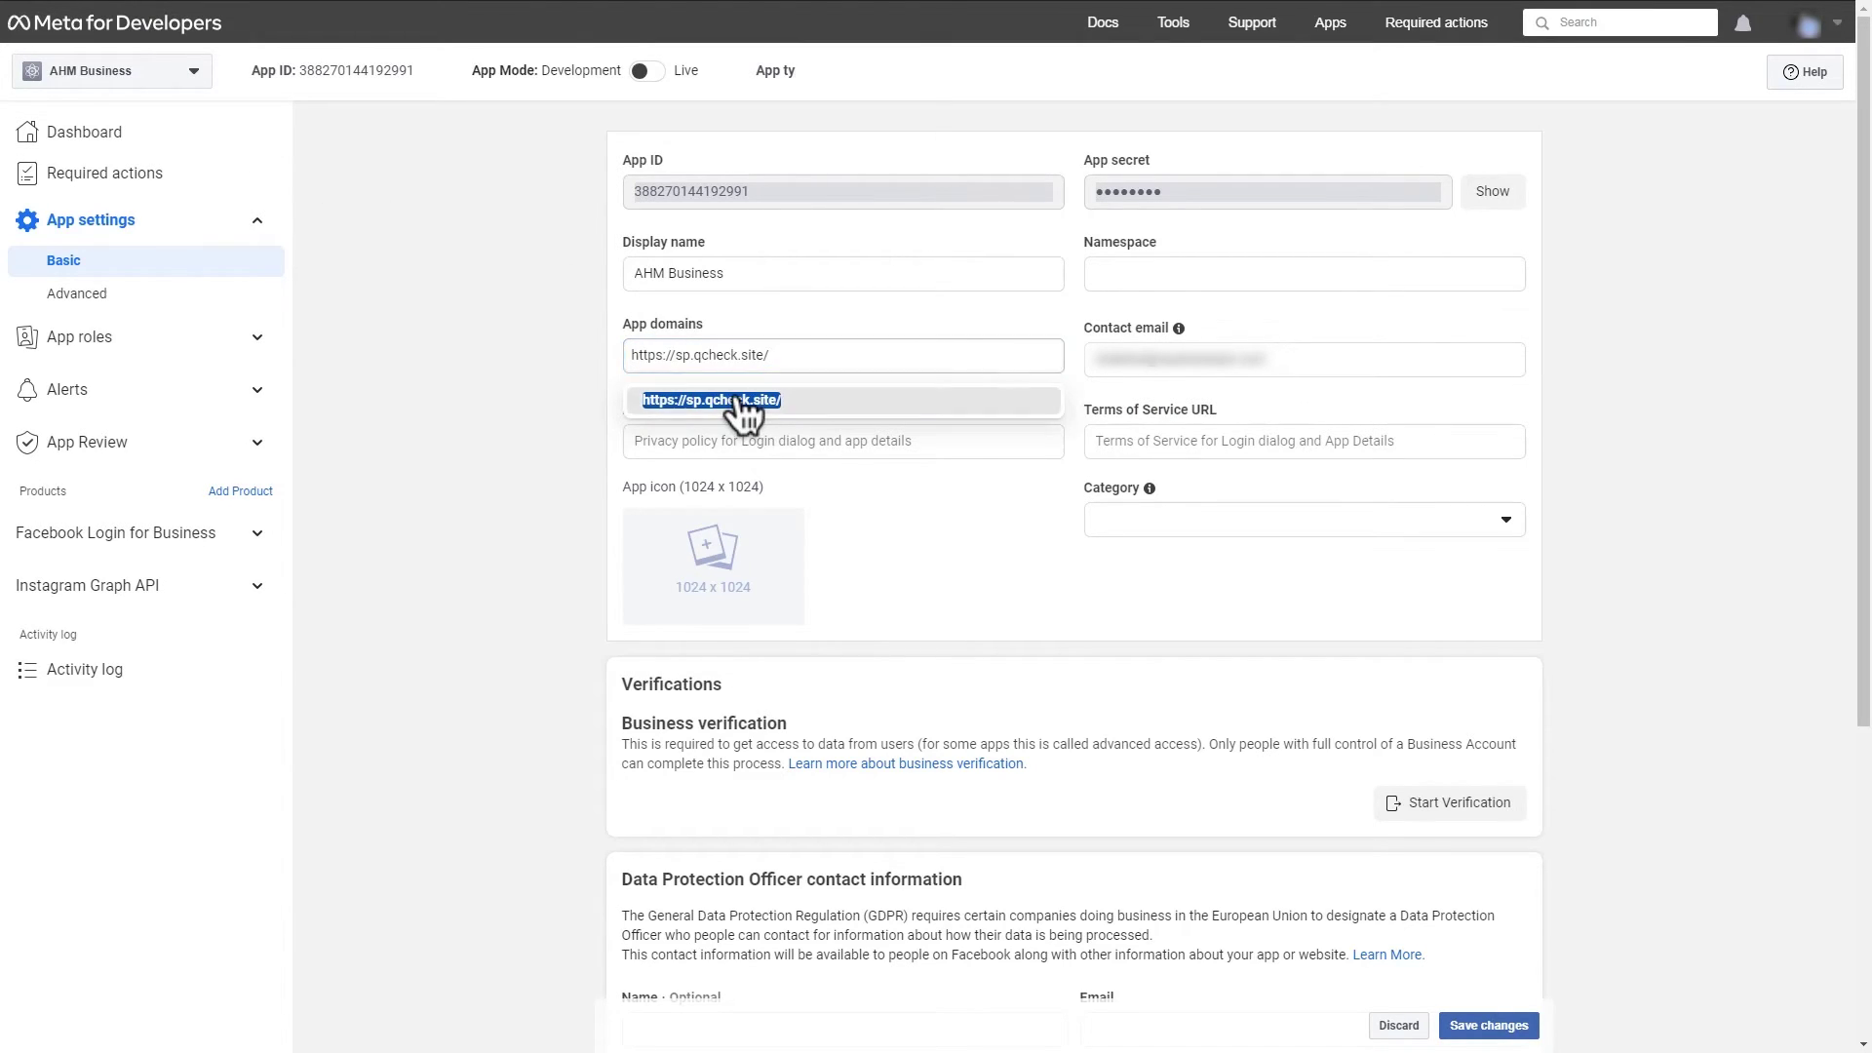
pyautogui.click(739, 408)
pyautogui.click(751, 441)
pyautogui.write('https://sp.qcheck.site/')
pyautogui.write('pp')
pyautogui.click(1277, 440)
pyautogui.write('https://sp.qcheck.site/')
pyautogui.write('tos')
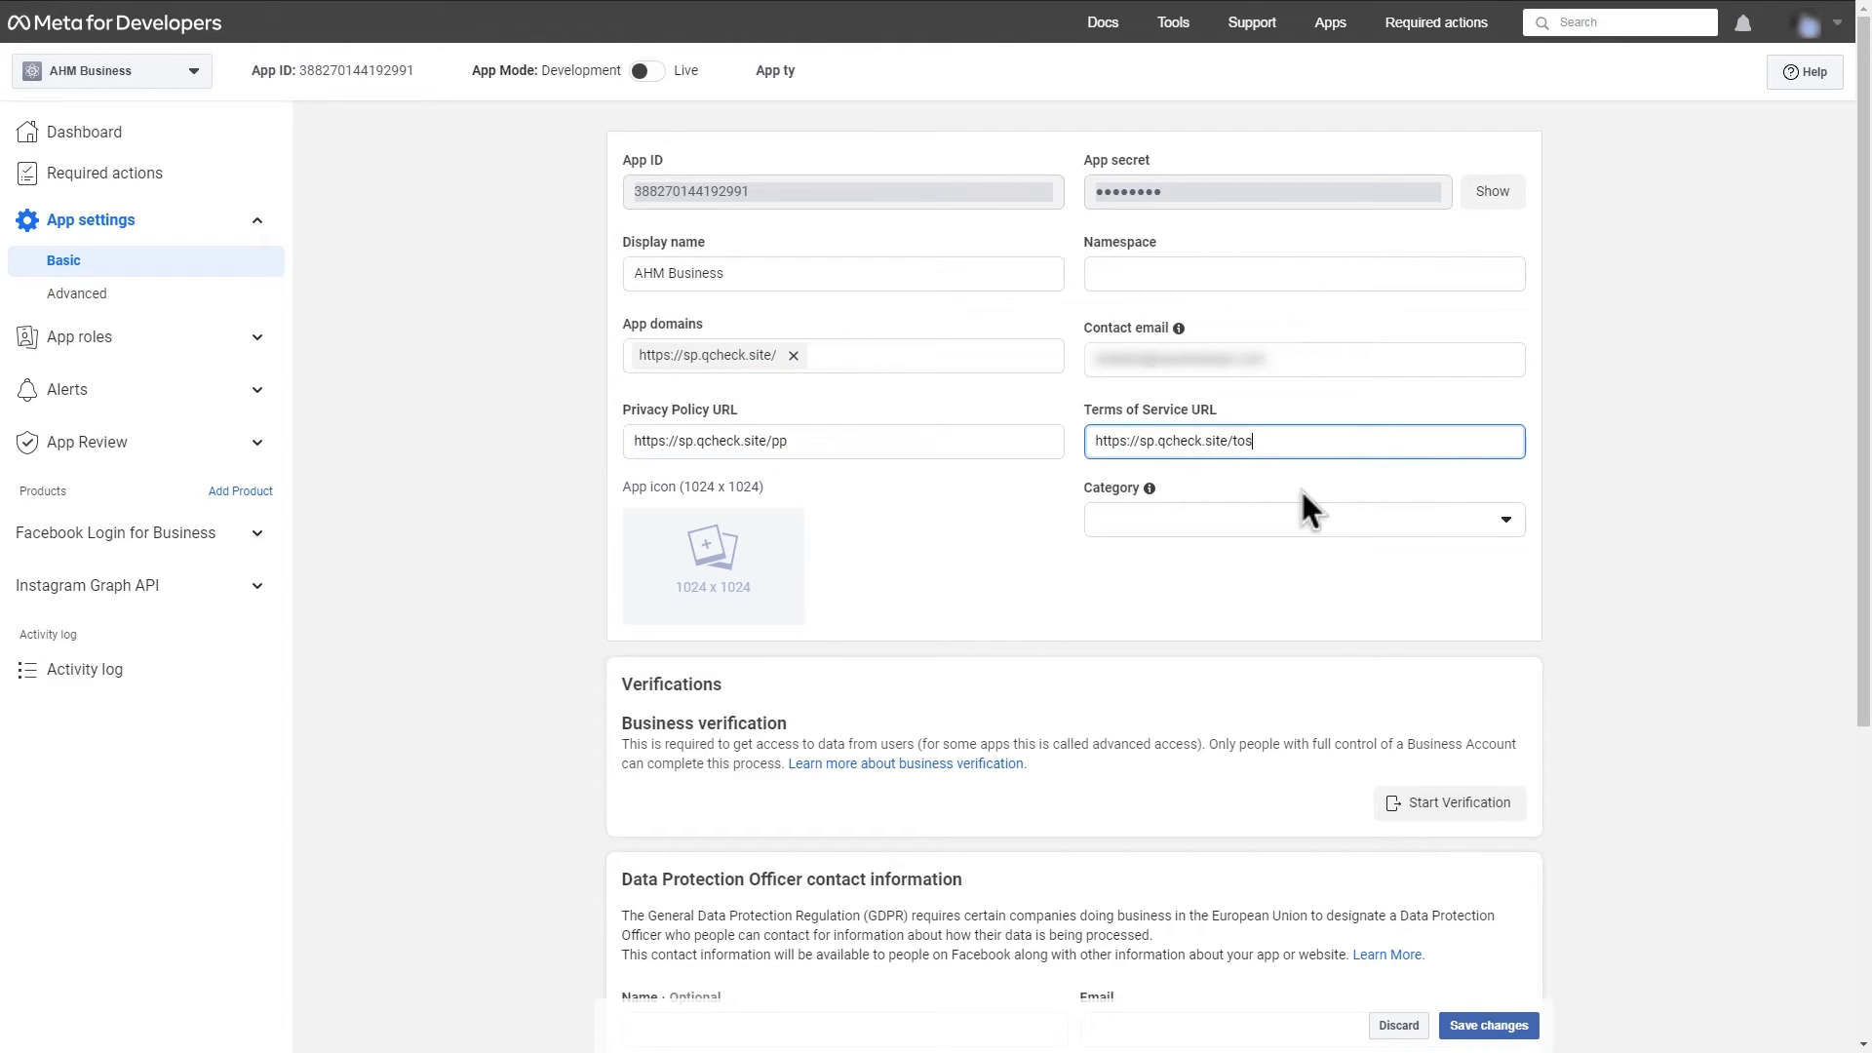
pyautogui.click(1486, 1029)
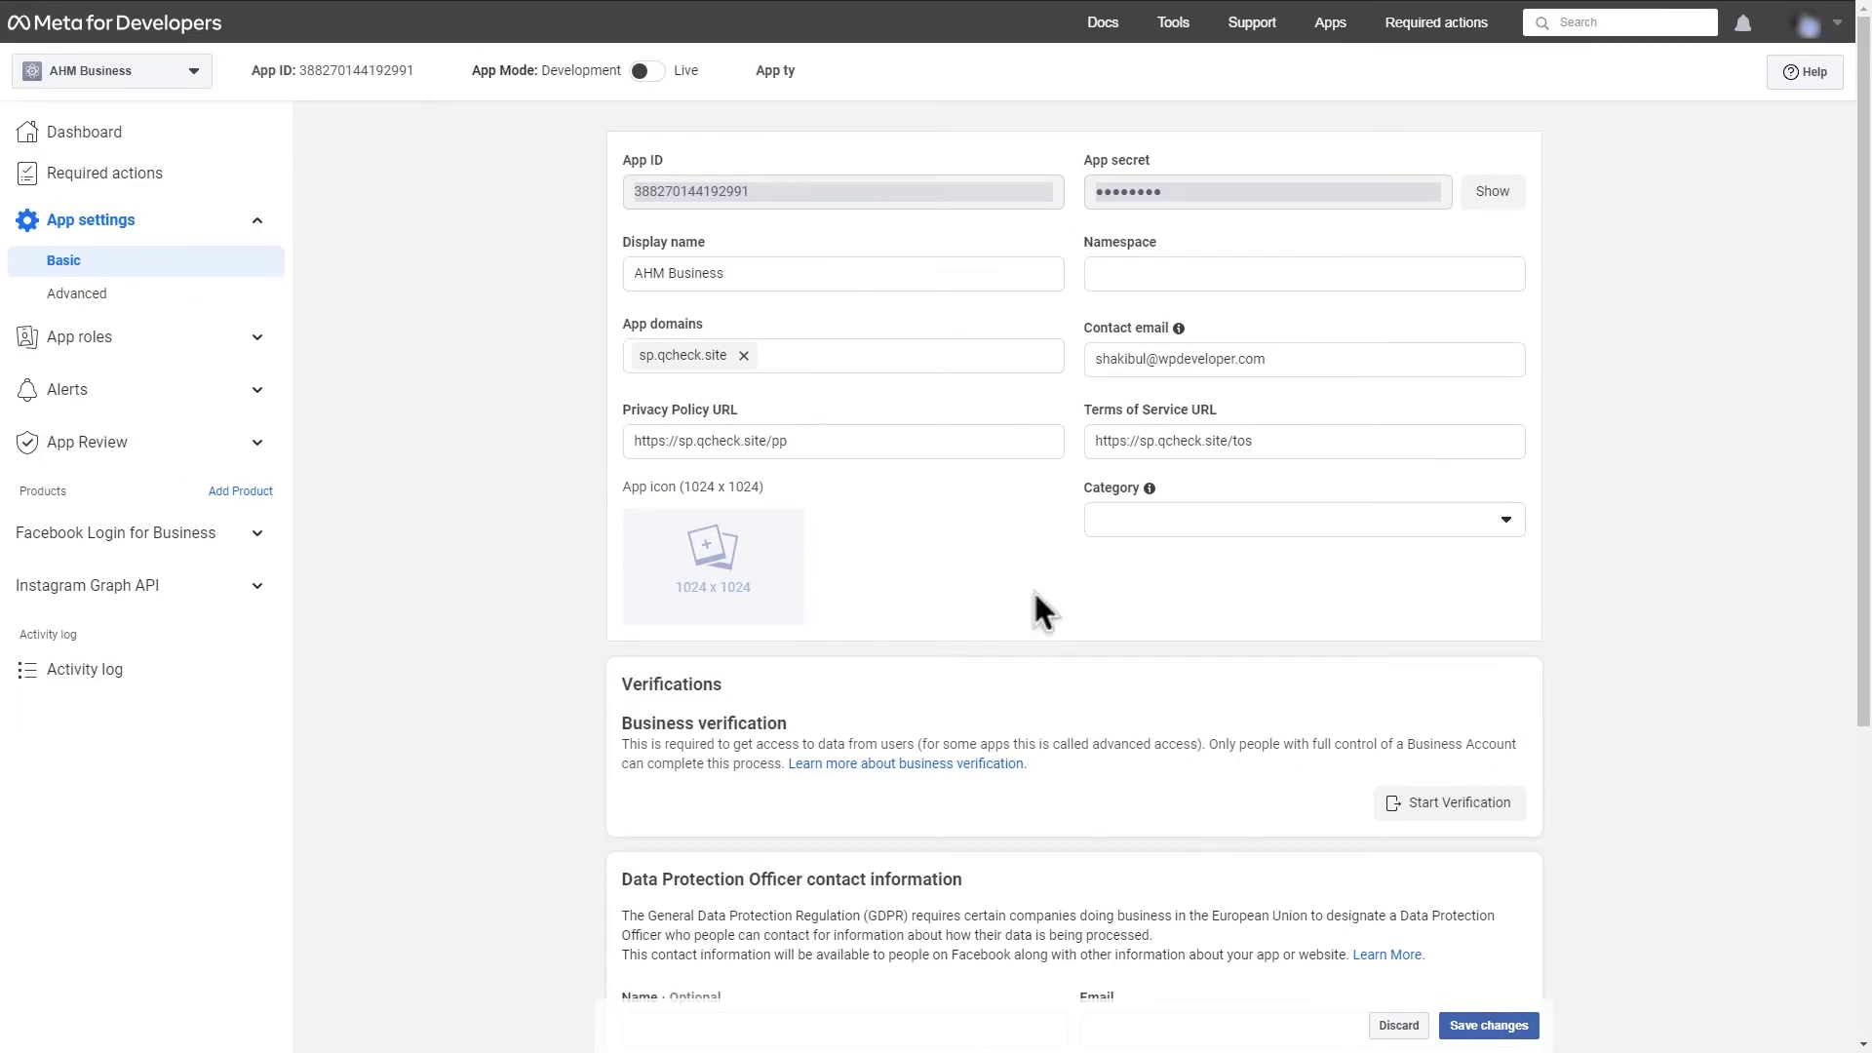
# Step: Copy the AHM Business App ID and App Secret into SchedulePress's Instagram dialog
pyautogui.moveTo(659, 190); pyautogui.dragTo(632, 197)
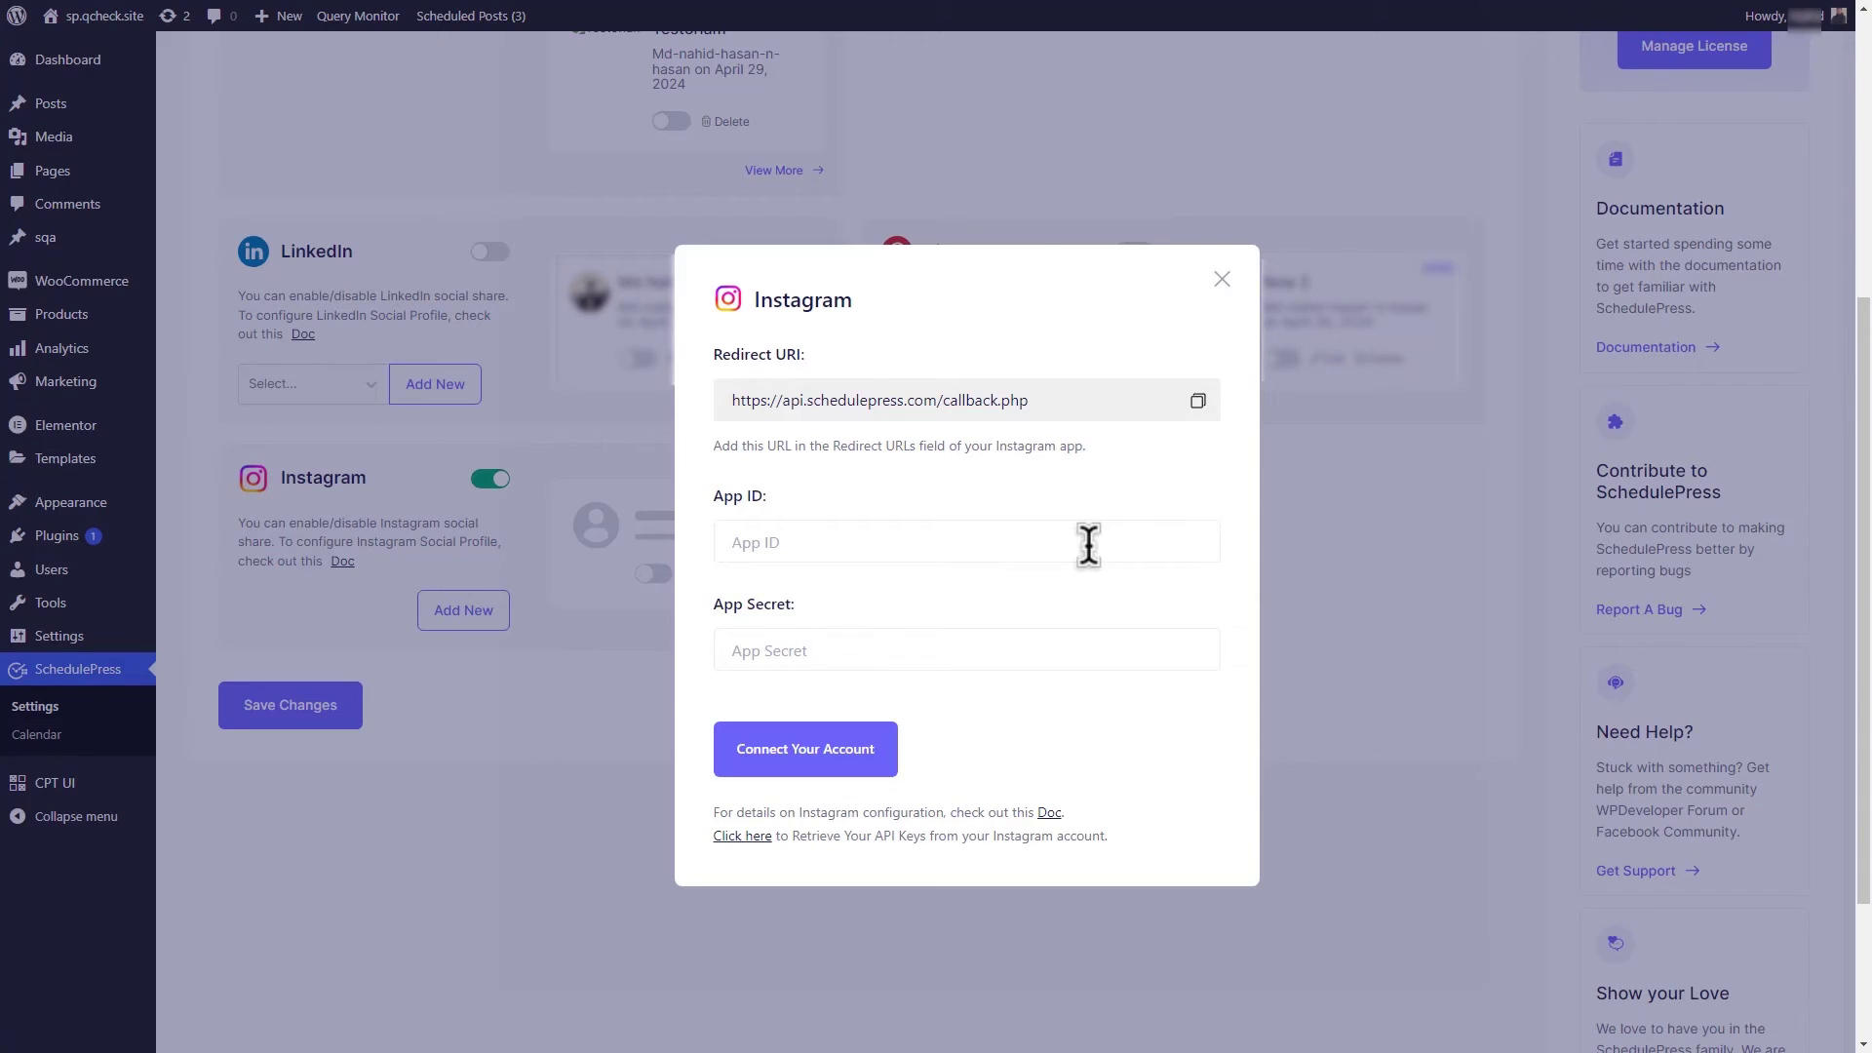
pyautogui.hotkey('ctrl', 'v')
pyautogui.hotkey('ctrl', 'Tab')
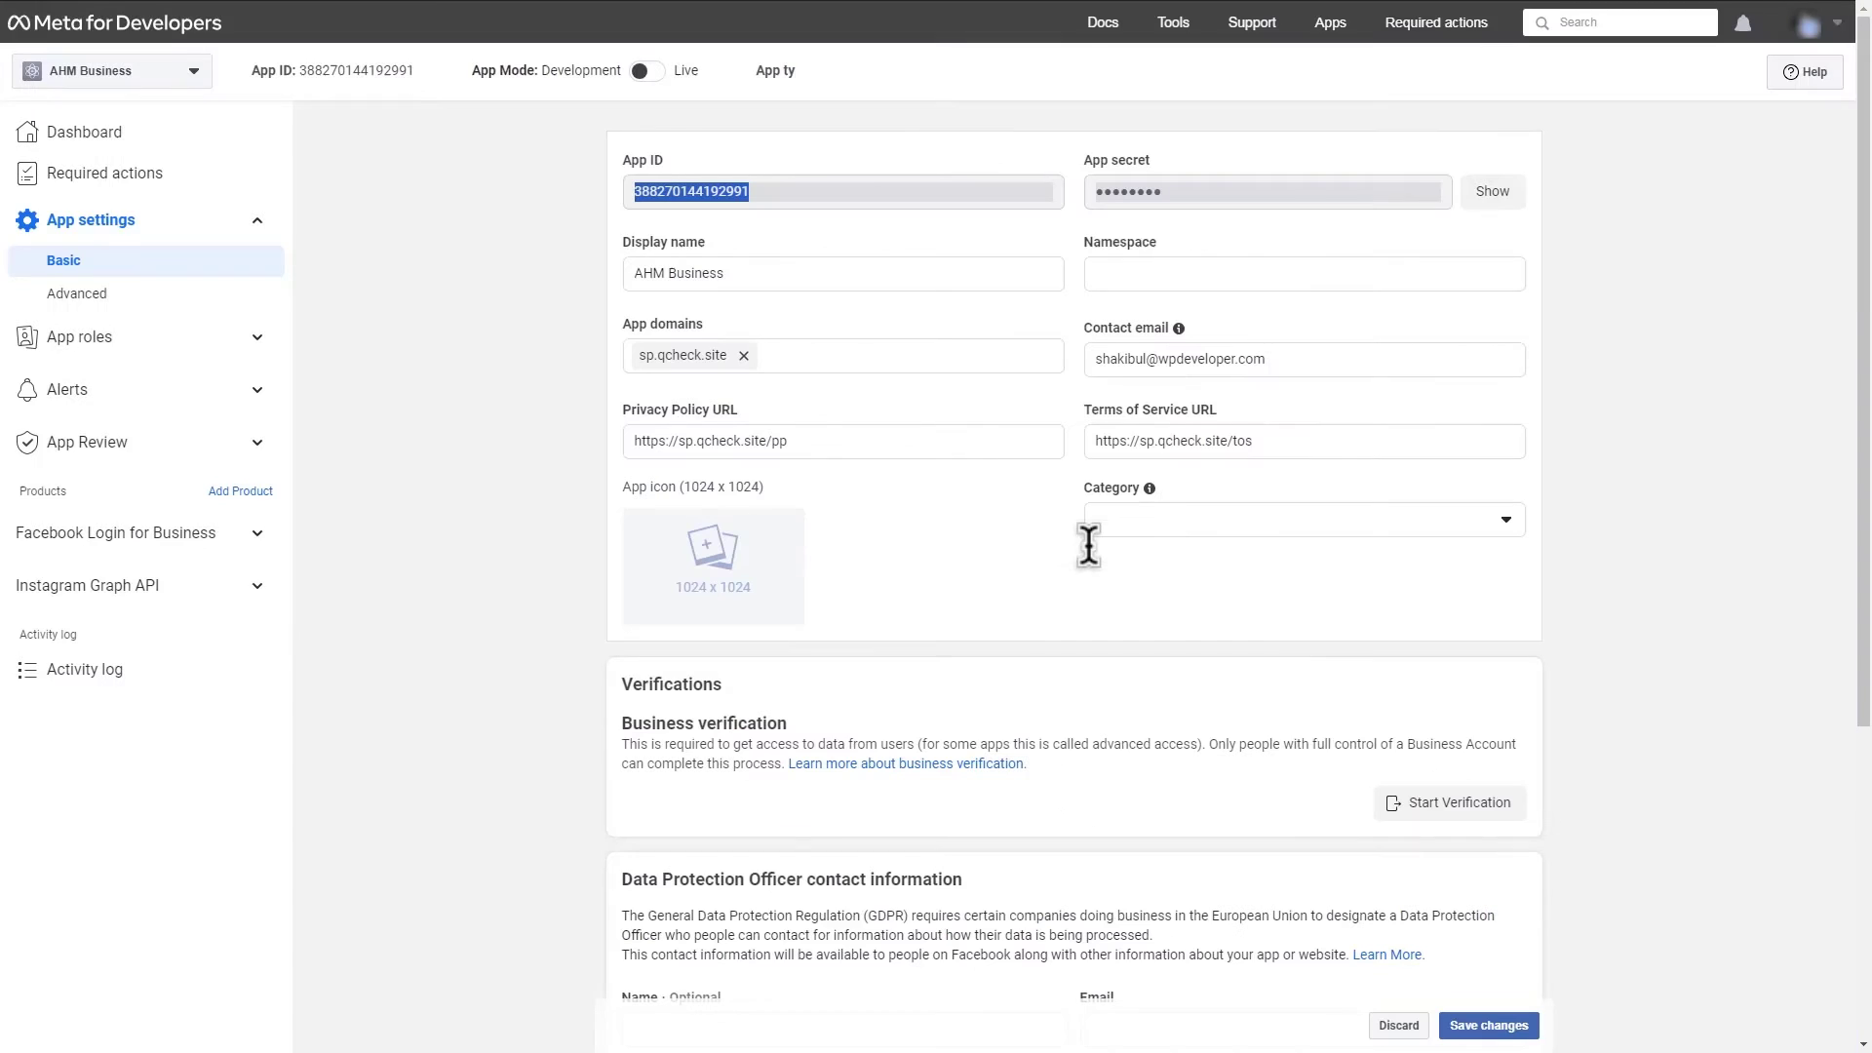
pyautogui.click(1493, 192)
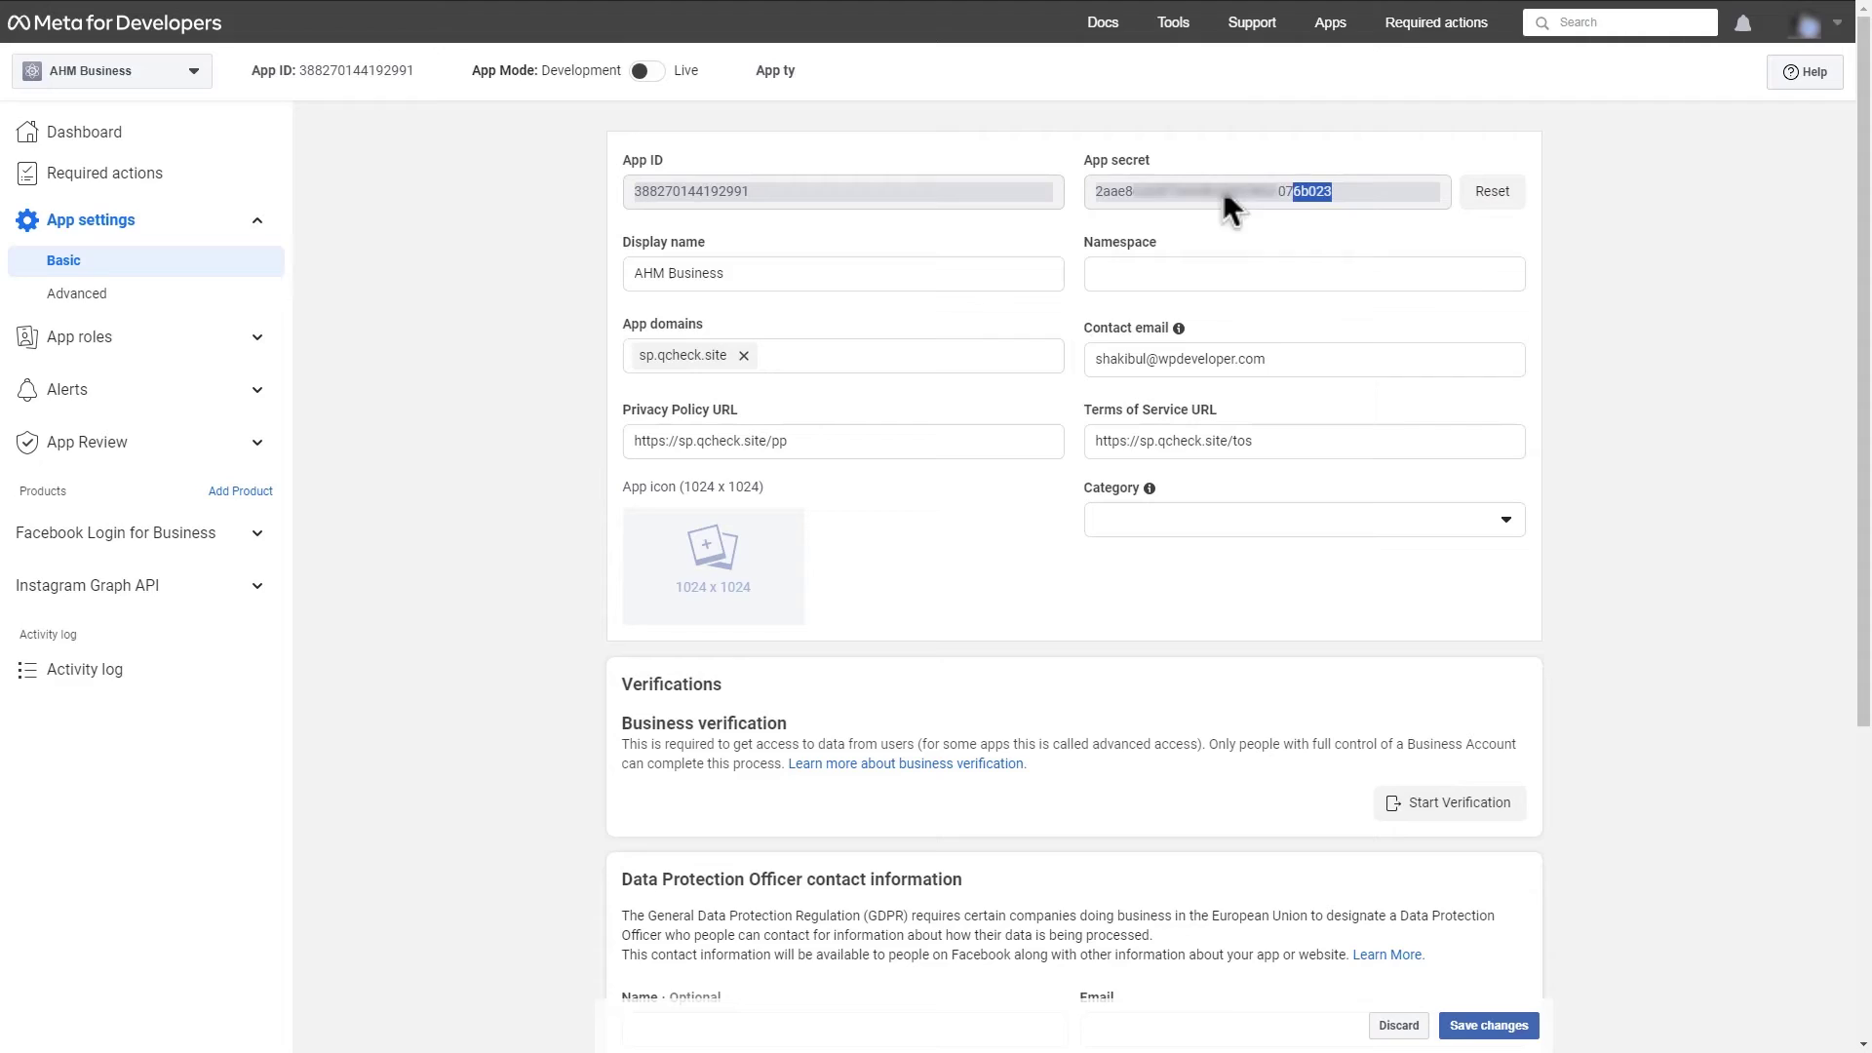
pyautogui.moveTo(1225, 194); pyautogui.dragTo(1092, 192)
pyautogui.hotkey('ctrl', 'c')
pyautogui.hotkey('ctrl', 'Tab')
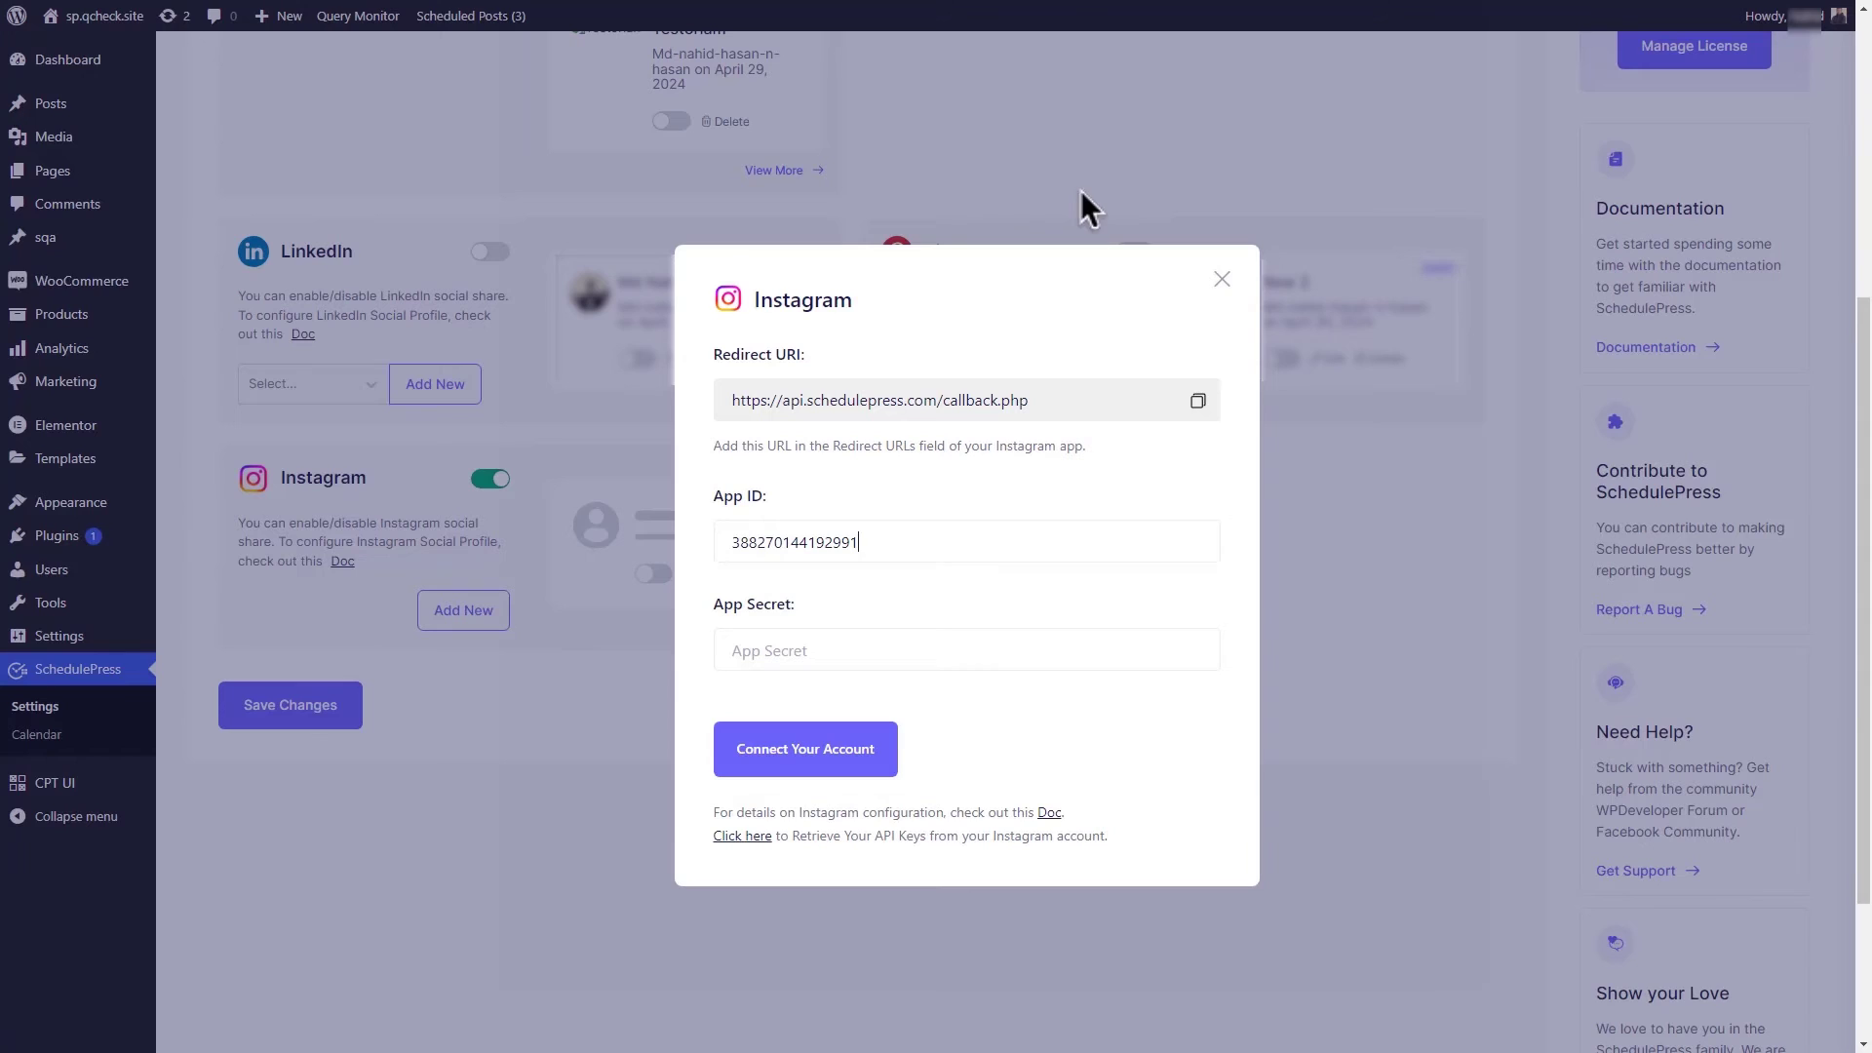
pyautogui.click(1012, 655)
pyautogui.hotkey('ctrl', 'v')
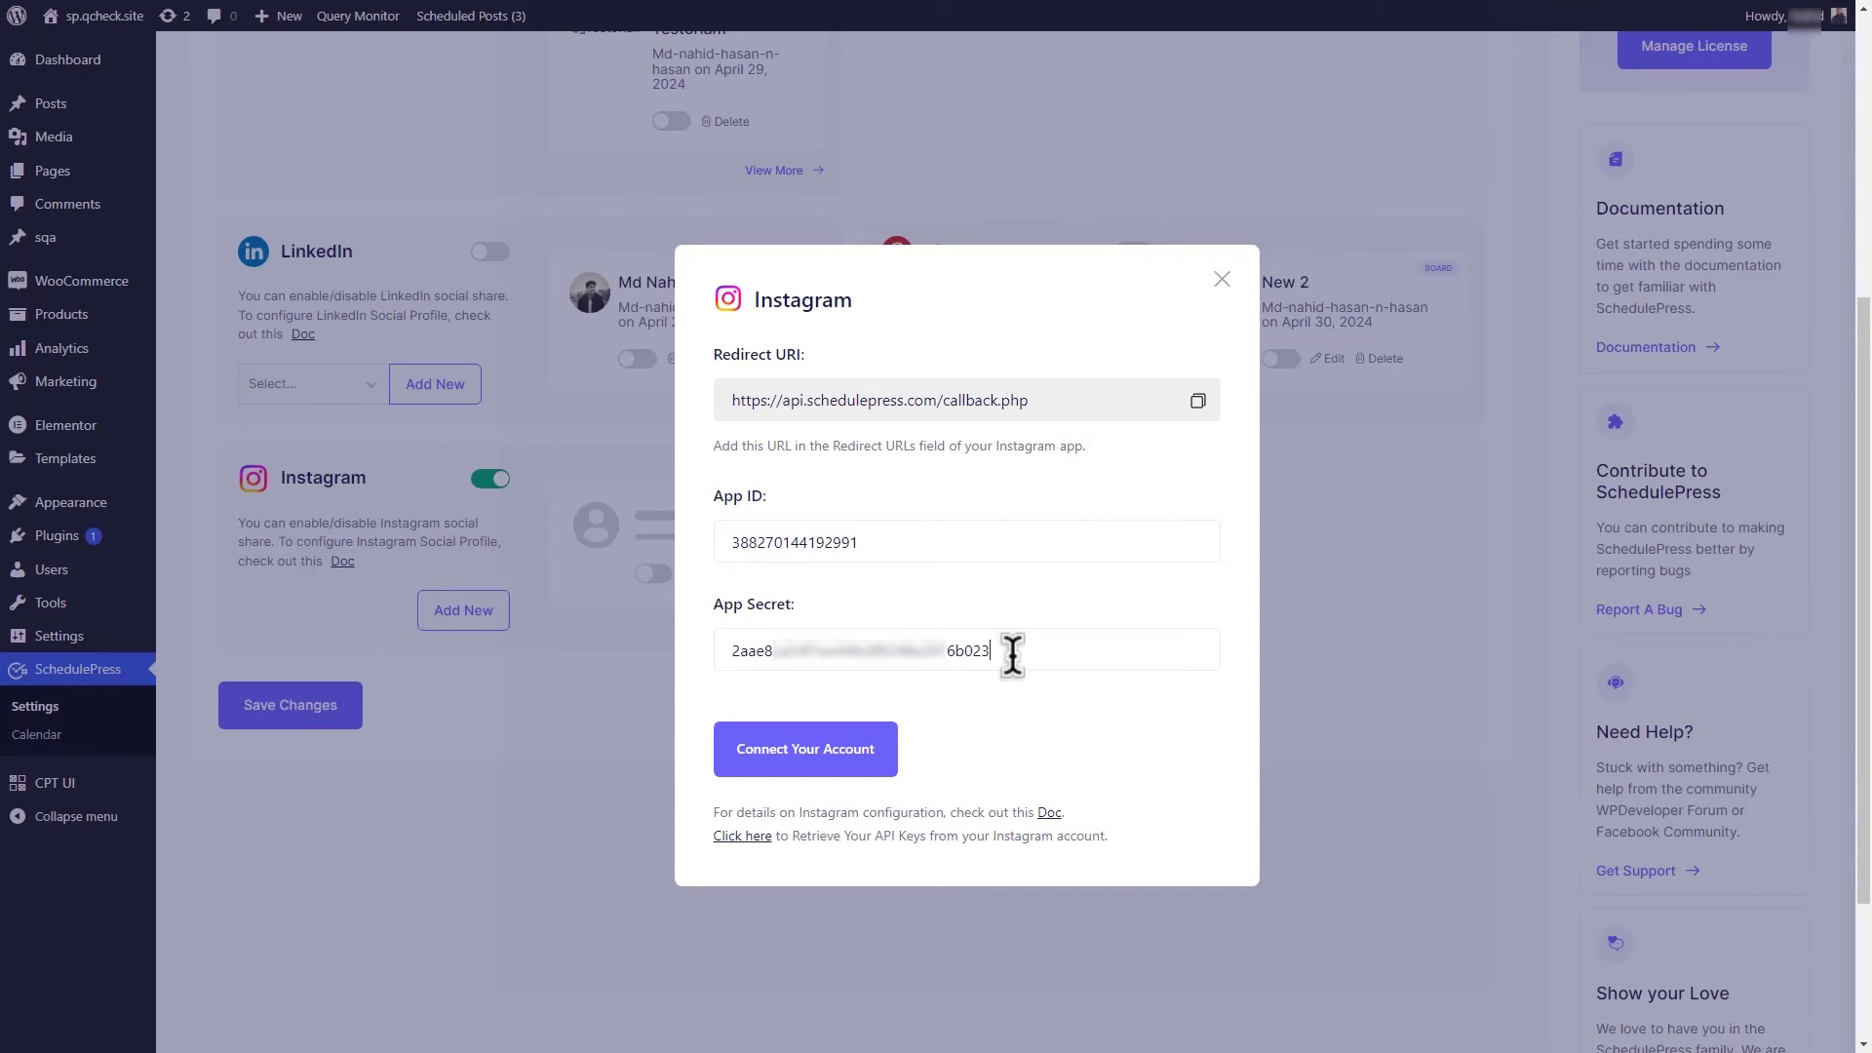
# Step: Authorise the connection, granting access to all current and future Pages and Instagram accounts
pyautogui.click(835, 759)
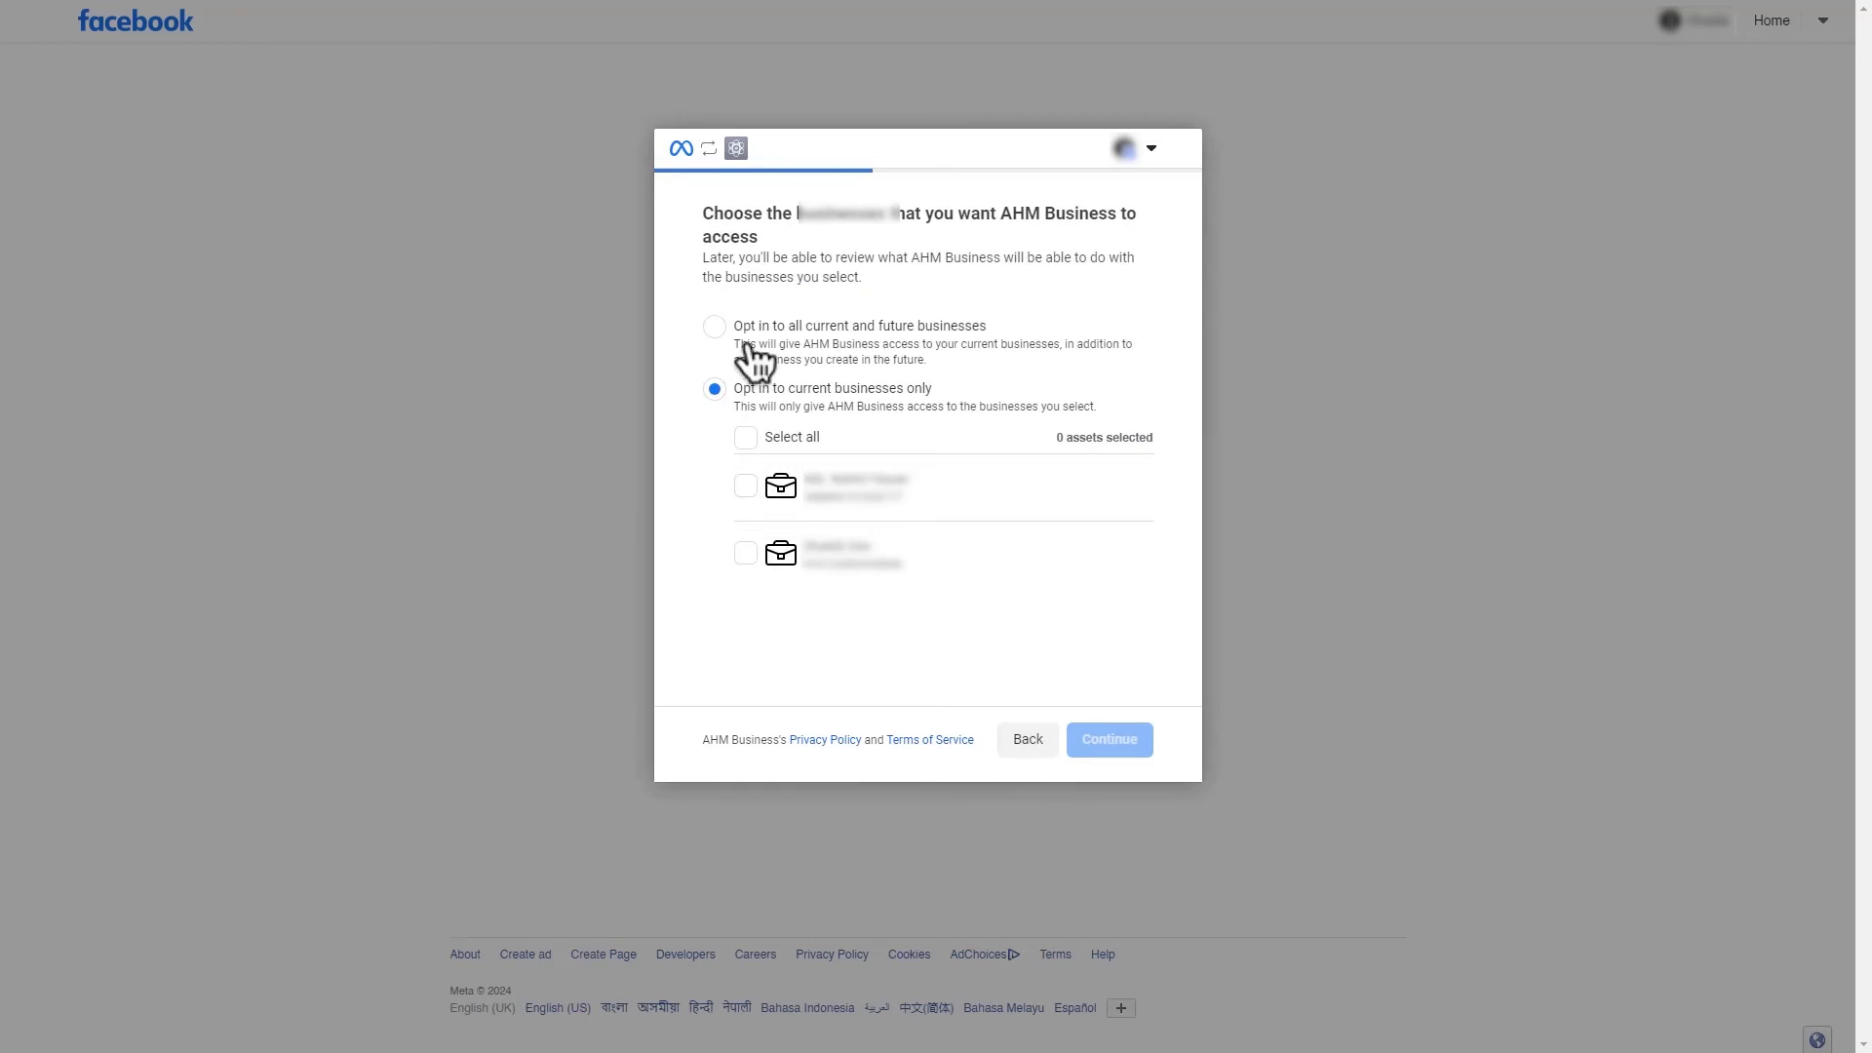
pyautogui.click(709, 330)
pyautogui.click(714, 389)
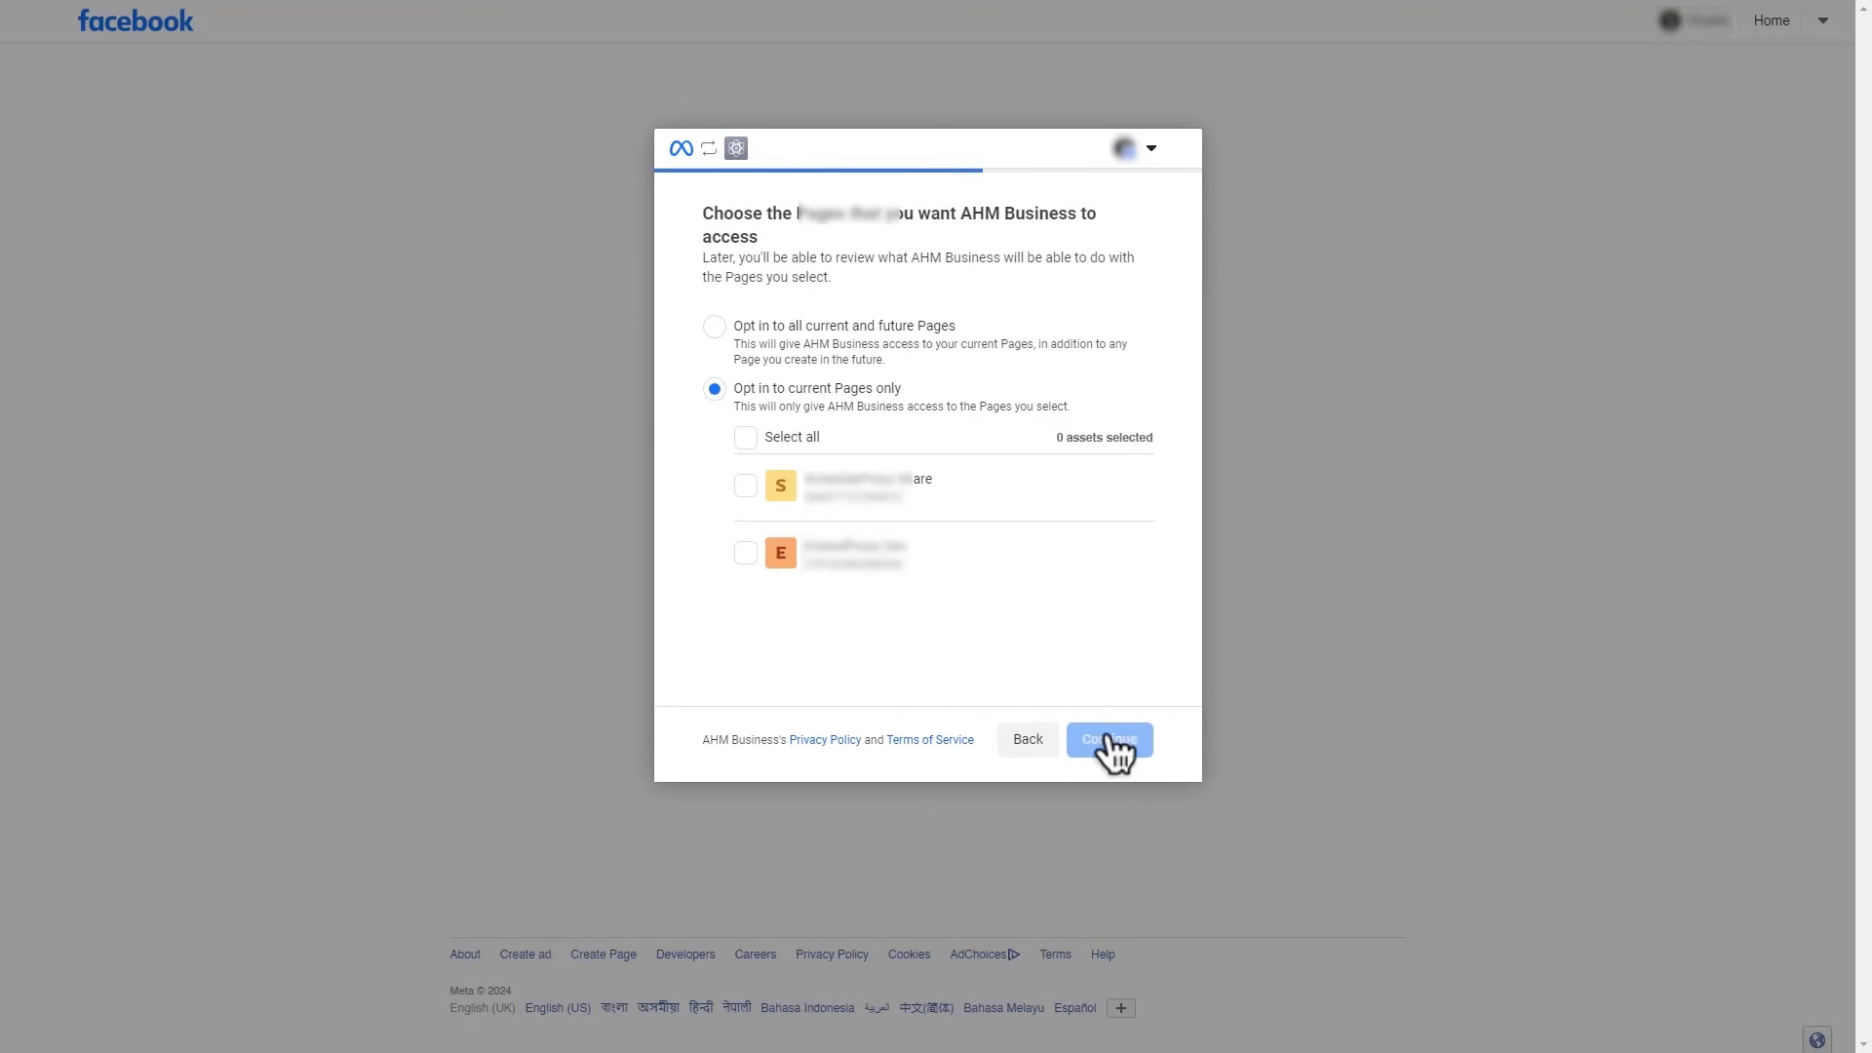
pyautogui.click(713, 326)
pyautogui.click(1110, 741)
pyautogui.click(713, 326)
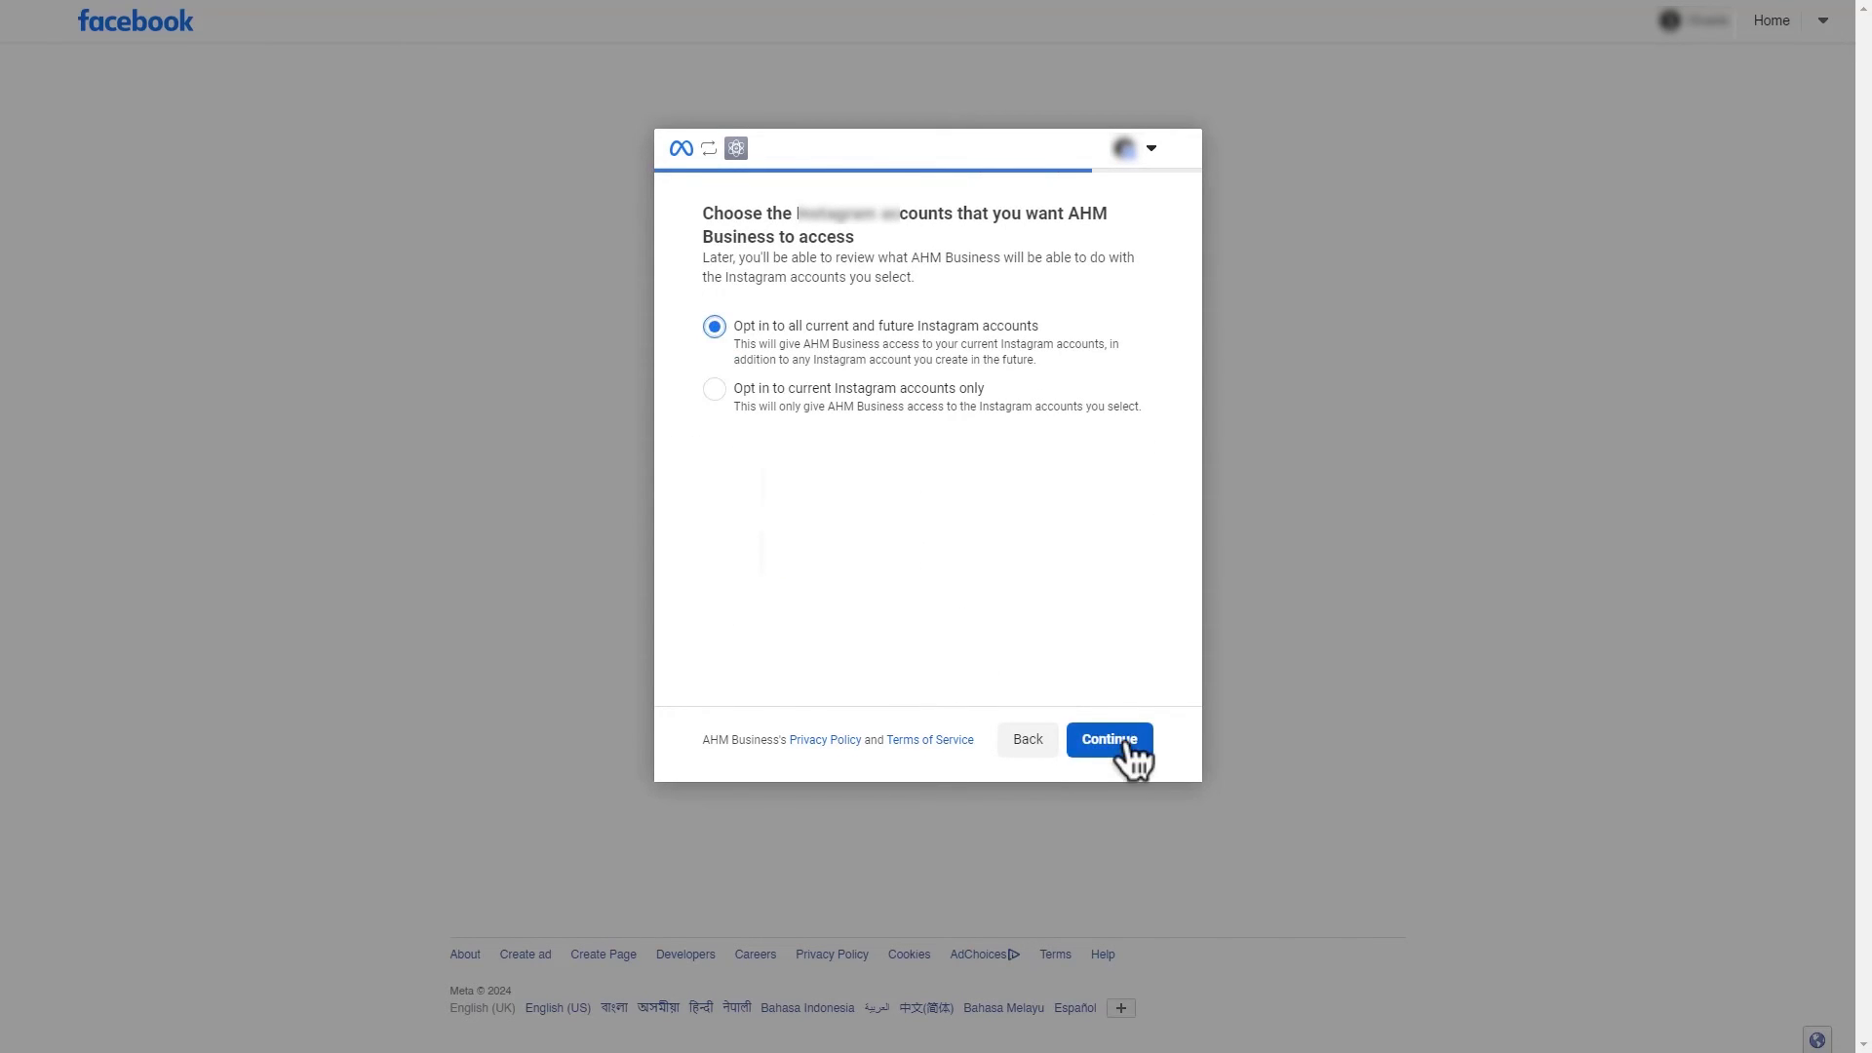
pyautogui.click(1129, 742)
pyautogui.click(1121, 743)
pyautogui.click(1119, 743)
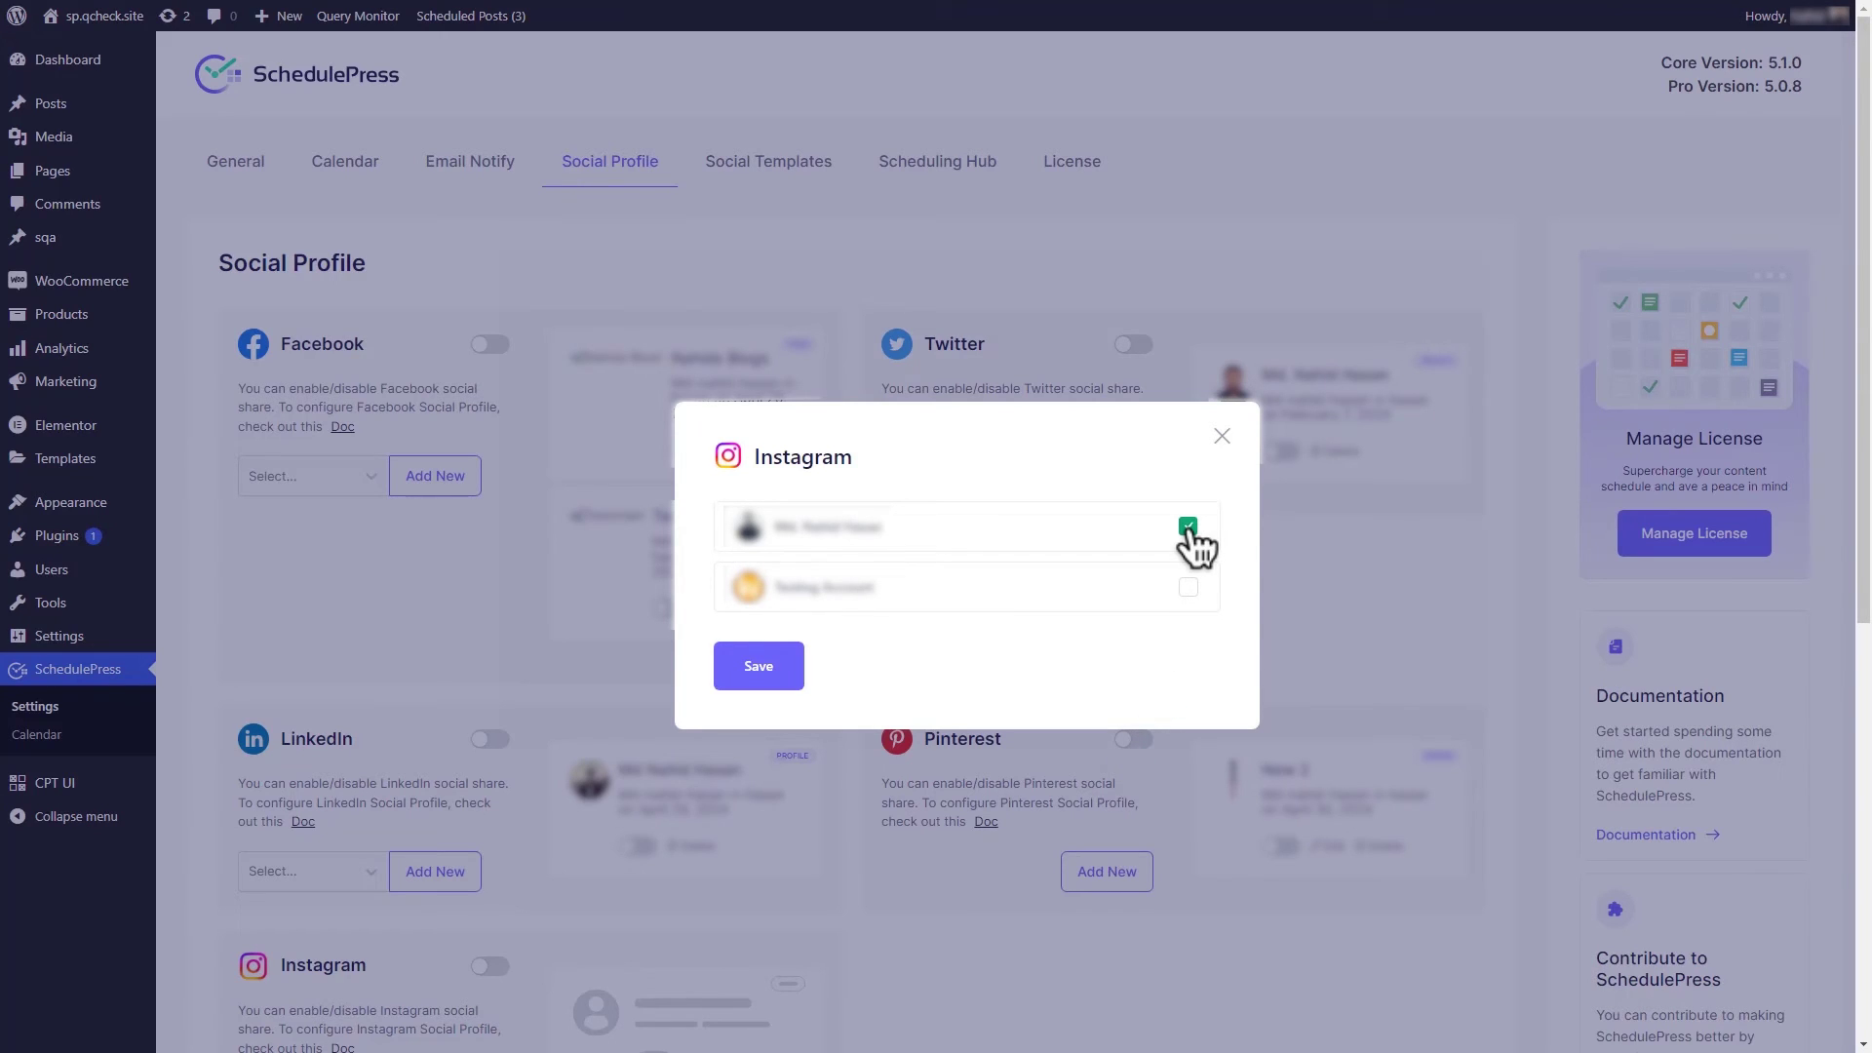
# Step: Add the ticked Instagram account to the social profiles and save the SchedulePress settings
pyautogui.click(770, 665)
pyautogui.scroll(-3, 770, 661)
pyautogui.scroll(-1, 777, 682)
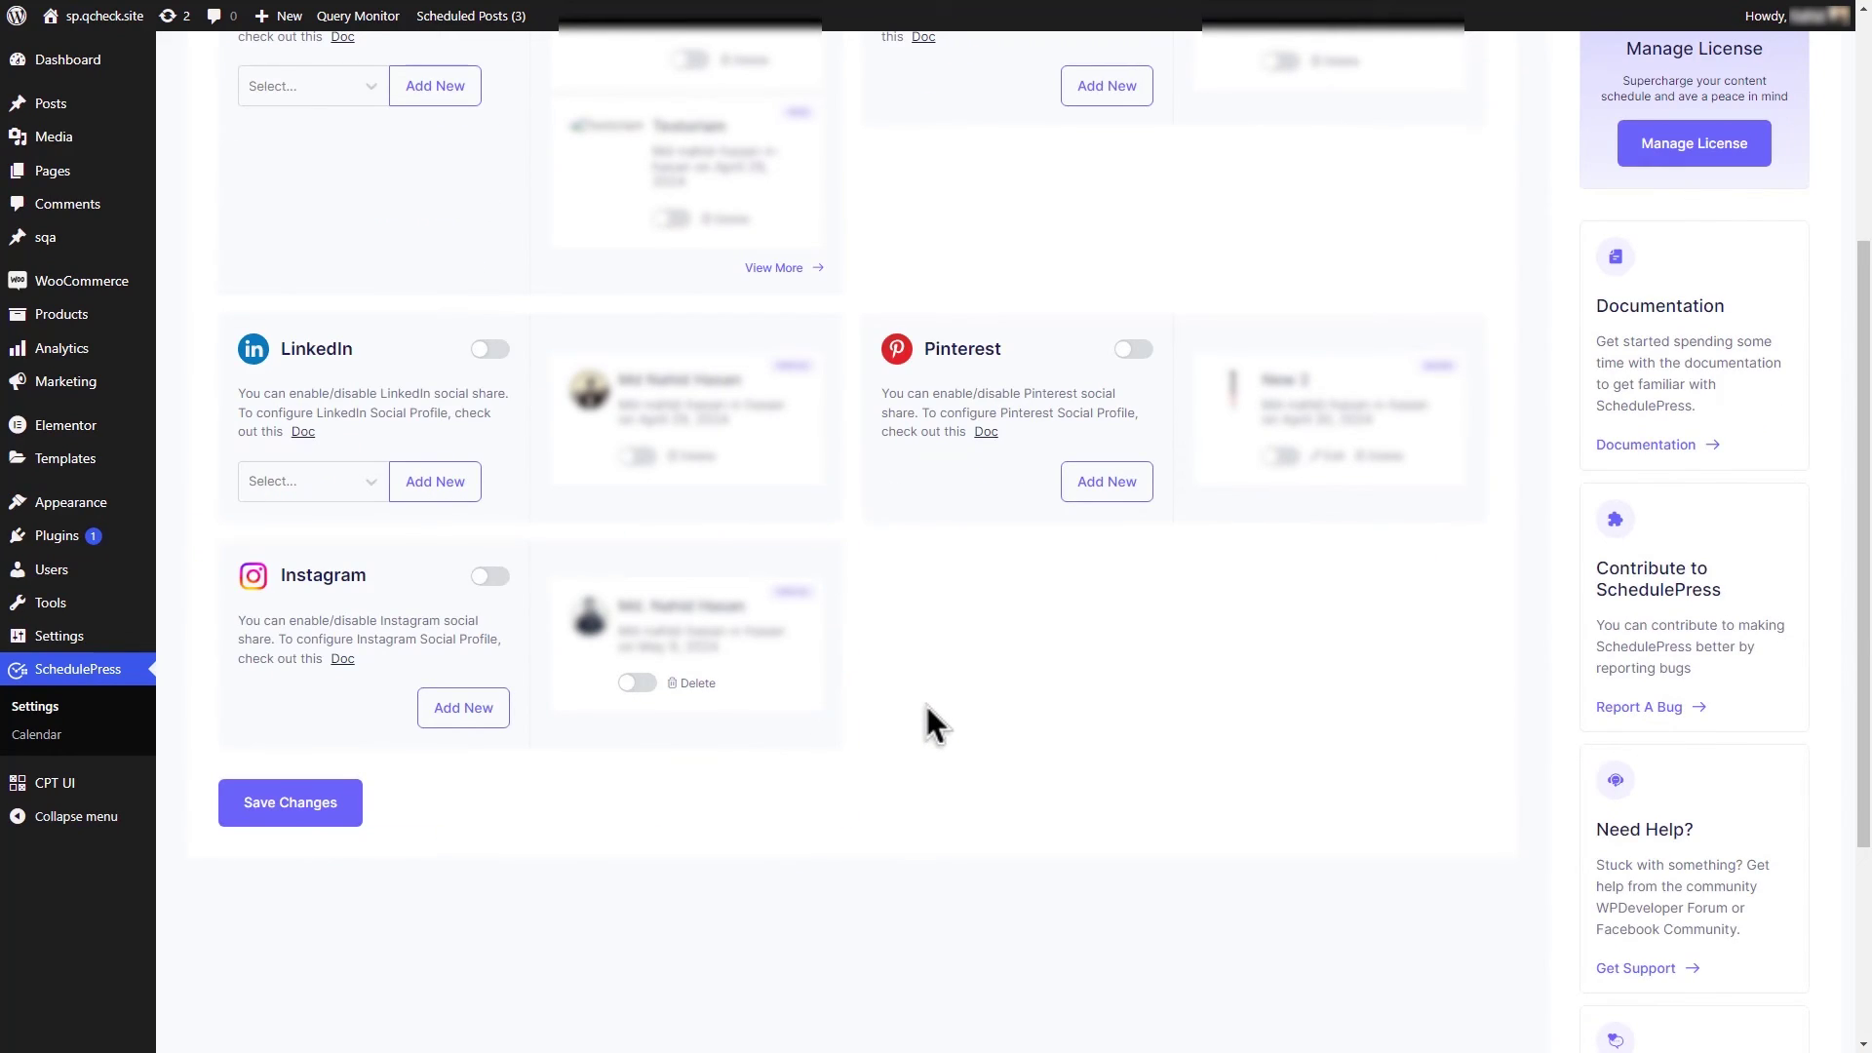
pyautogui.scroll(-1, 926, 709)
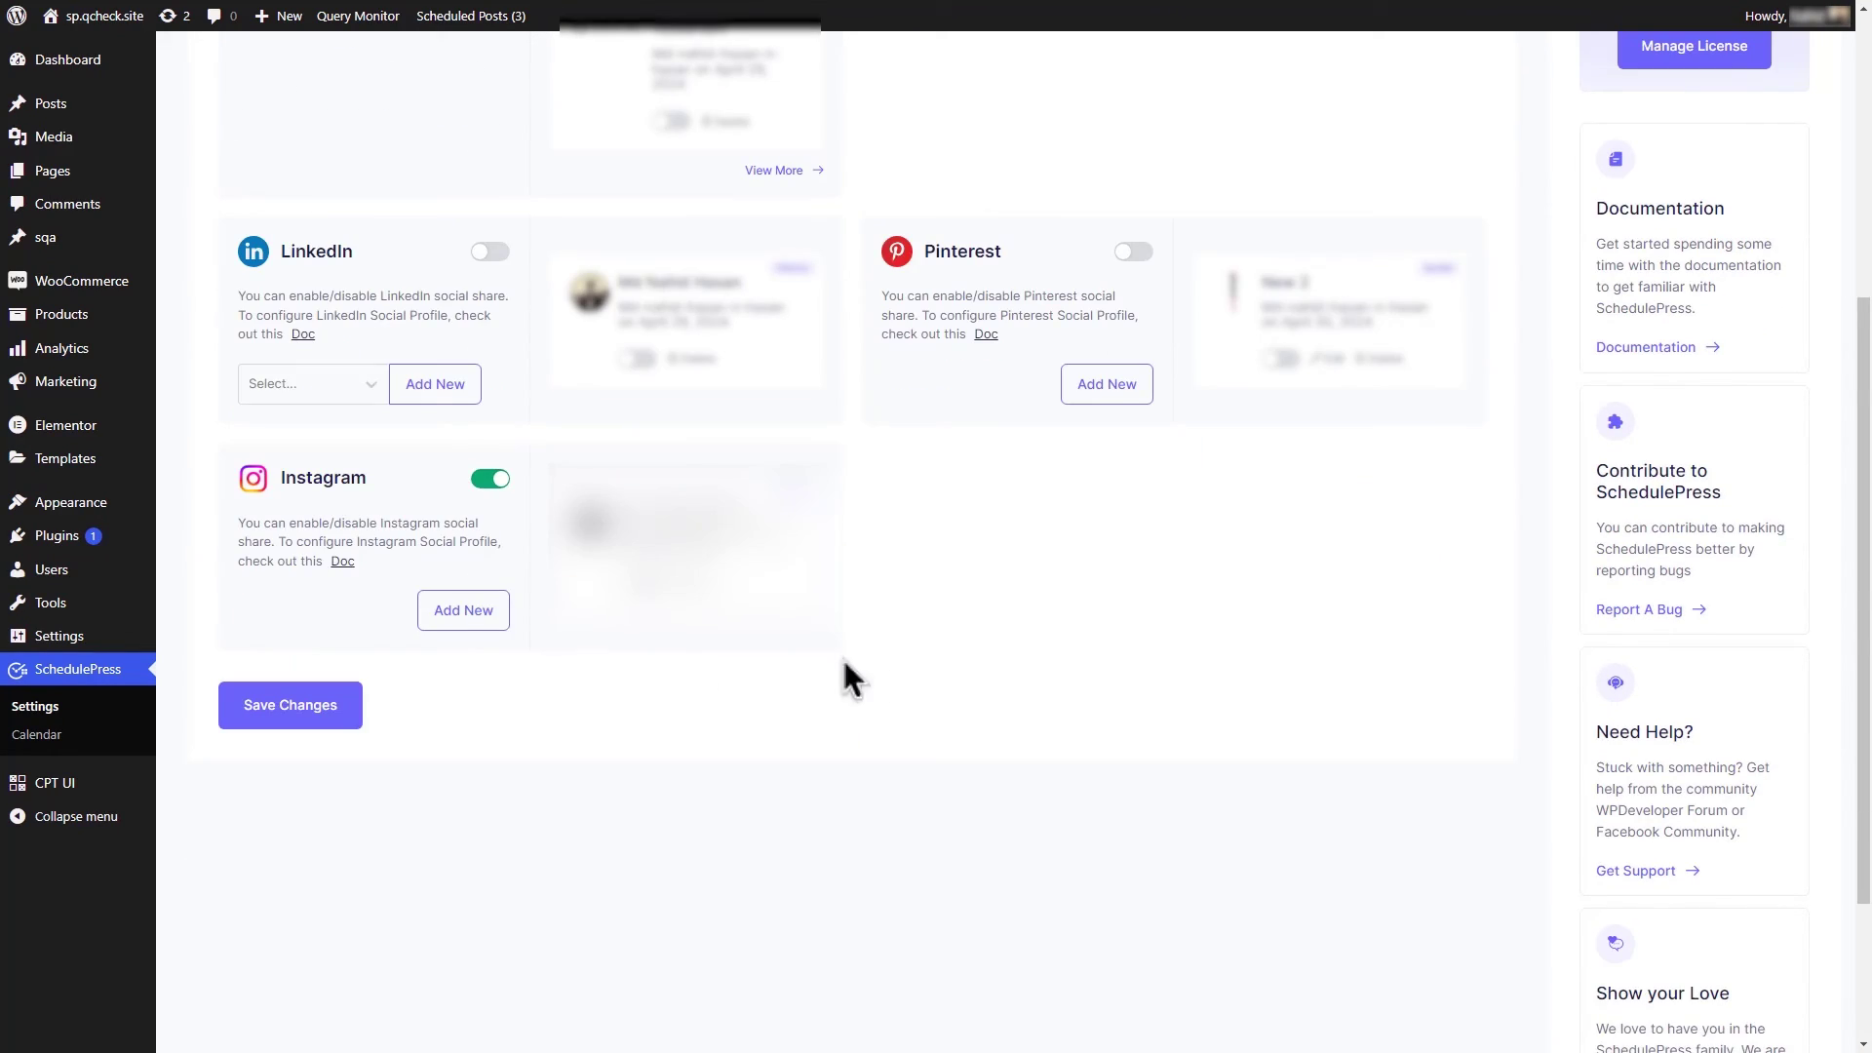
pyautogui.click(305, 712)
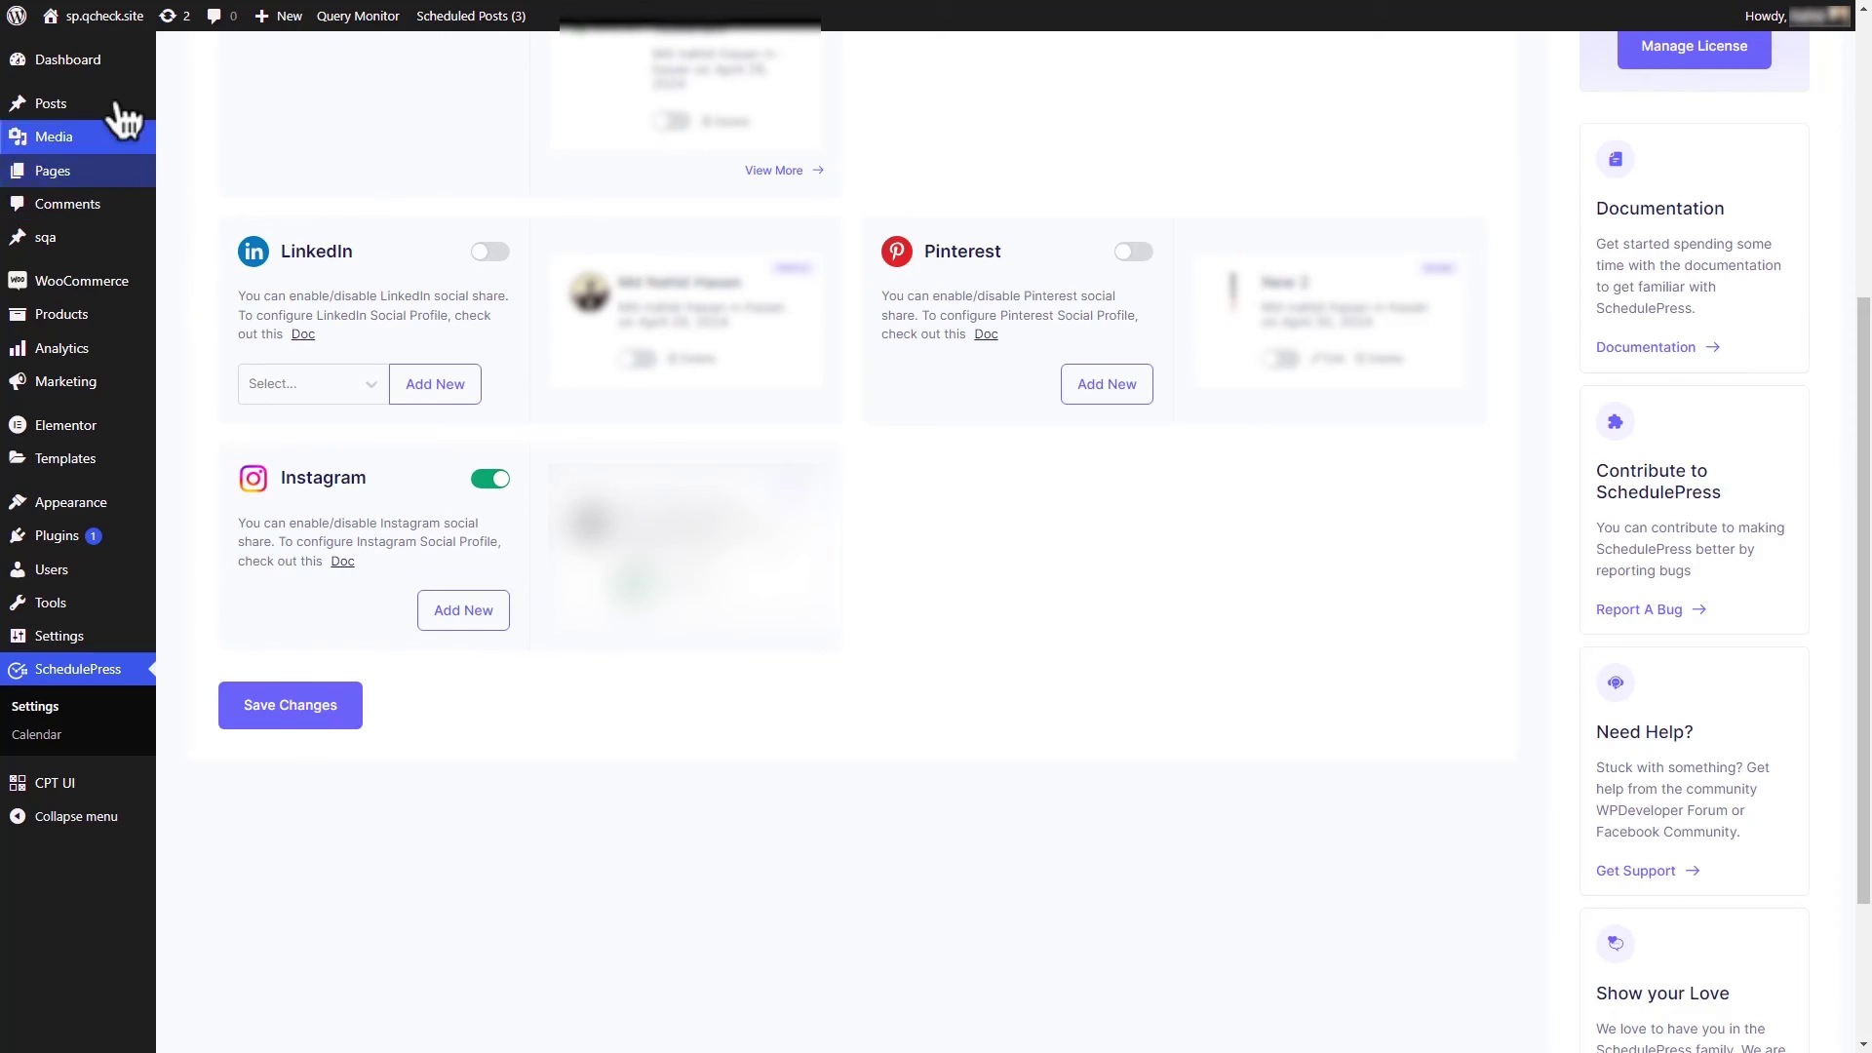
# Step: Create a new post titled 'Music Business Worldwide' and paste the article text into it
pyautogui.moveTo(132, 119)
pyautogui.click(249, 137)
pyautogui.write('Music Business Worldwide')
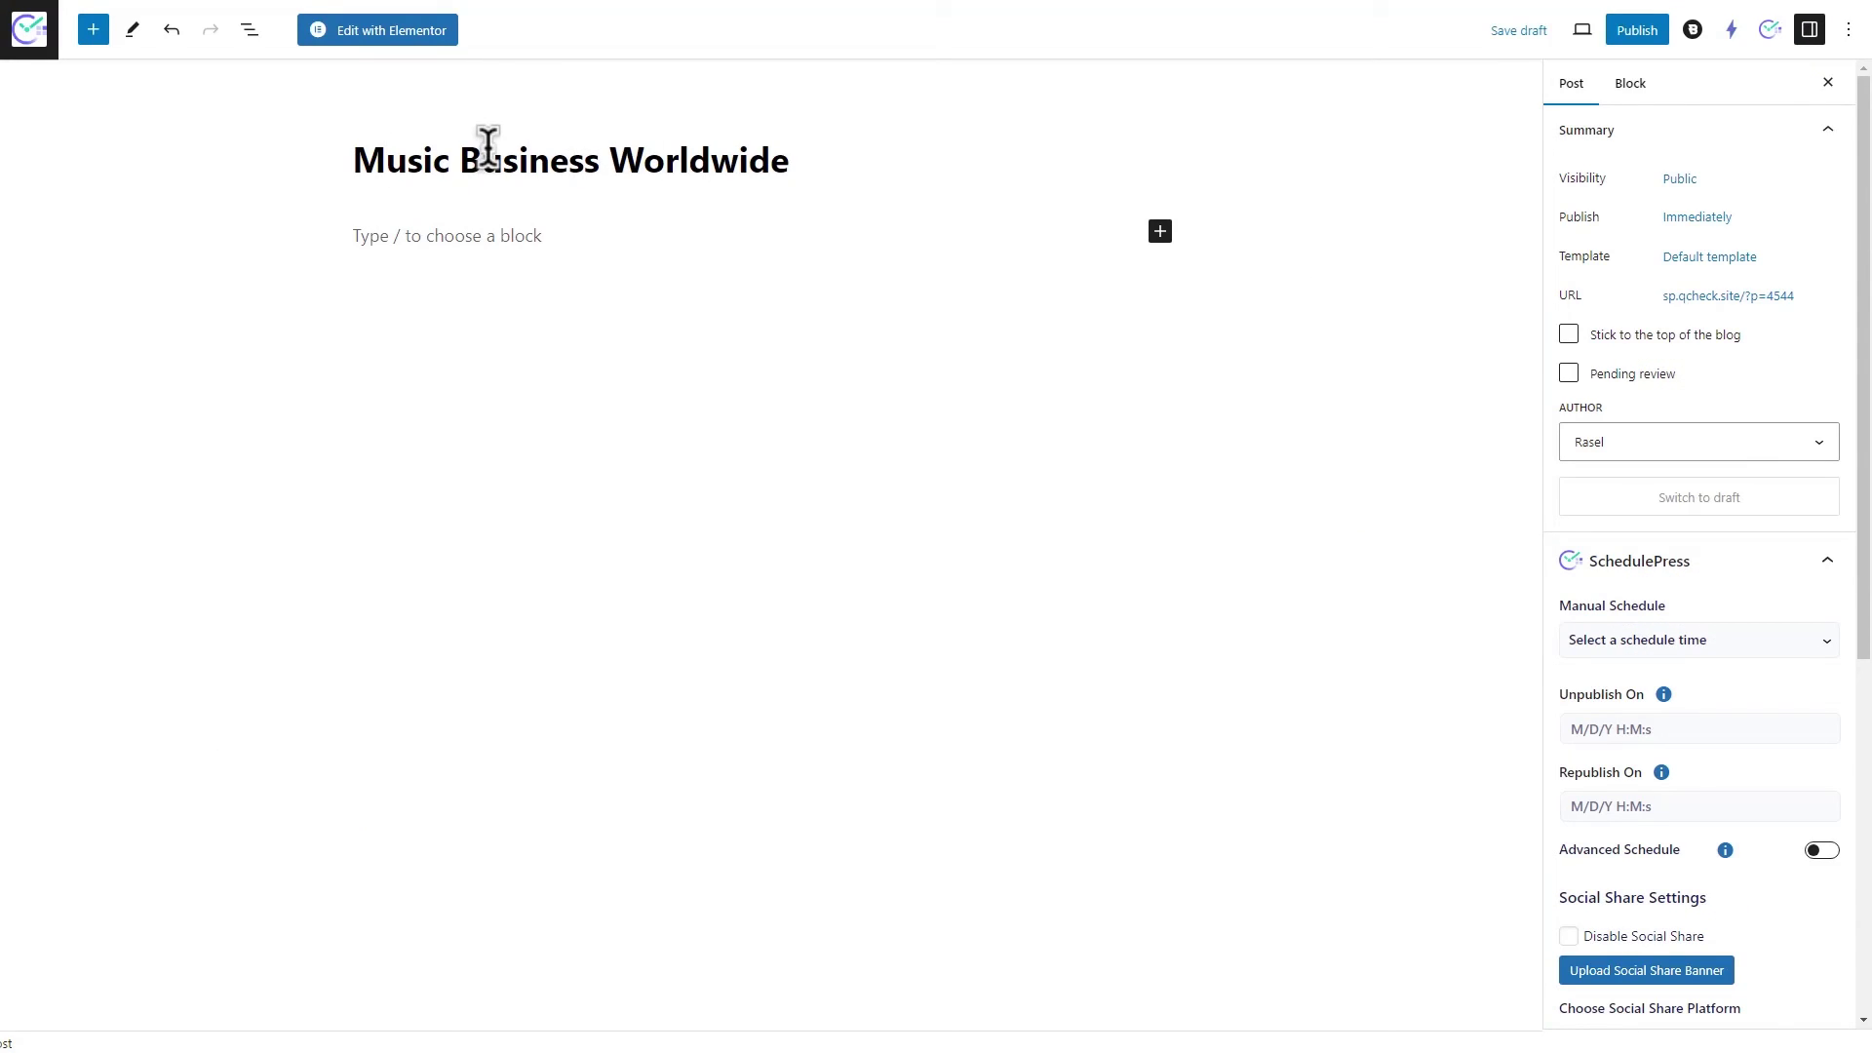
pyautogui.hotkey('ctrl', 'v')
pyautogui.scroll(10, 474, 230)
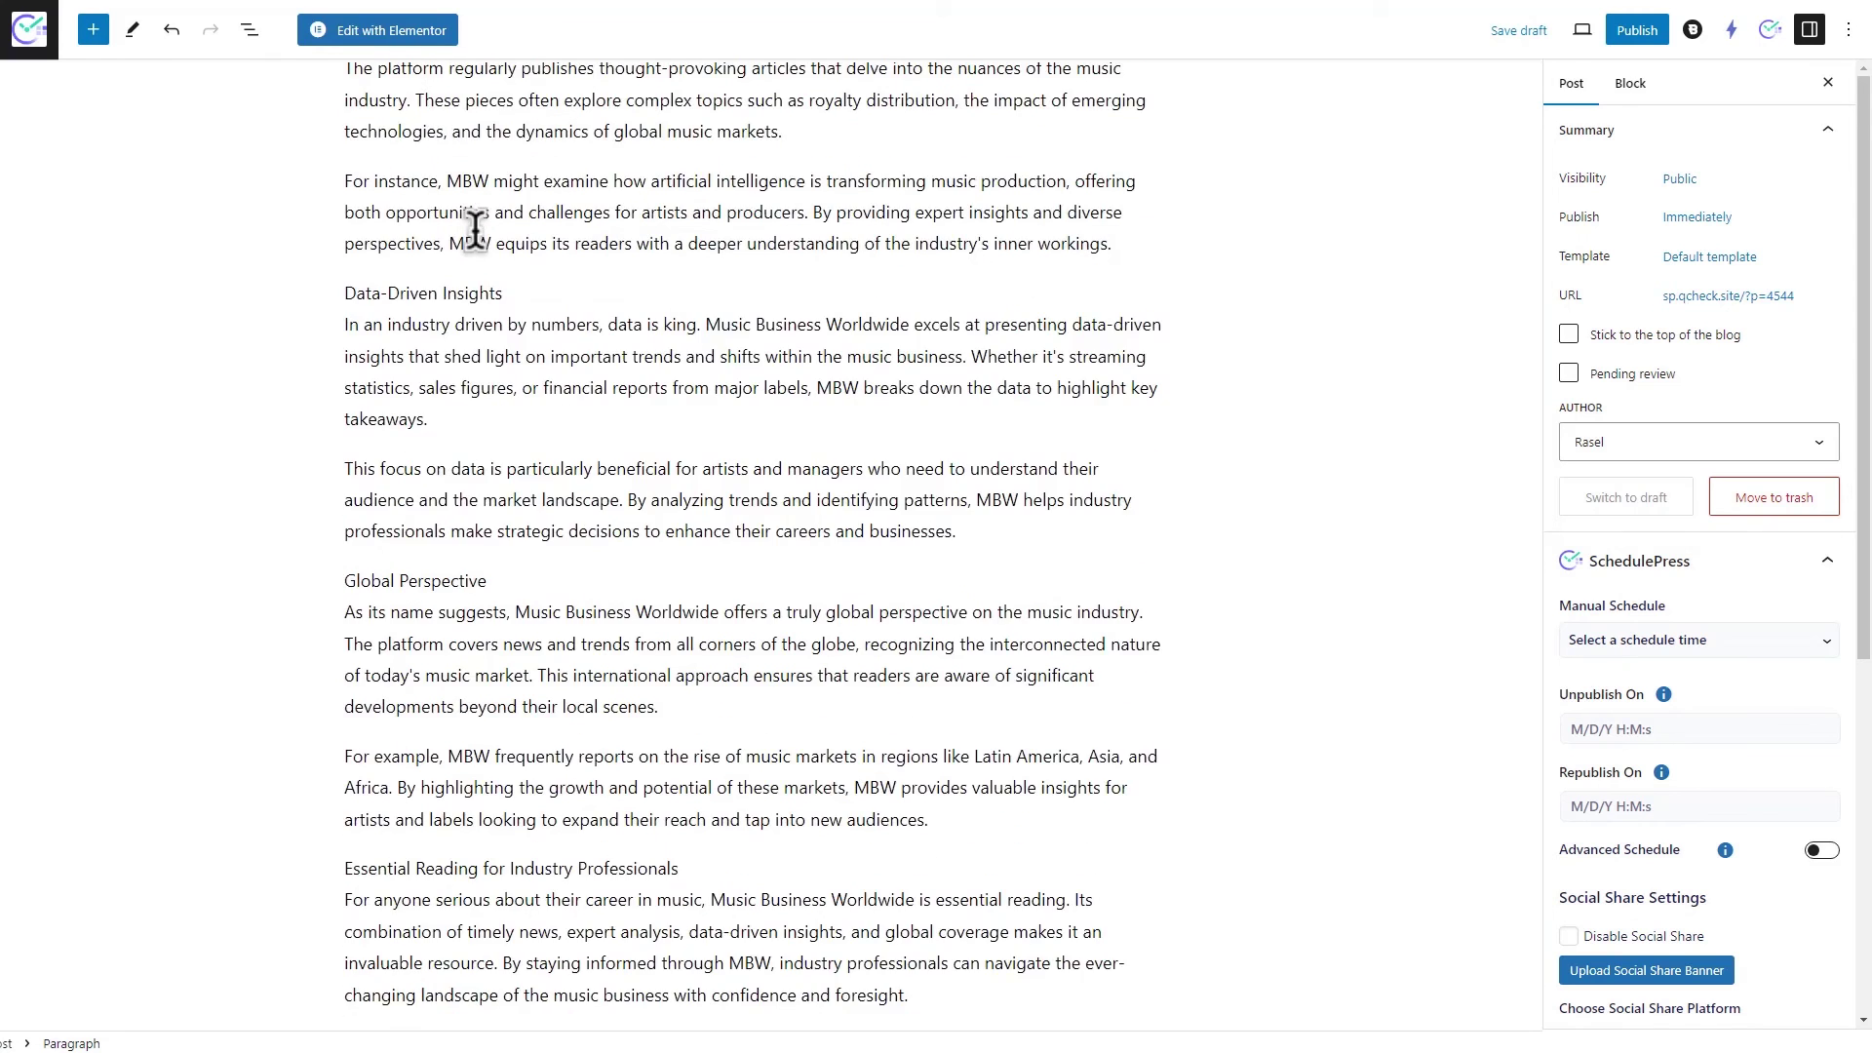
pyautogui.click(475, 230)
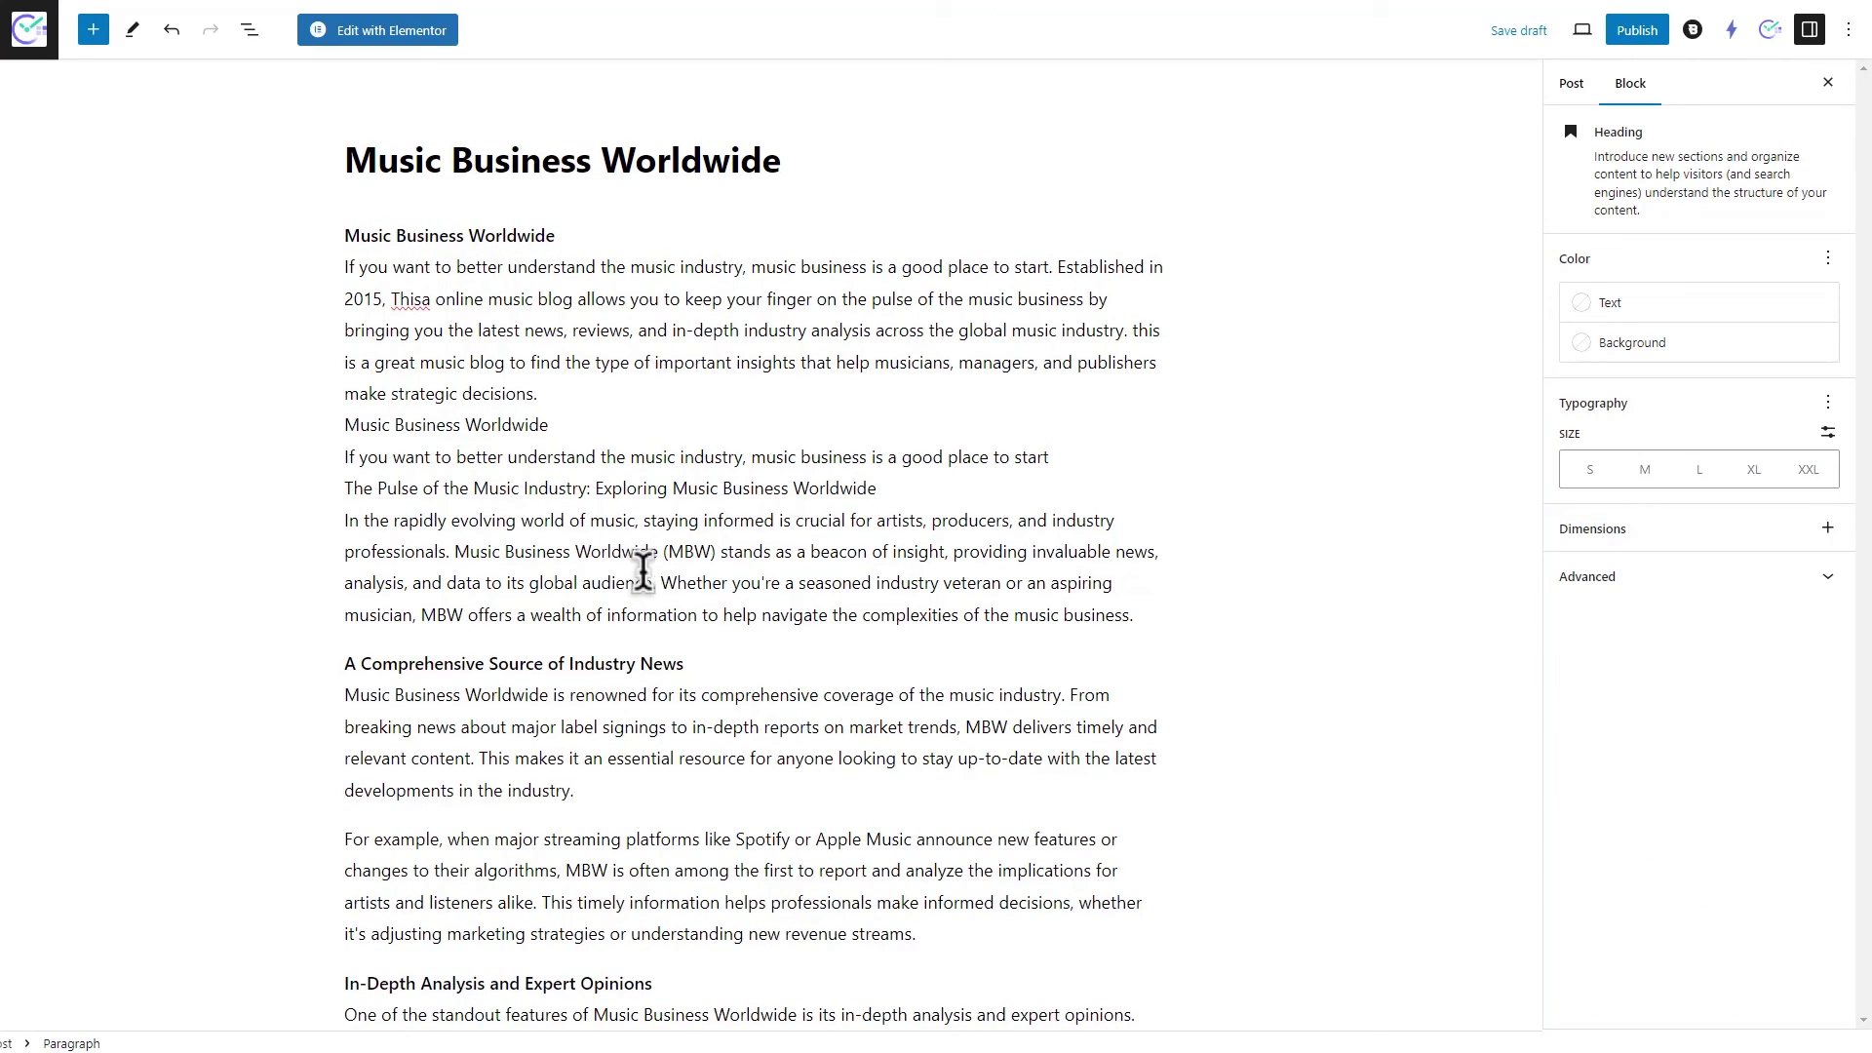
# Step: Set the post's manual schedule to Monday, May 13, 2024 at 5:30 pm
pyautogui.click(1572, 83)
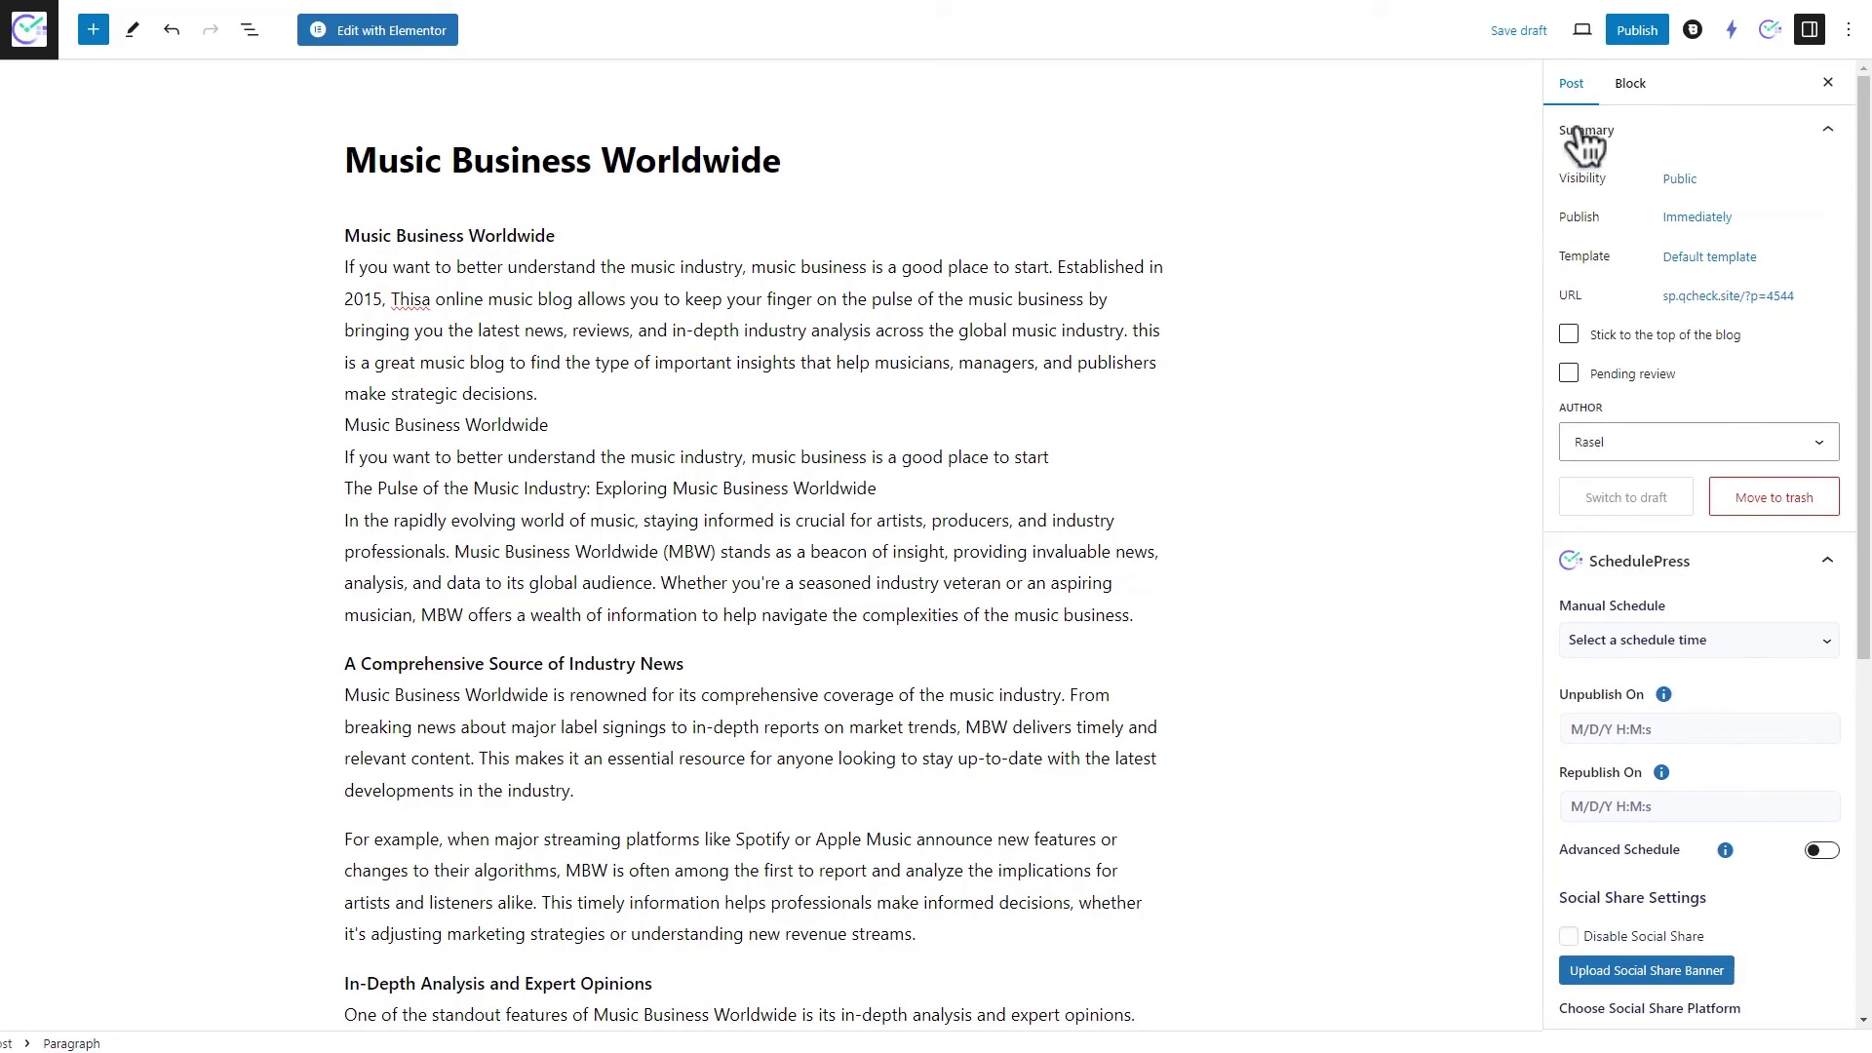
pyautogui.scroll(-2, 1630, 363)
pyautogui.scroll(-1, 1630, 363)
pyautogui.click(1824, 347)
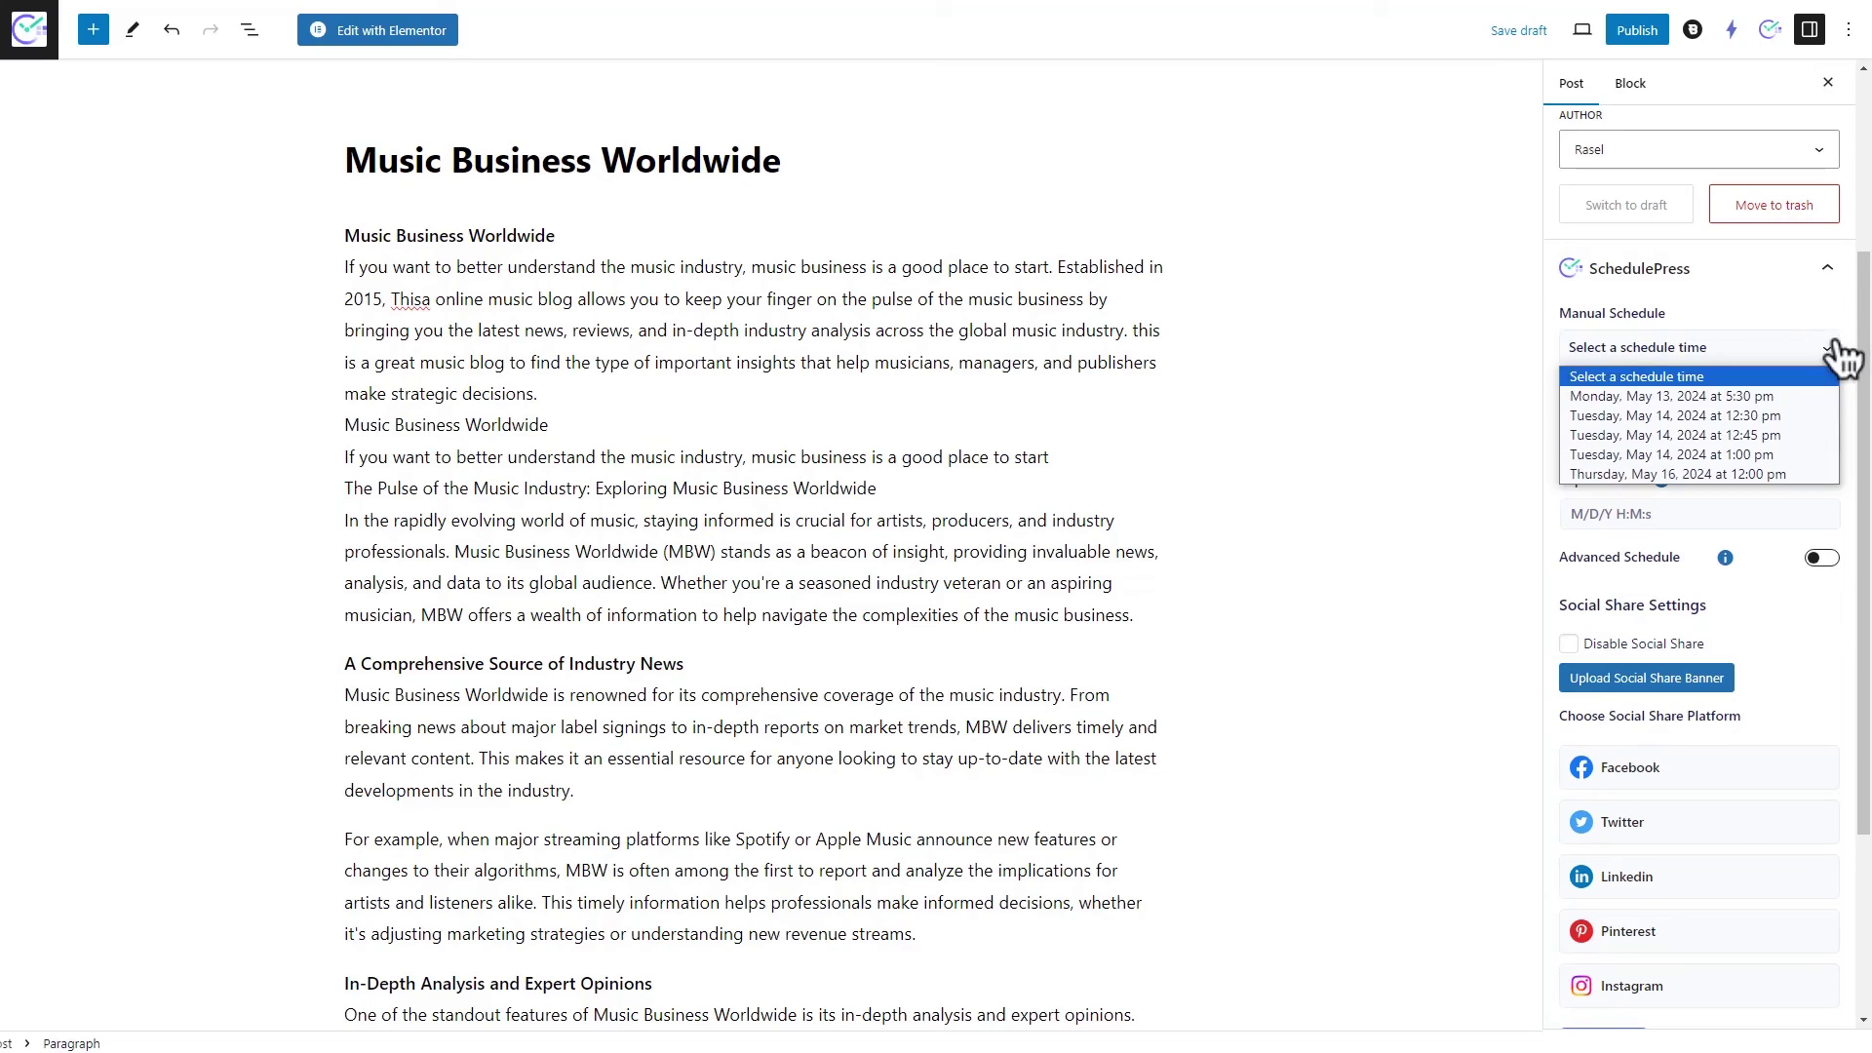
pyautogui.click(1755, 395)
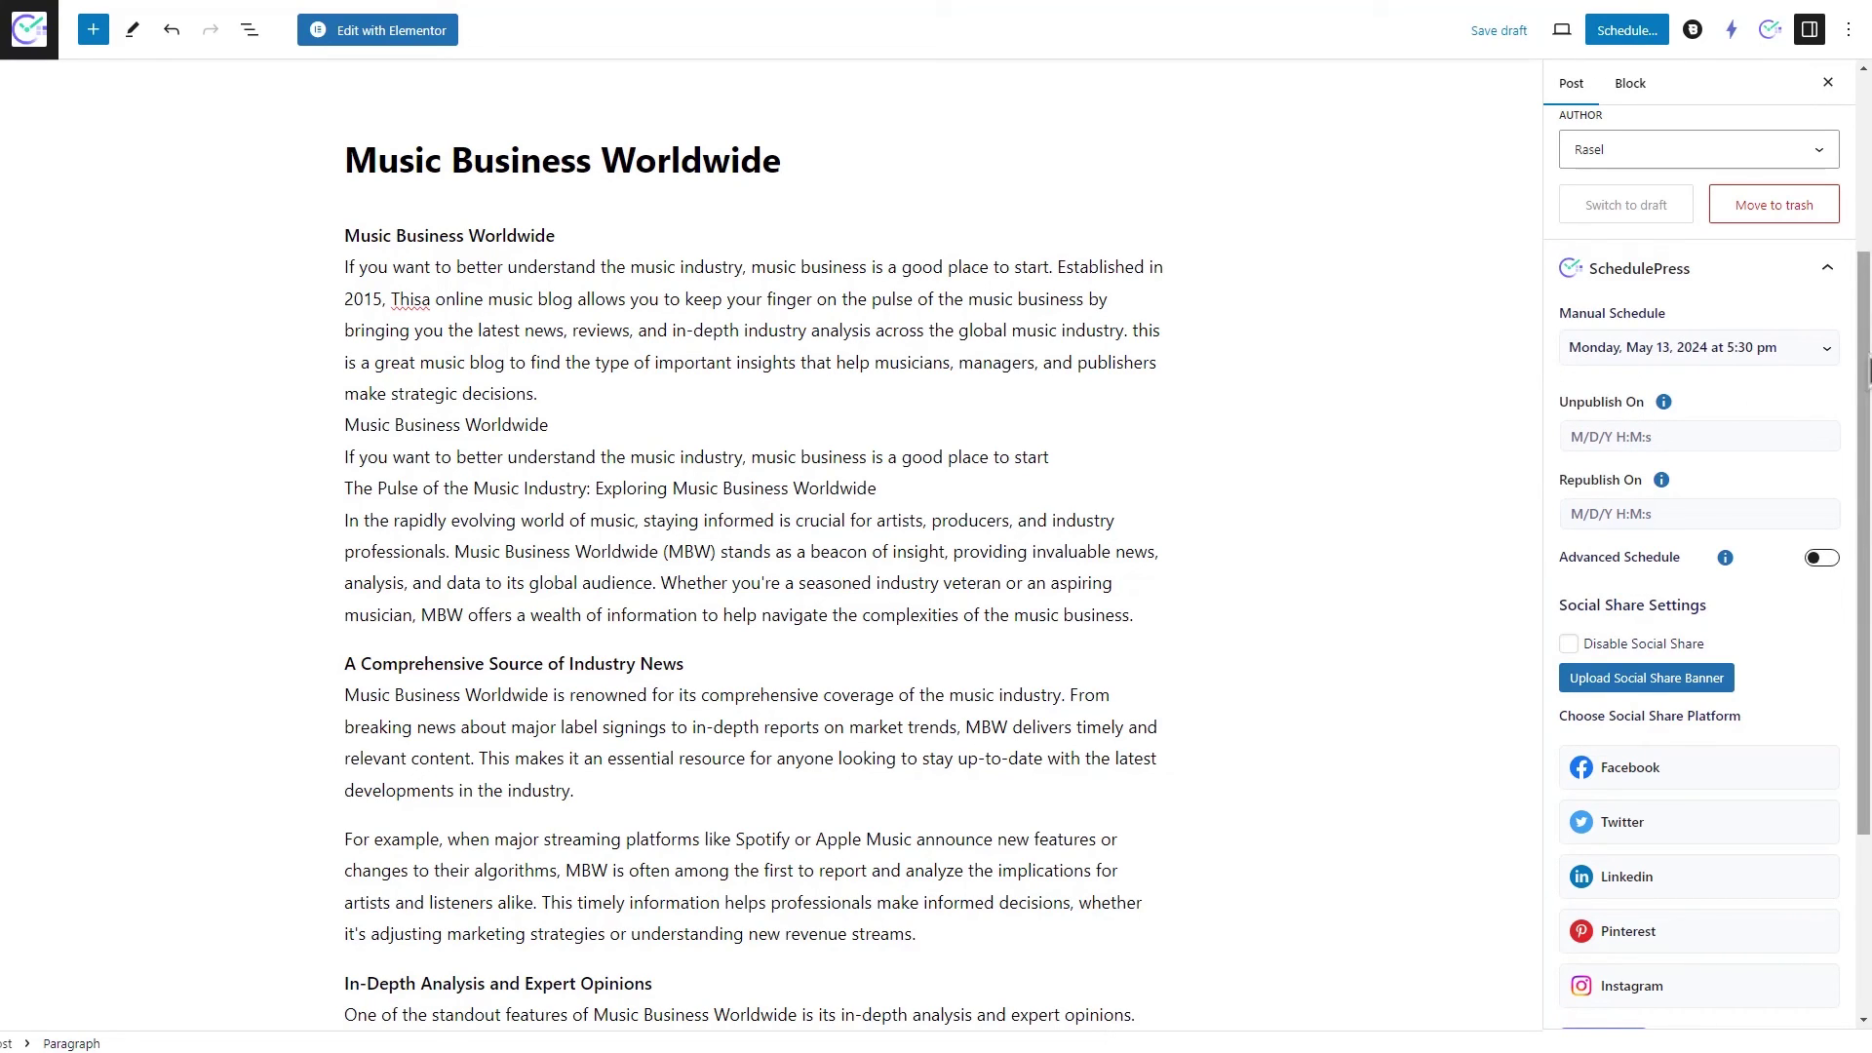
# Step: File the post under the Art & Design category
pyautogui.scroll(-2, 1851, 367)
pyautogui.scroll(-1, 1699, 565)
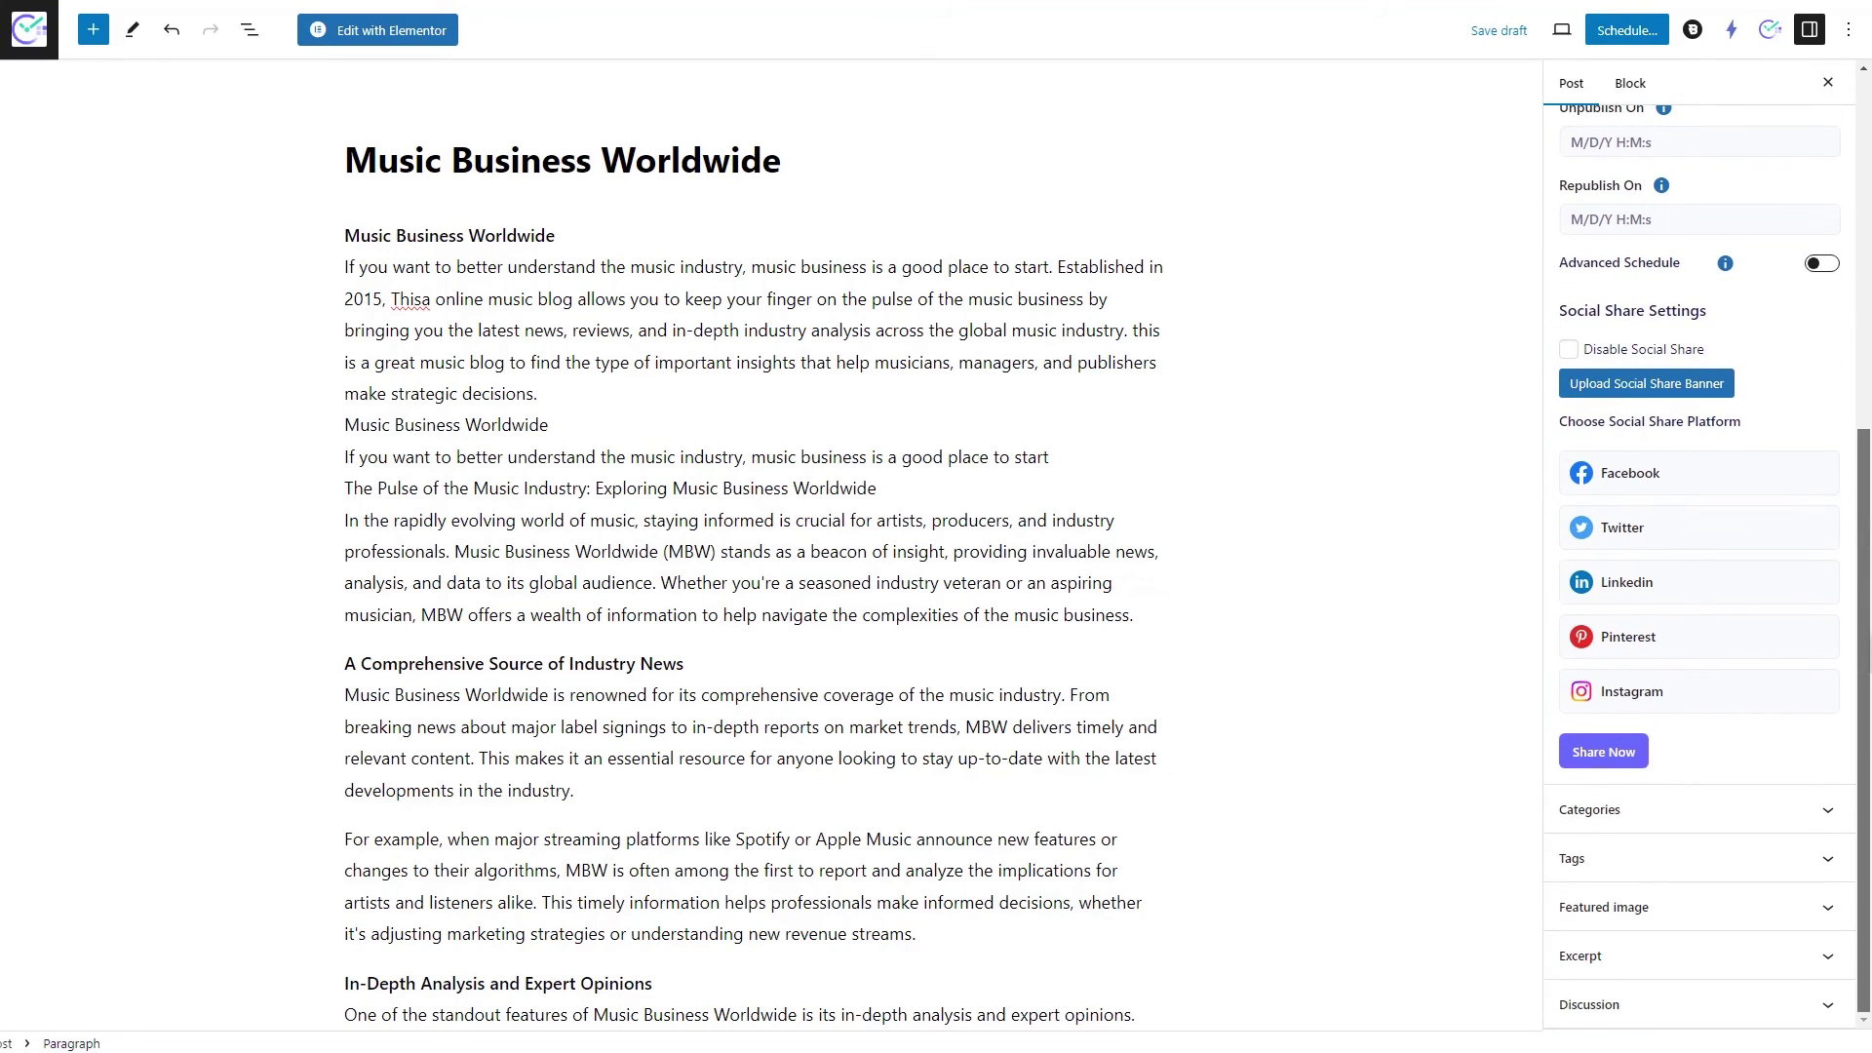
pyautogui.click(1801, 815)
pyautogui.click(1568, 846)
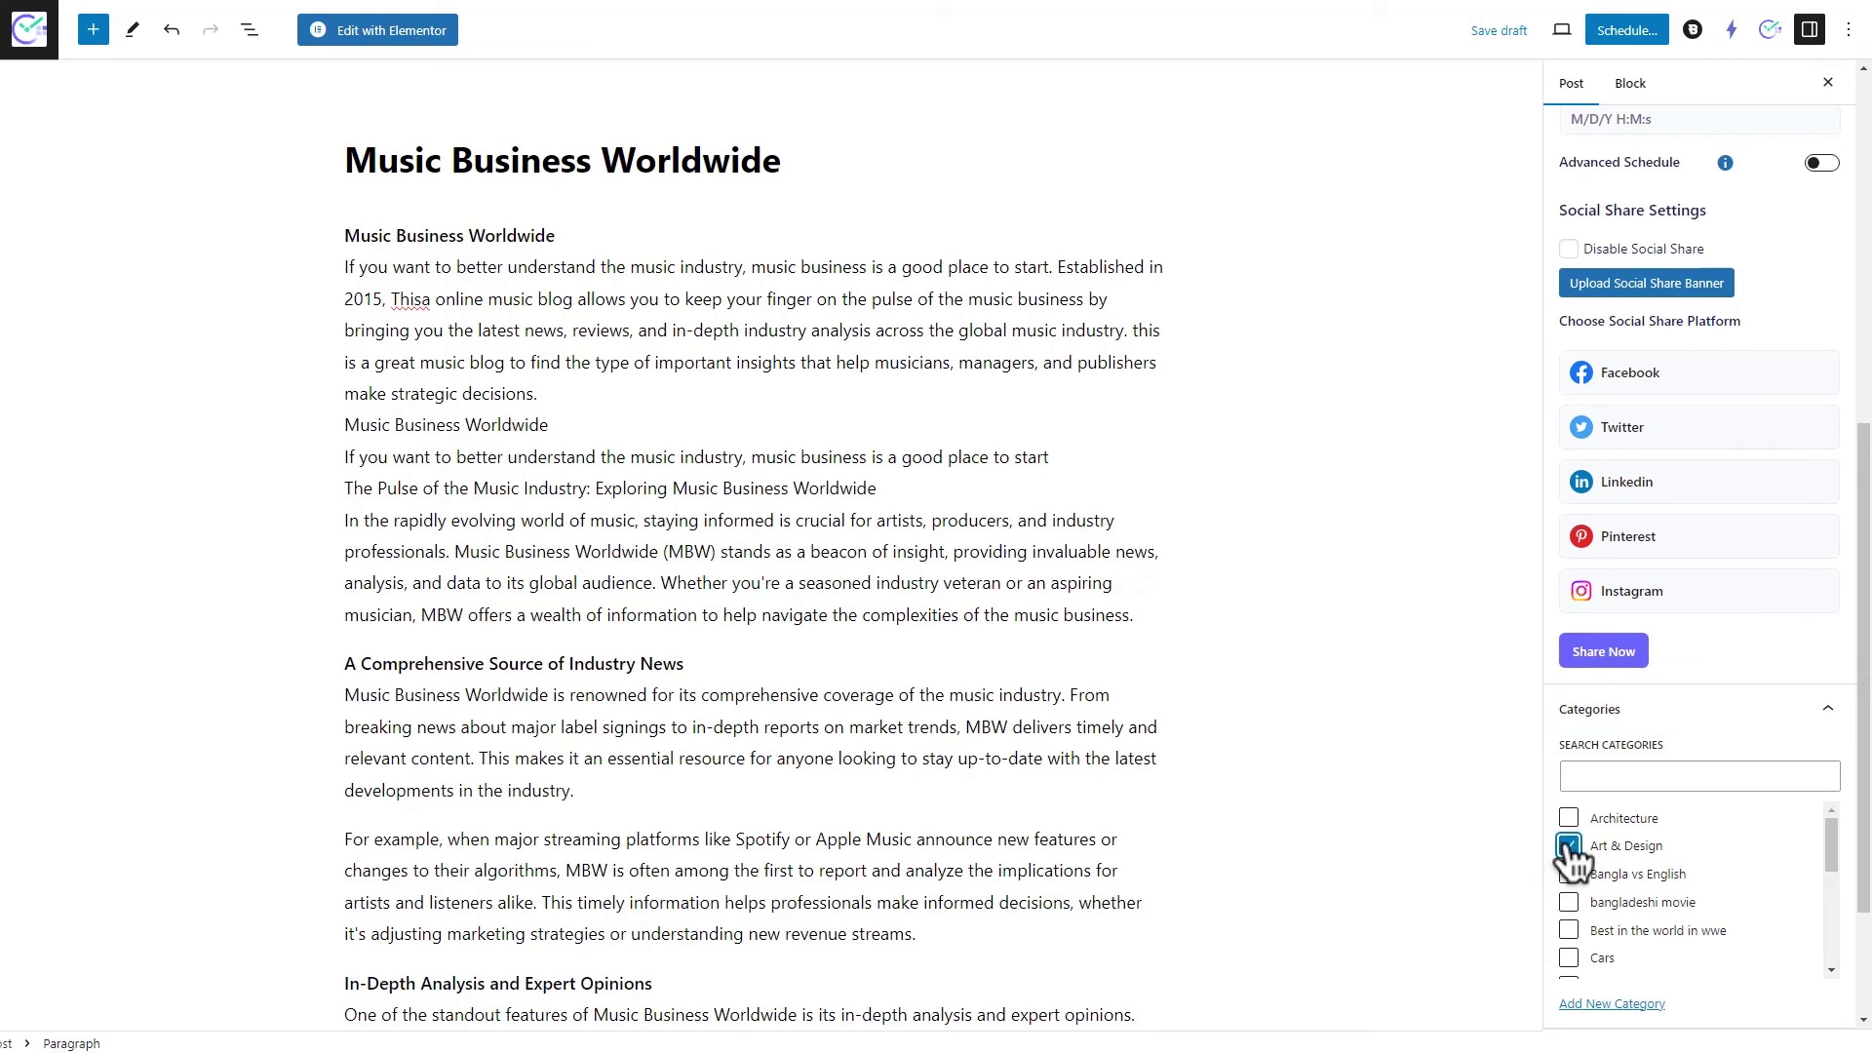
# Step: Set a featured image for the post and confirm scheduling it
pyautogui.scroll(-2, 1571, 858)
pyautogui.scroll(-3, 1696, 692)
pyautogui.click(1809, 906)
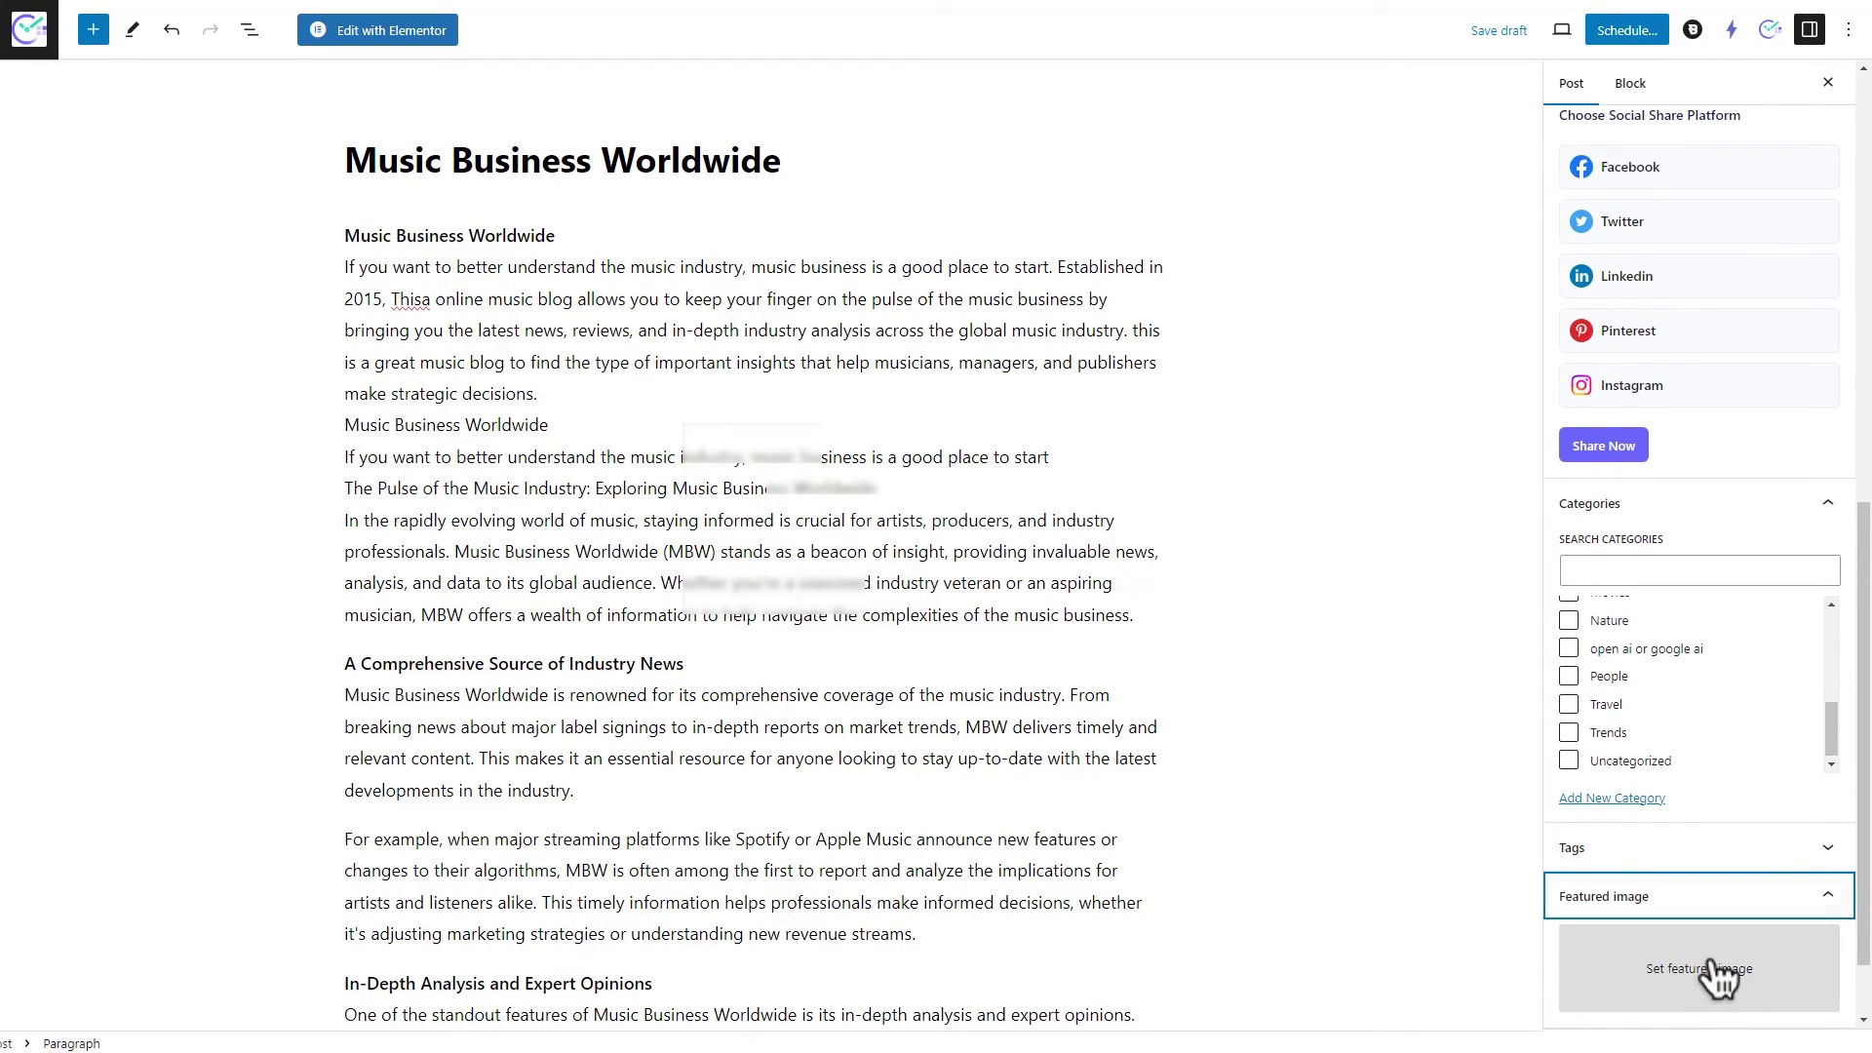
pyautogui.click(1713, 971)
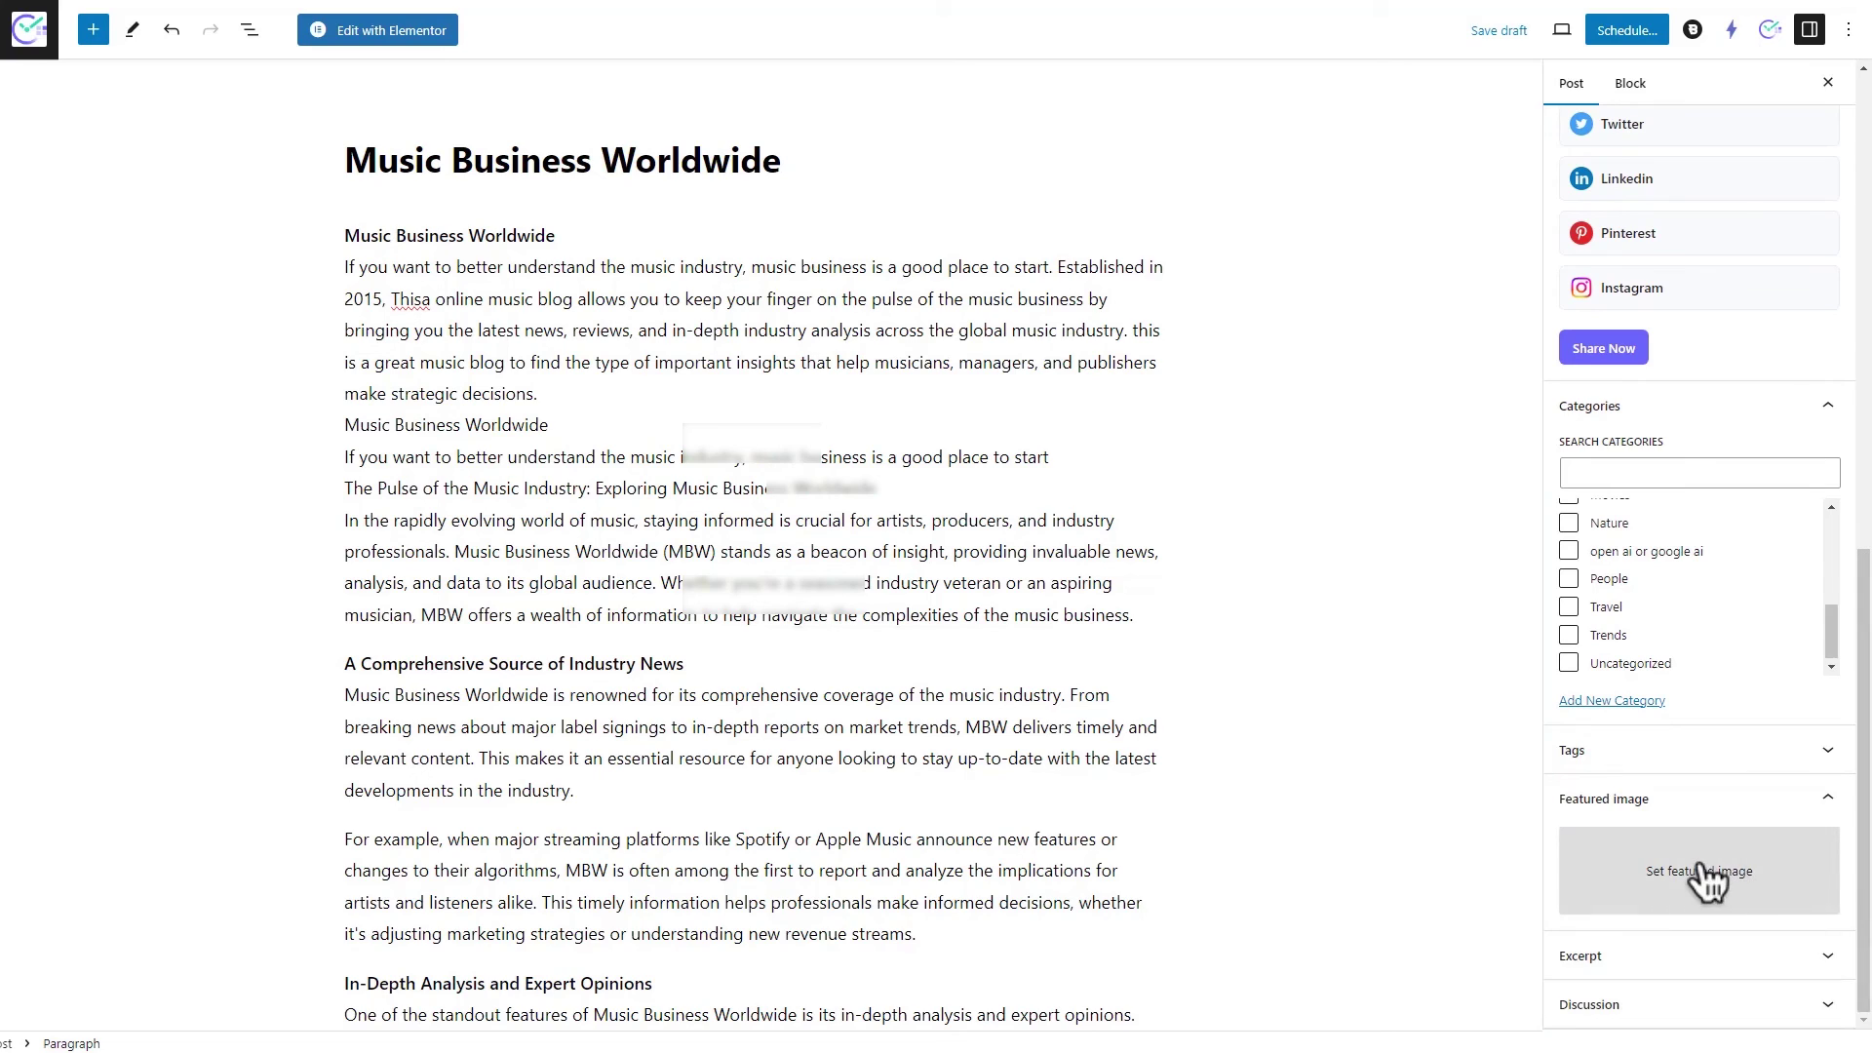
pyautogui.scroll(-1, 1750, 858)
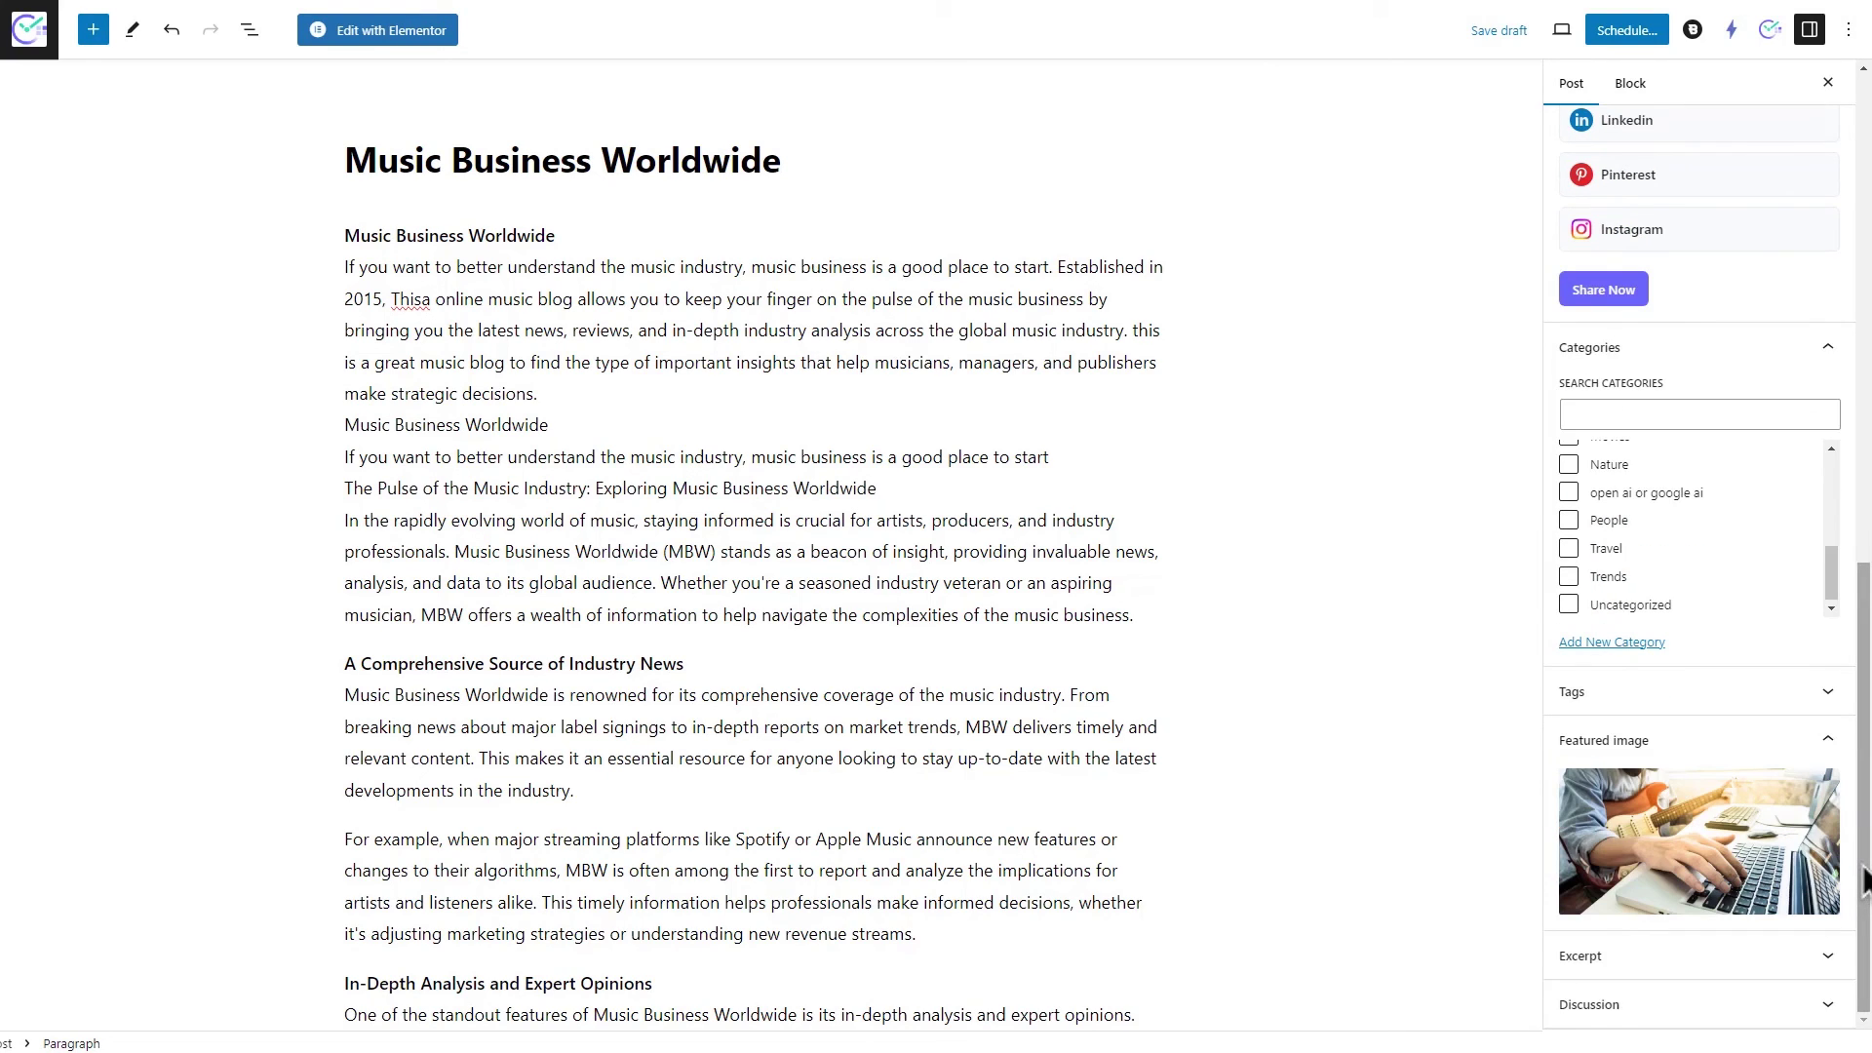
pyautogui.moveTo(1864, 881); pyautogui.dragTo(1793, 449)
pyautogui.click(1646, 31)
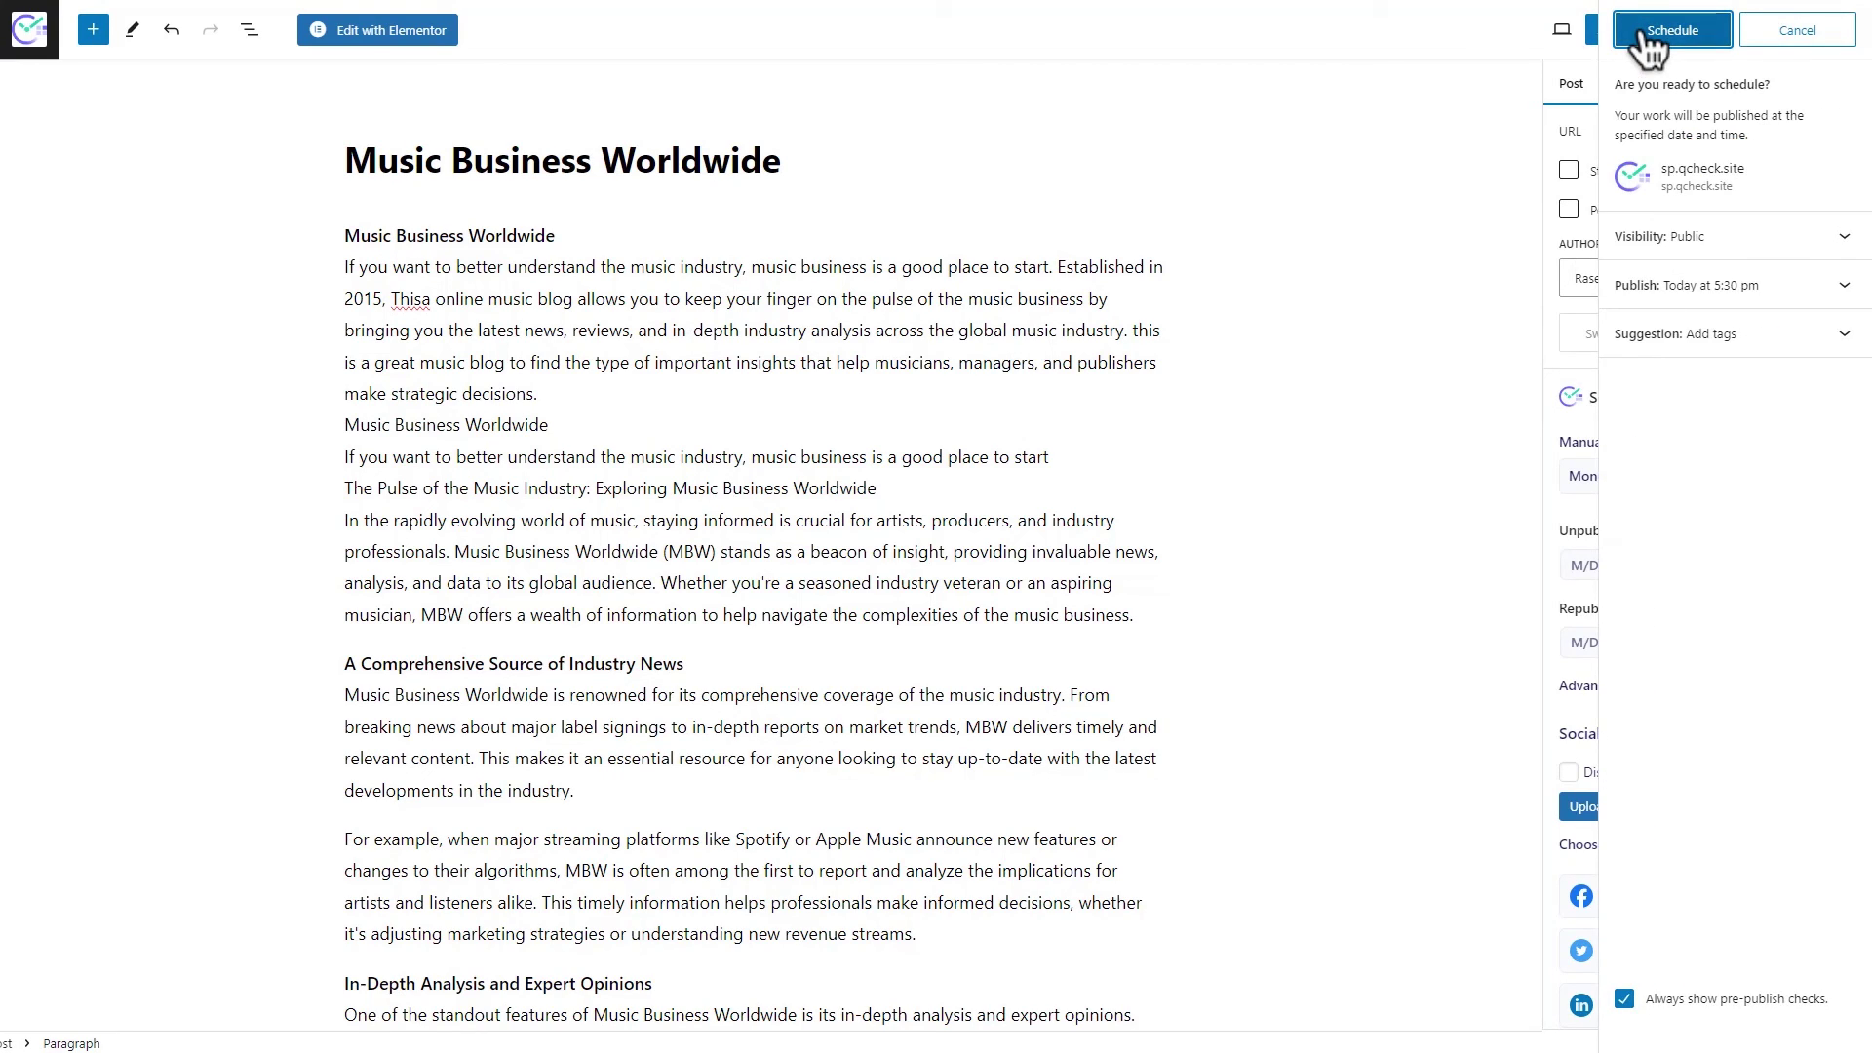
pyautogui.click(1645, 33)
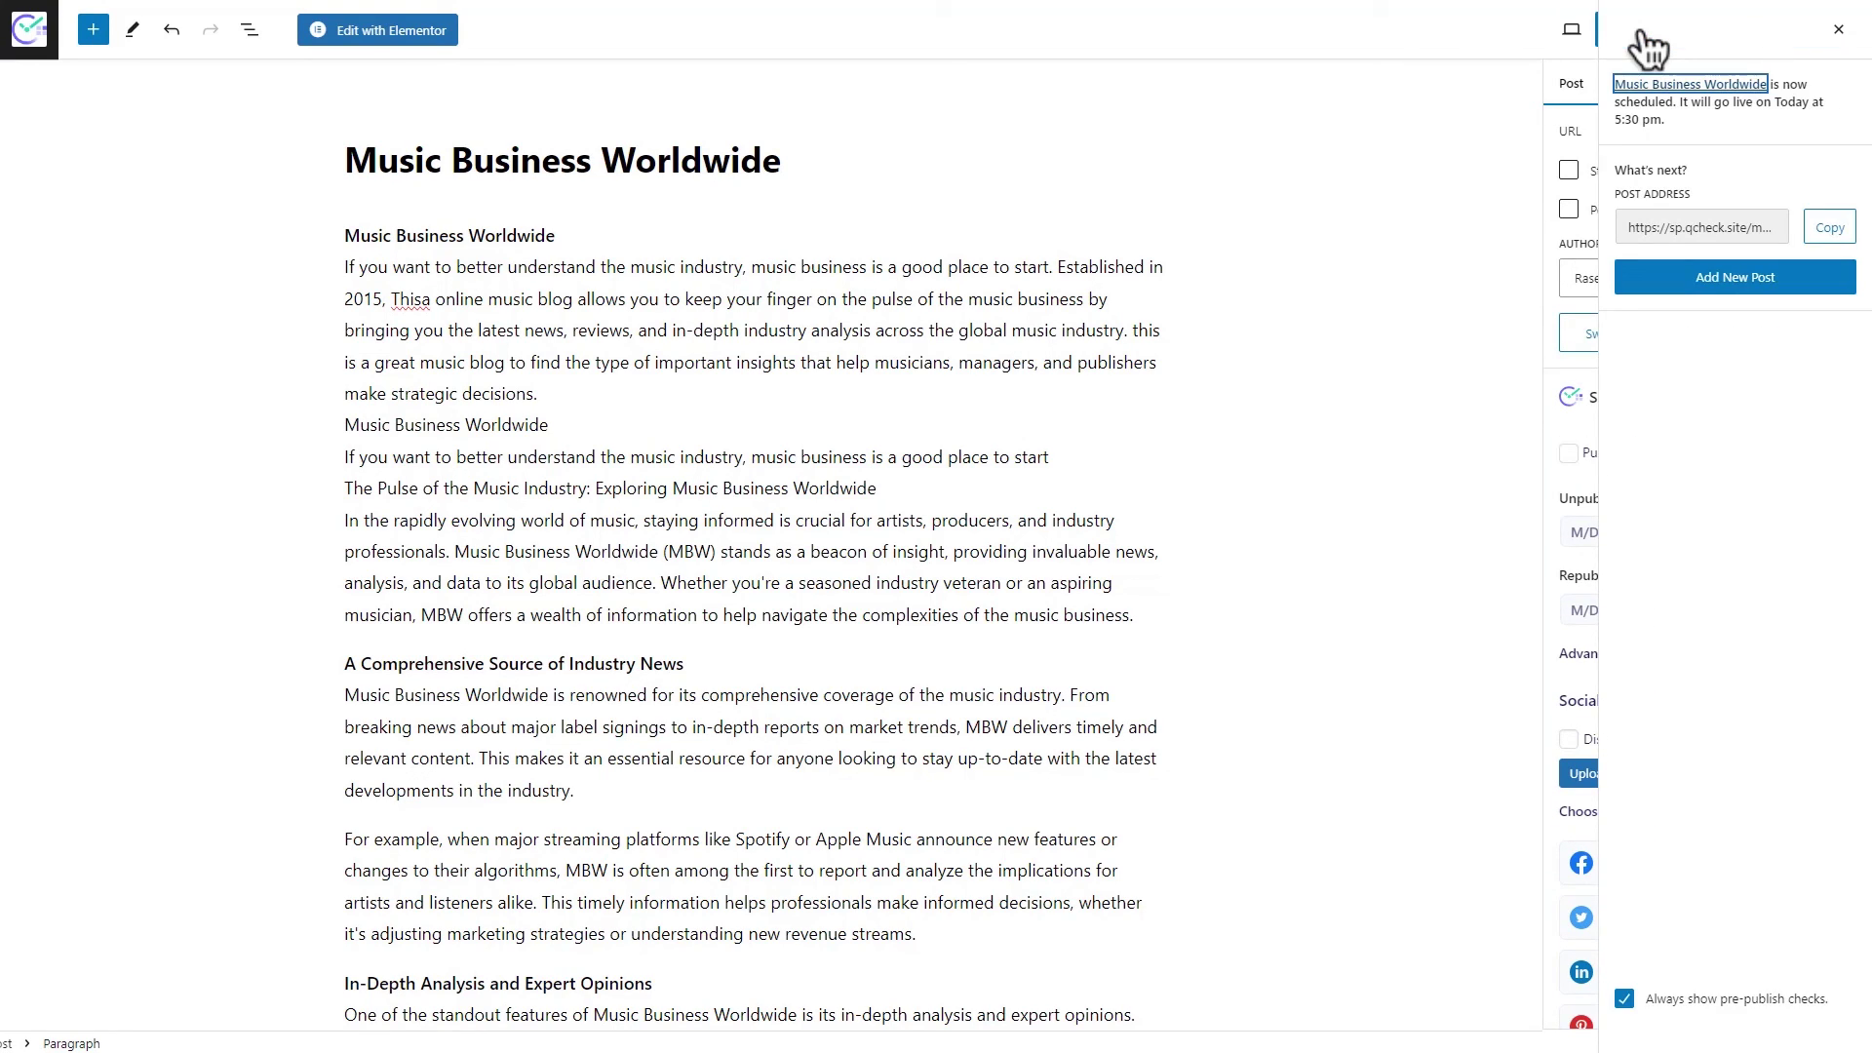
# Step: Close the scheduled-post confirmation
pyautogui.click(1839, 29)
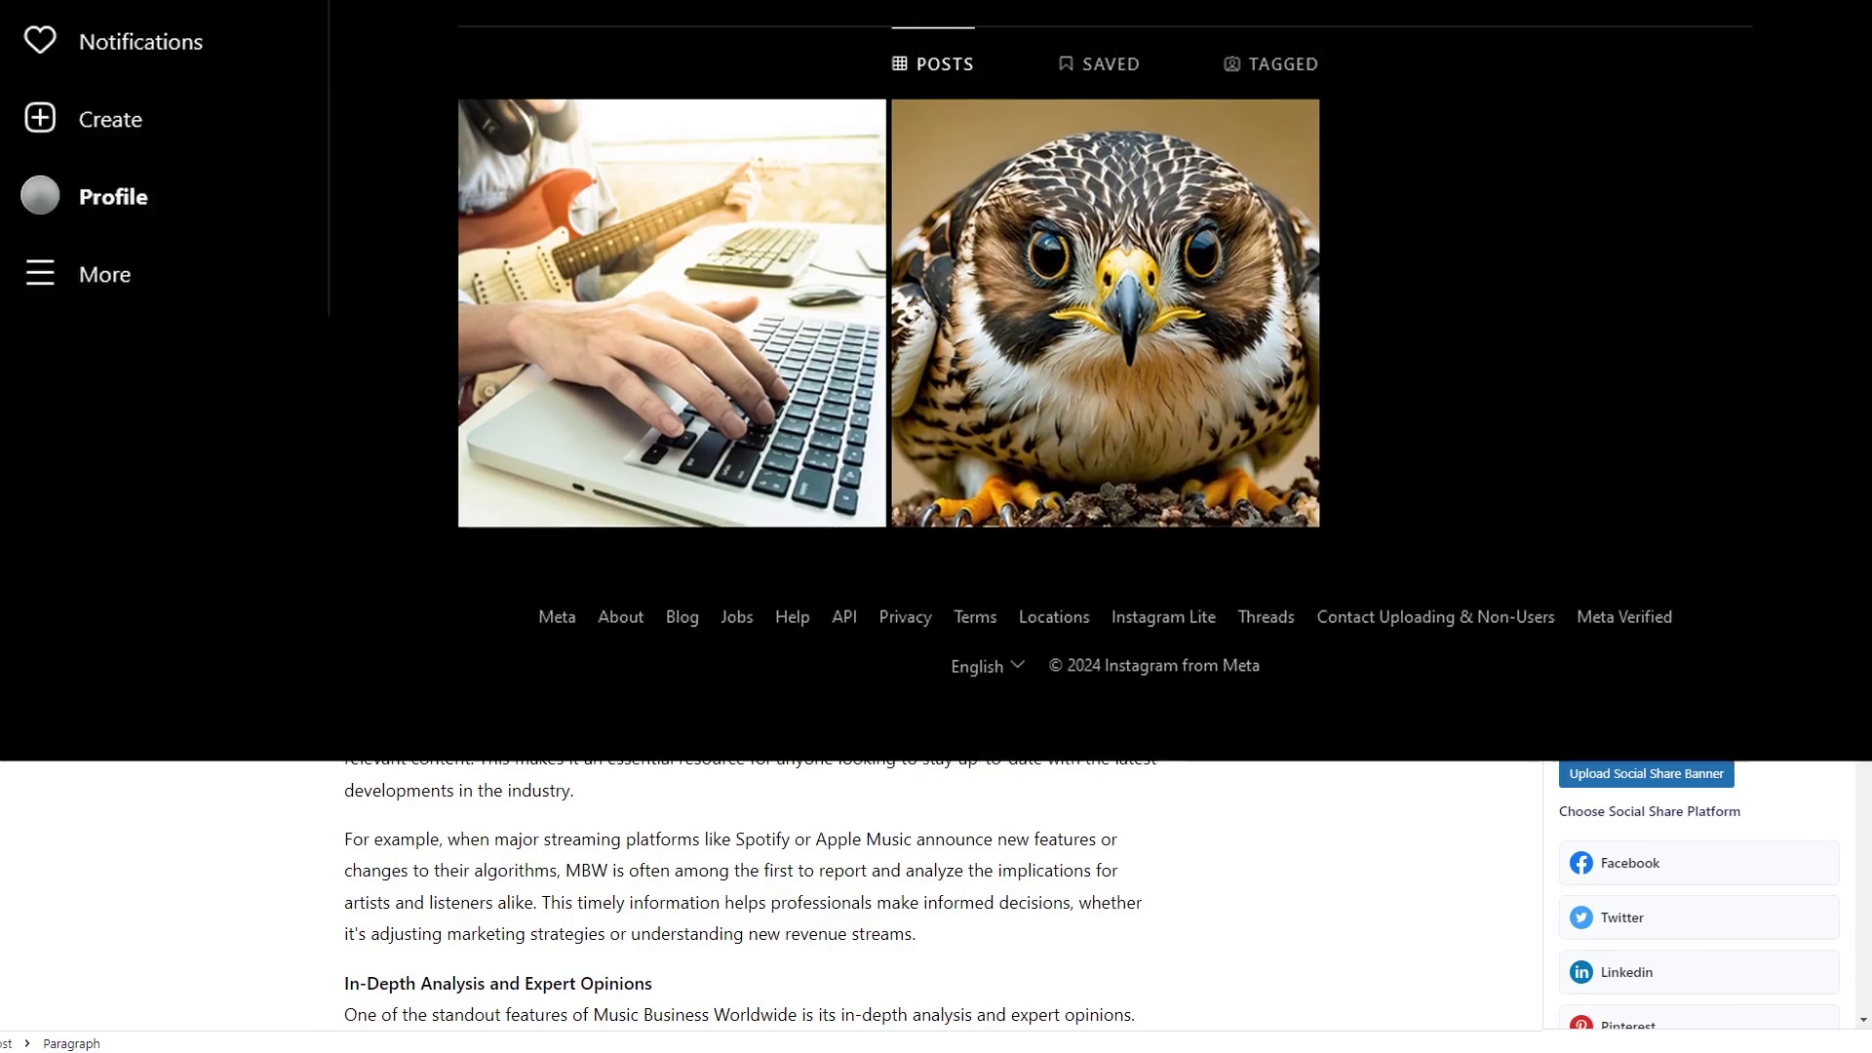